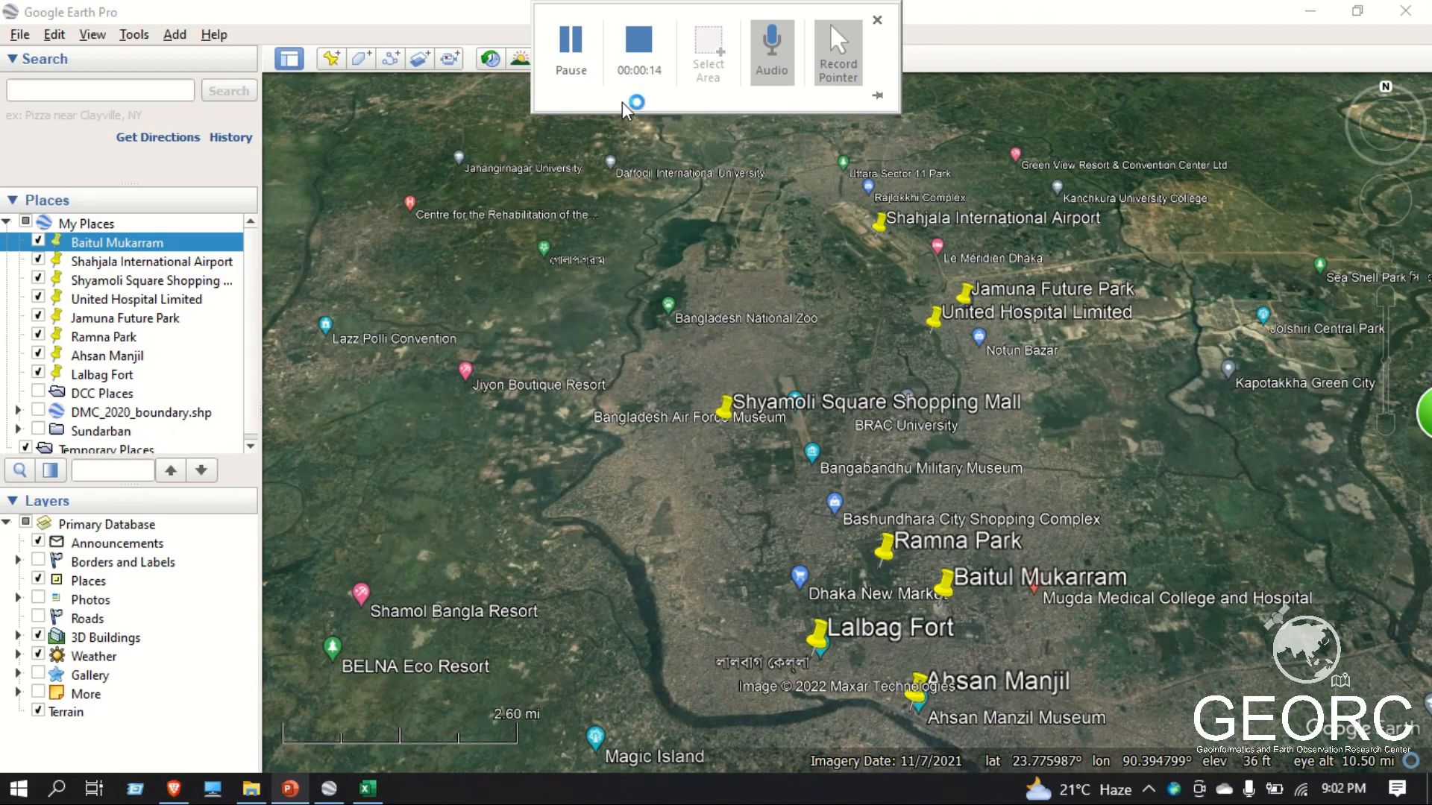
Switch to the Geocoding workbook in Excel to review the landmarks' latitude and longitude table, and return to Google Earth Pro
click(93, 90)
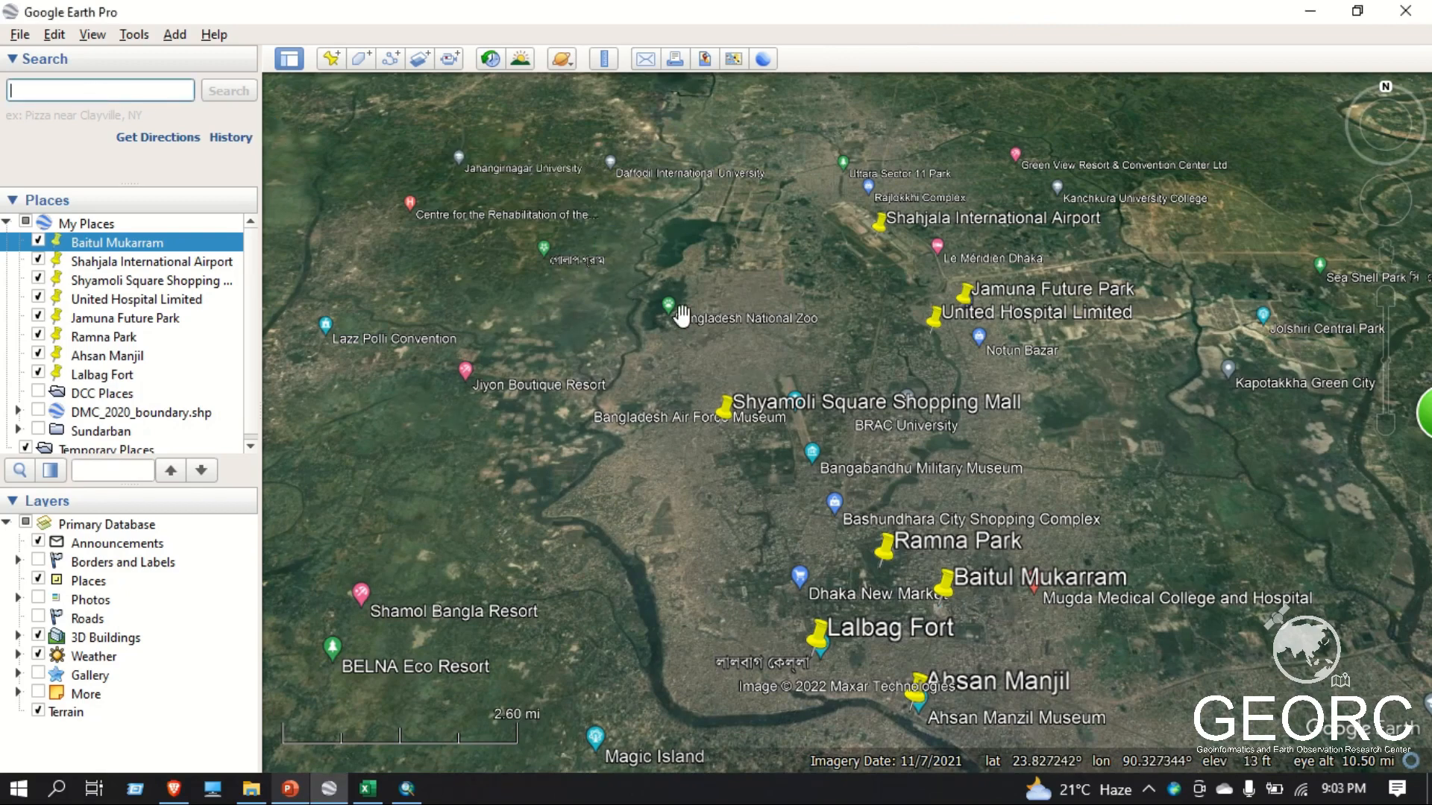
drag(872, 373, 817, 364)
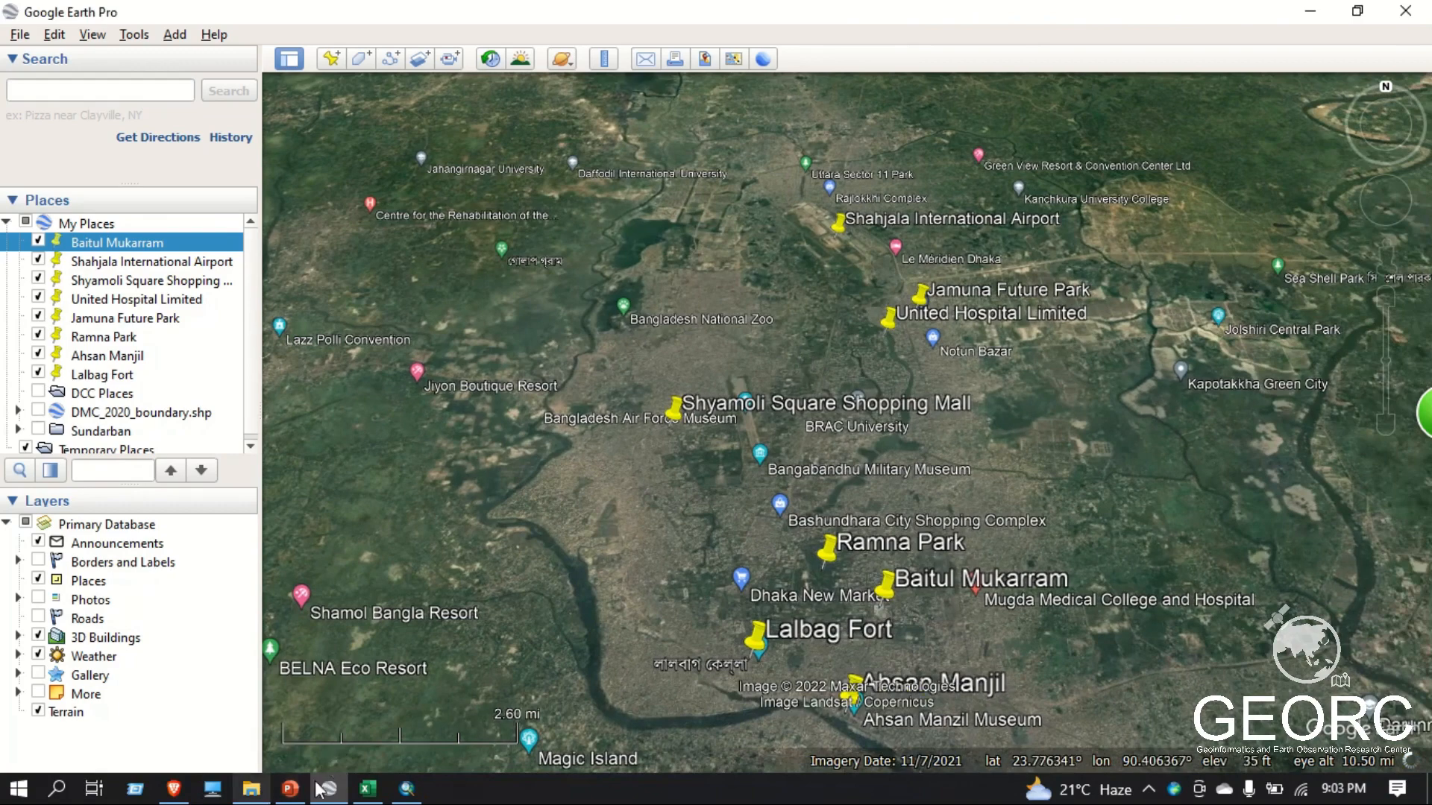
click(367, 789)
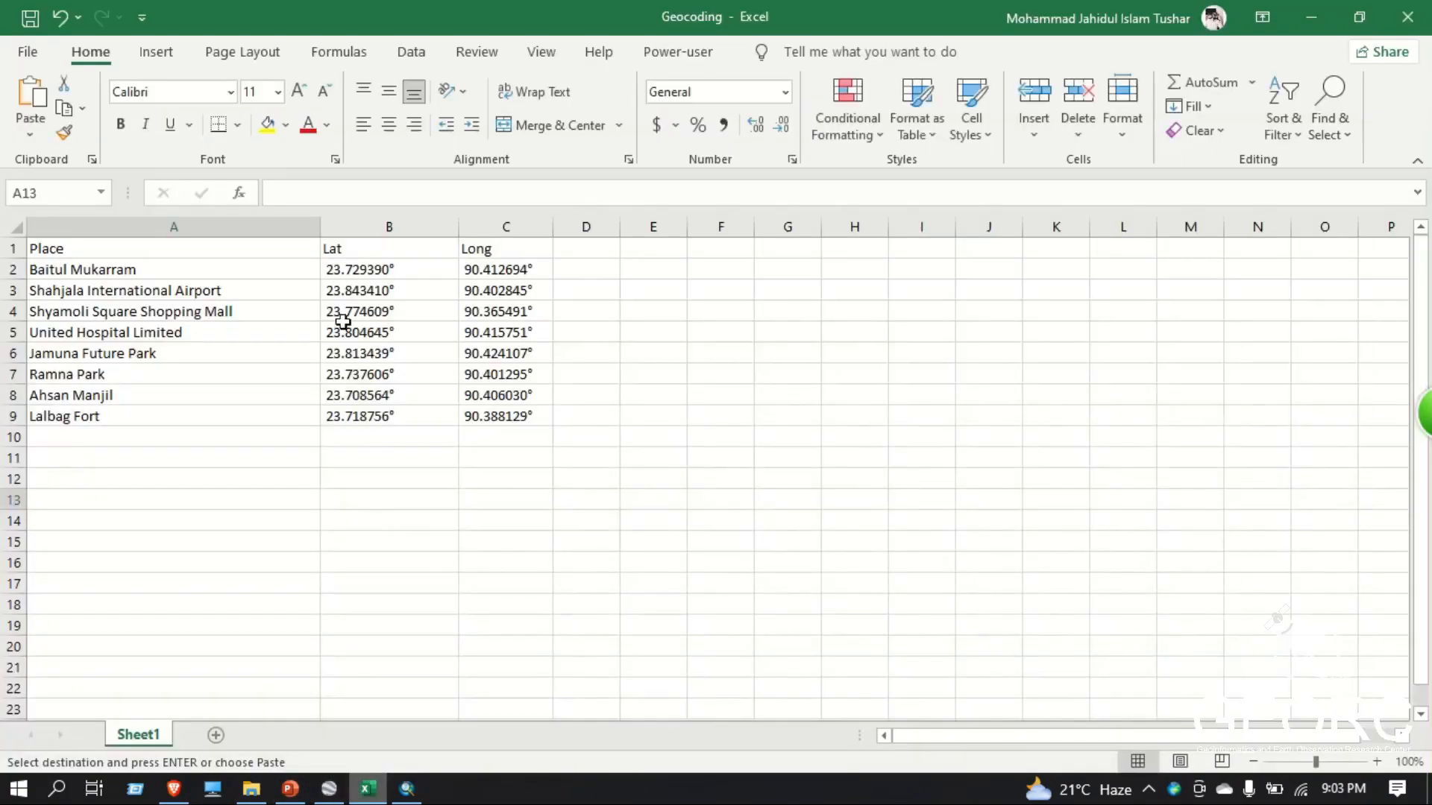
click(1312, 17)
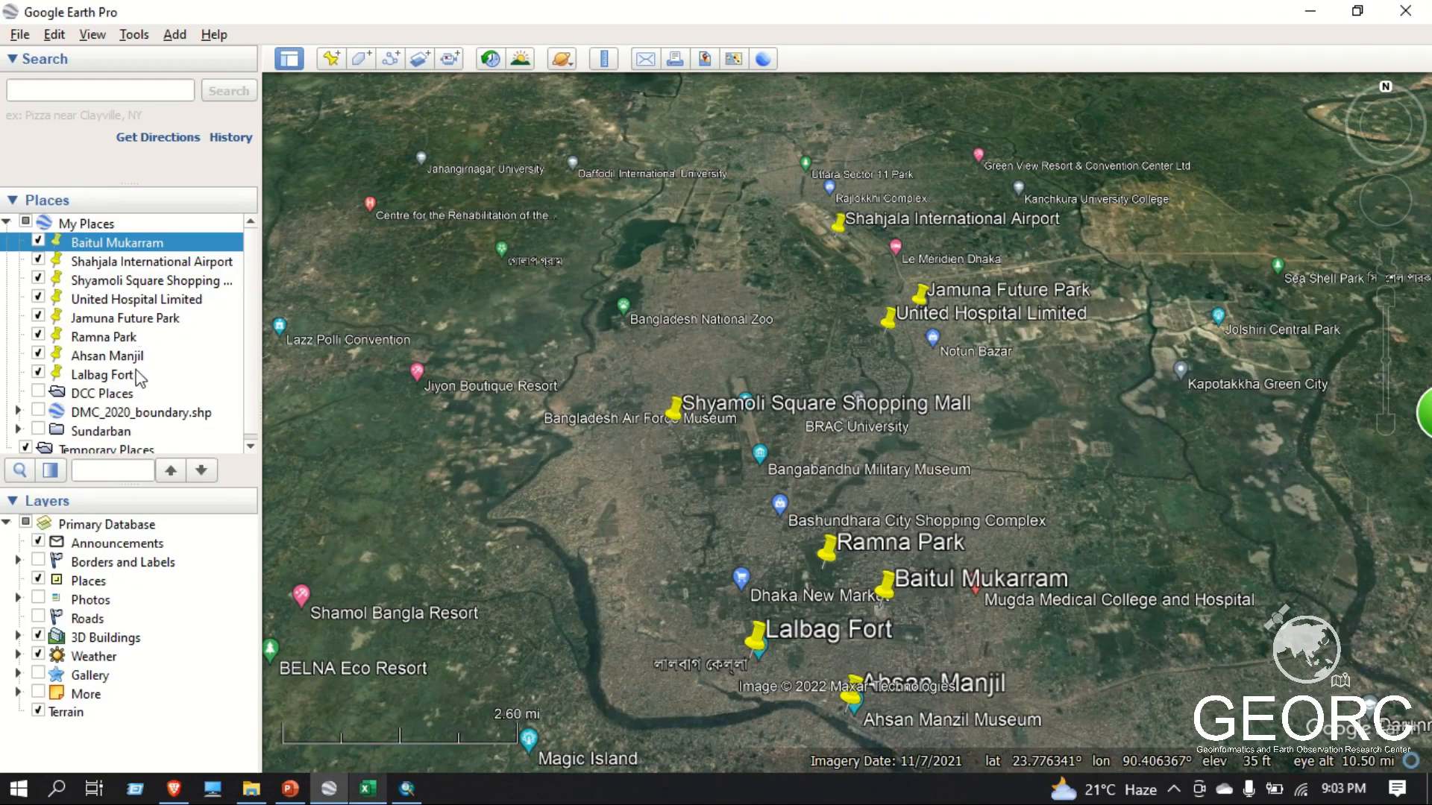
Add a new folder named DCC LANDMARKS under My Places
click(121, 296)
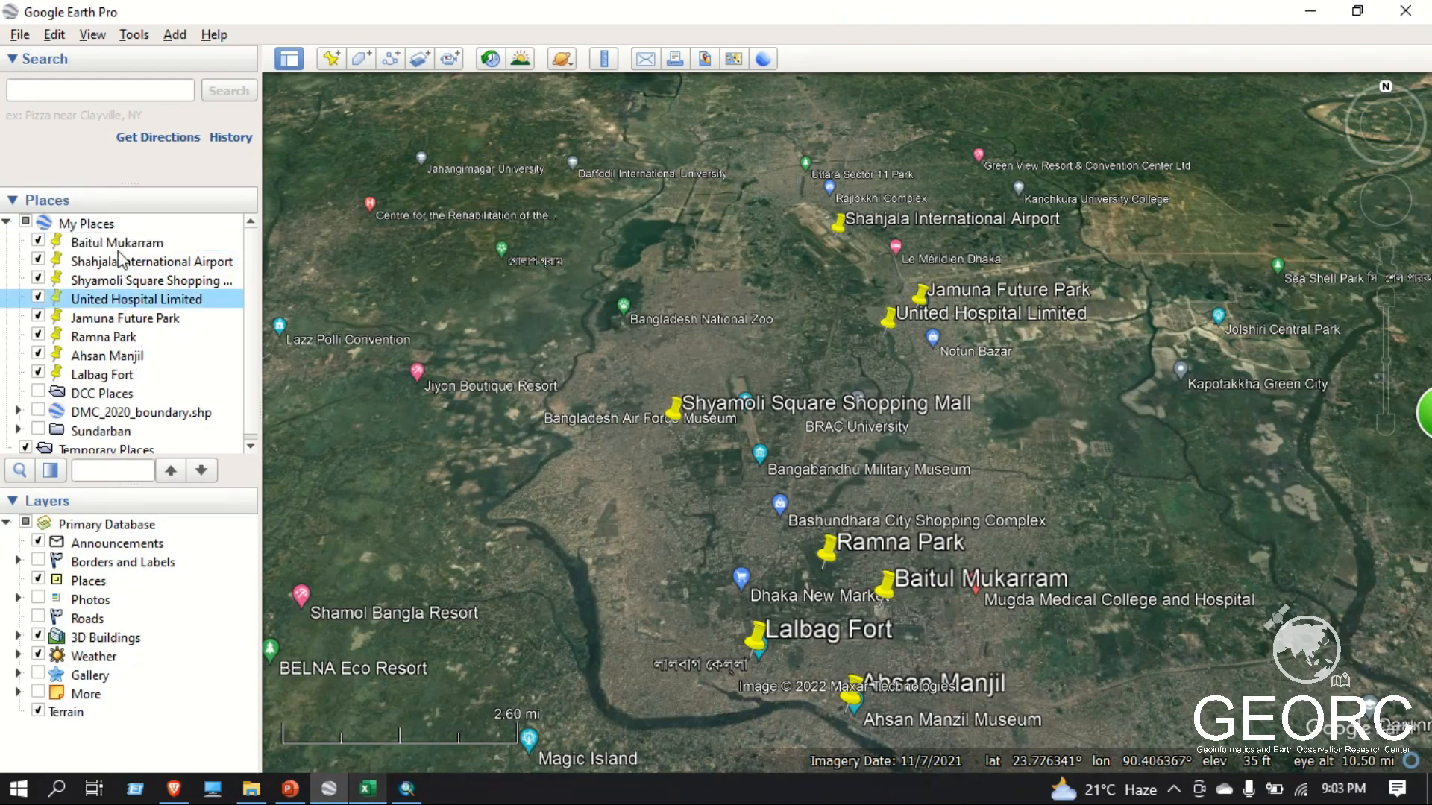
click(116, 239)
click(125, 381)
click(88, 227)
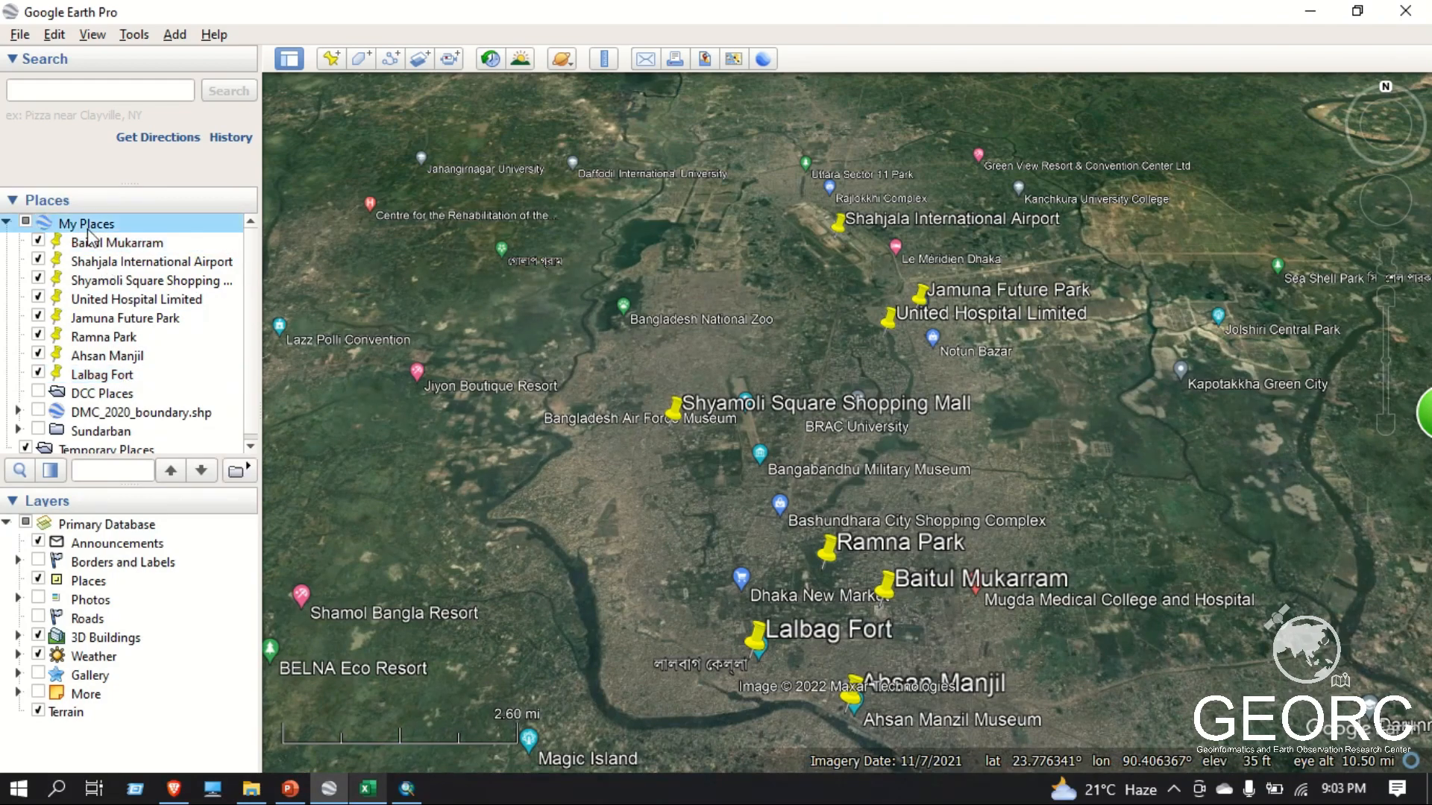
right_click(88, 227)
mouse_move(188, 247)
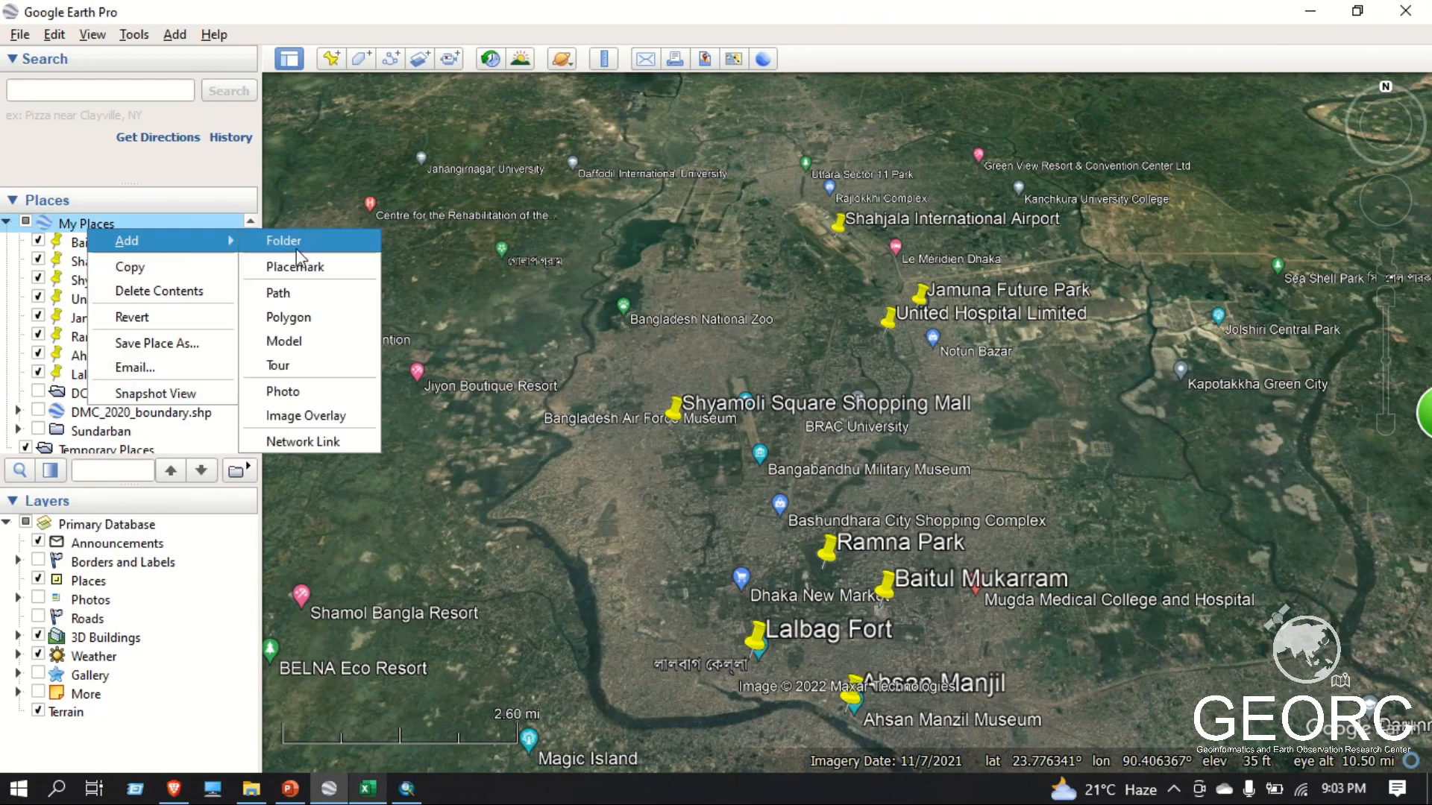
click(297, 250)
text(D)
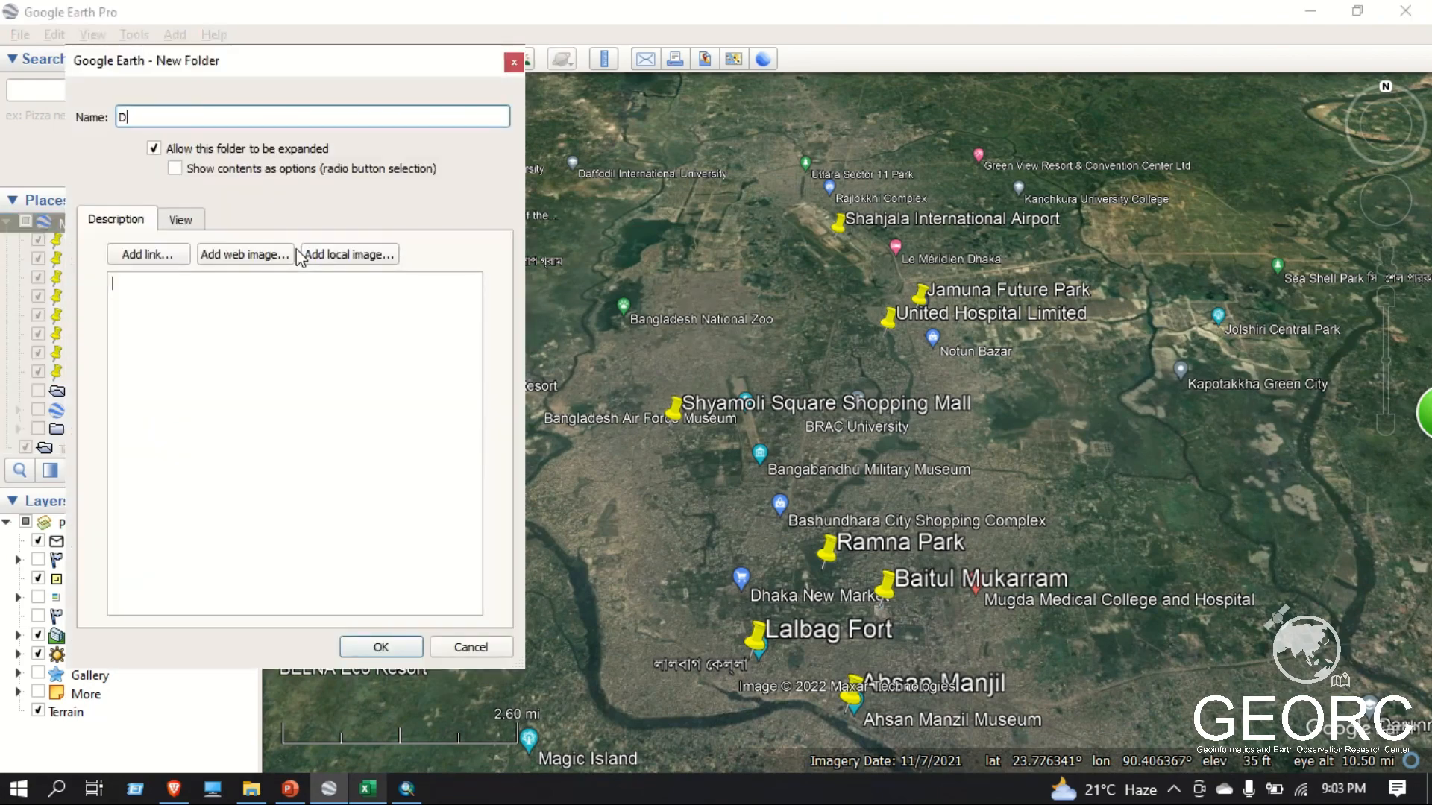
text(CC Places)
key(BackSpace)
key(BackSpace)
key(BackSpace)
key(BackSpace)
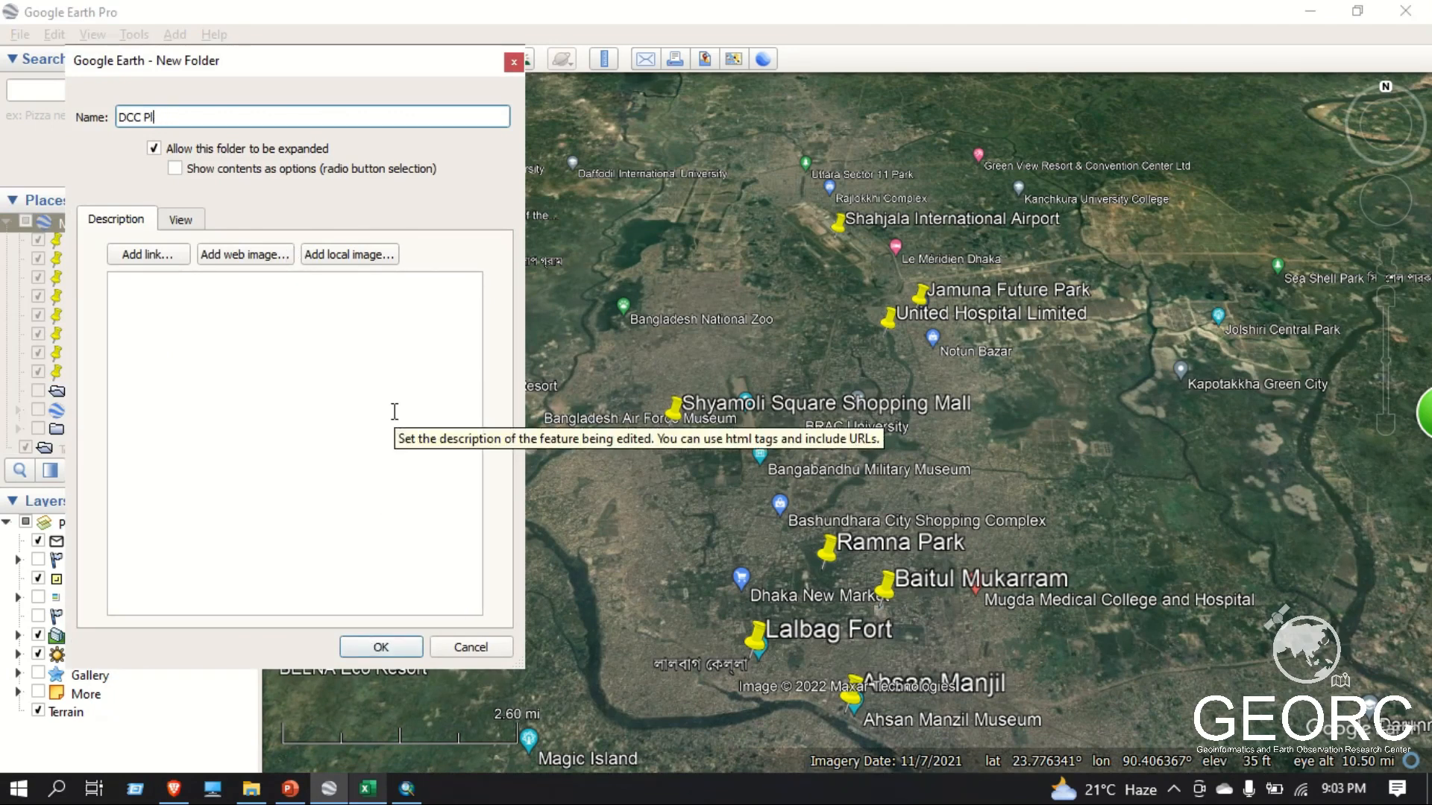
text(LANDMARKS)
key(Return)
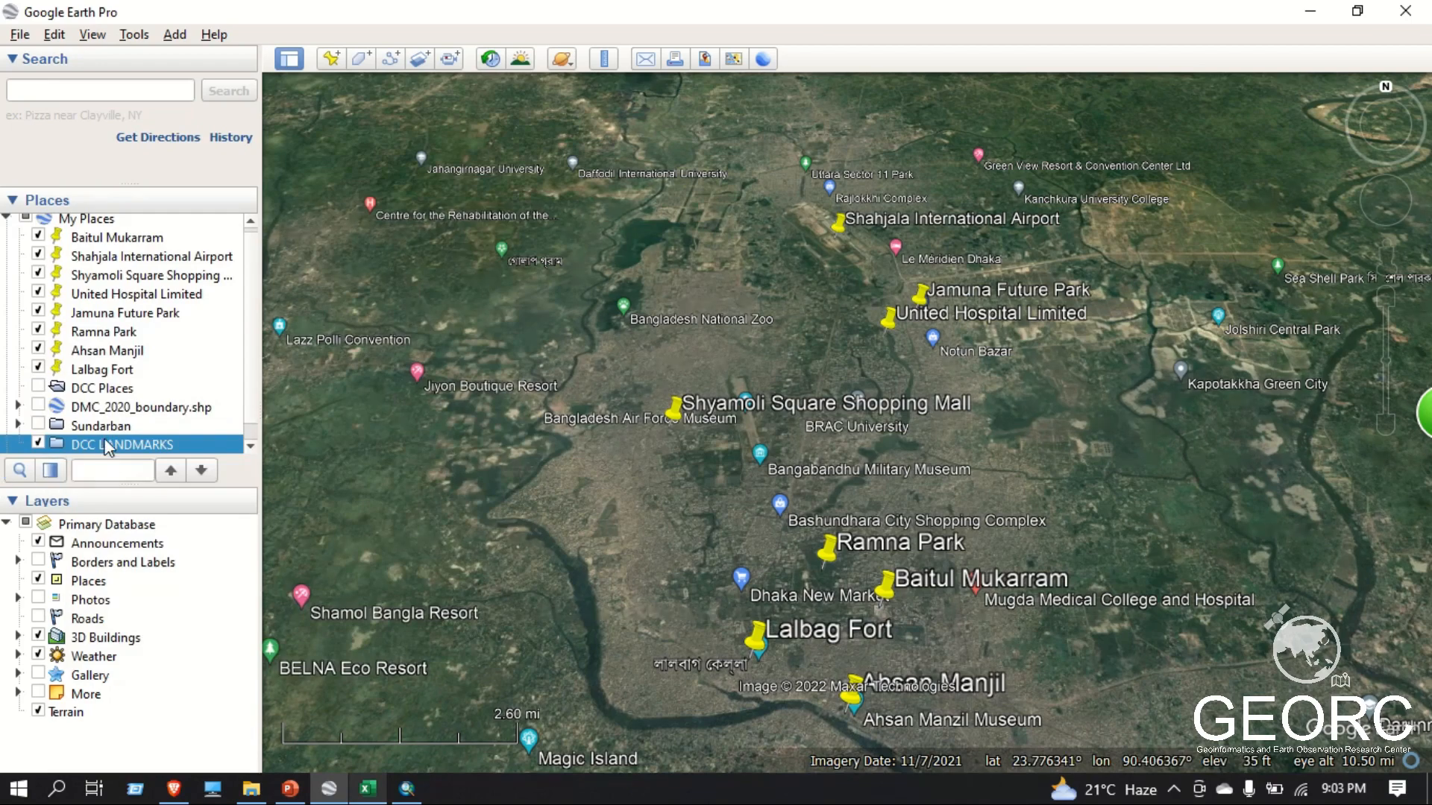
Move the DCC LANDMARKS folder up the places list and put all placemarks from Baitul Mukarram to Lalbag Fort inside it
drag(108, 447, 93, 233)
click(102, 246)
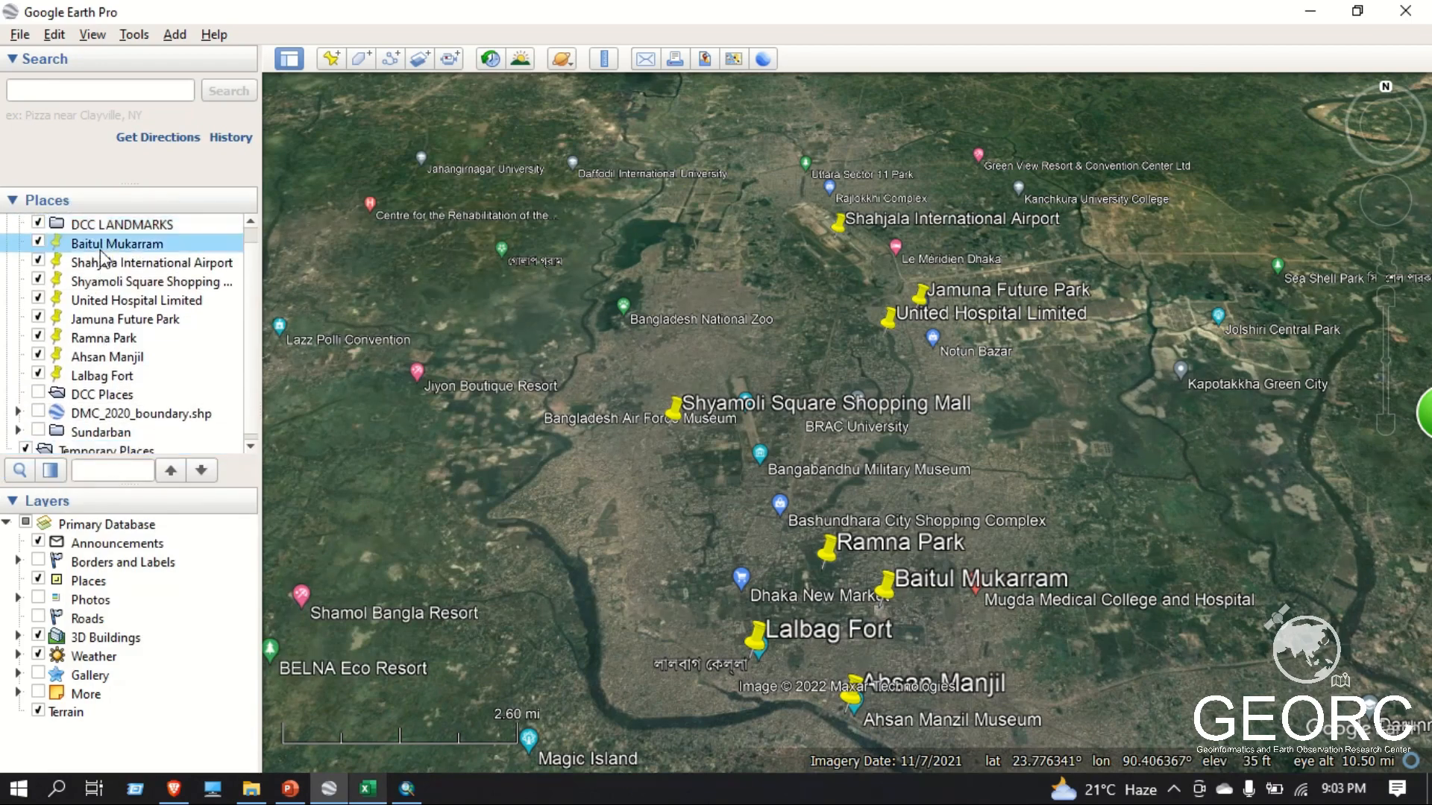
shift+click(95, 379)
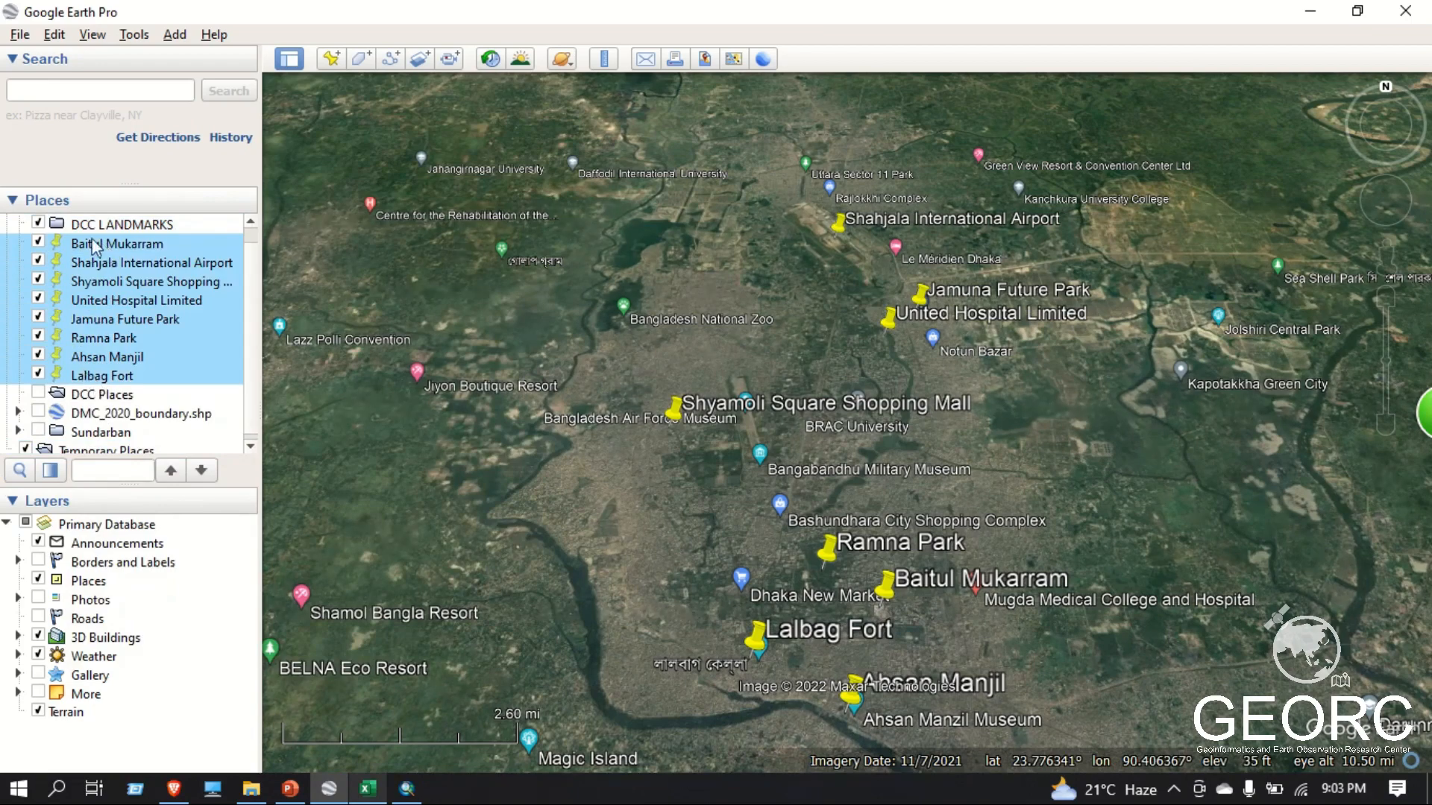
mouse_move(105, 244)
mouse_down()
mouse_move(138, 270)
mouse_move(138, 223)
mouse_move(123, 246)
mouse_up()
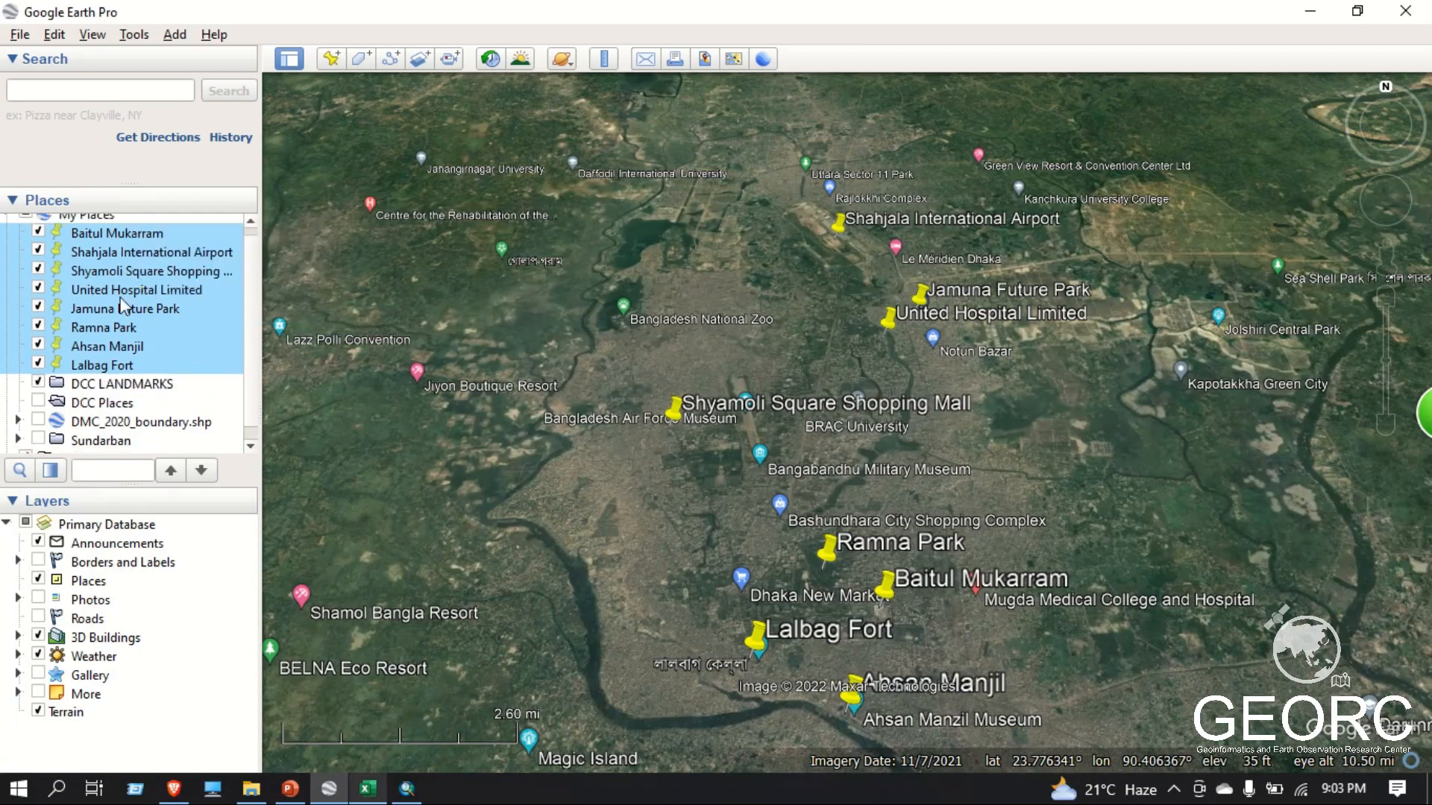
scroll(218, 376, up, 1)
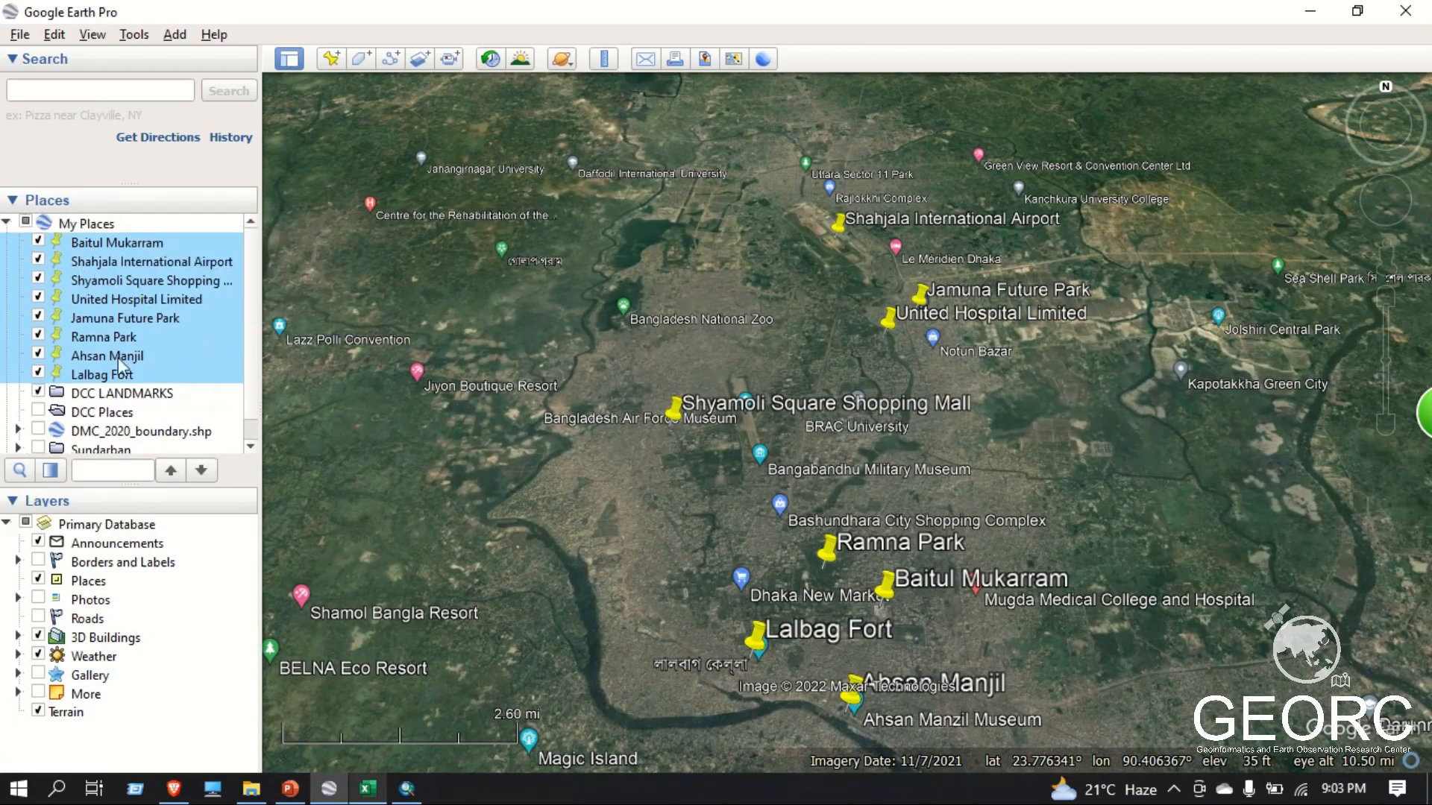
drag(118, 264, 145, 399)
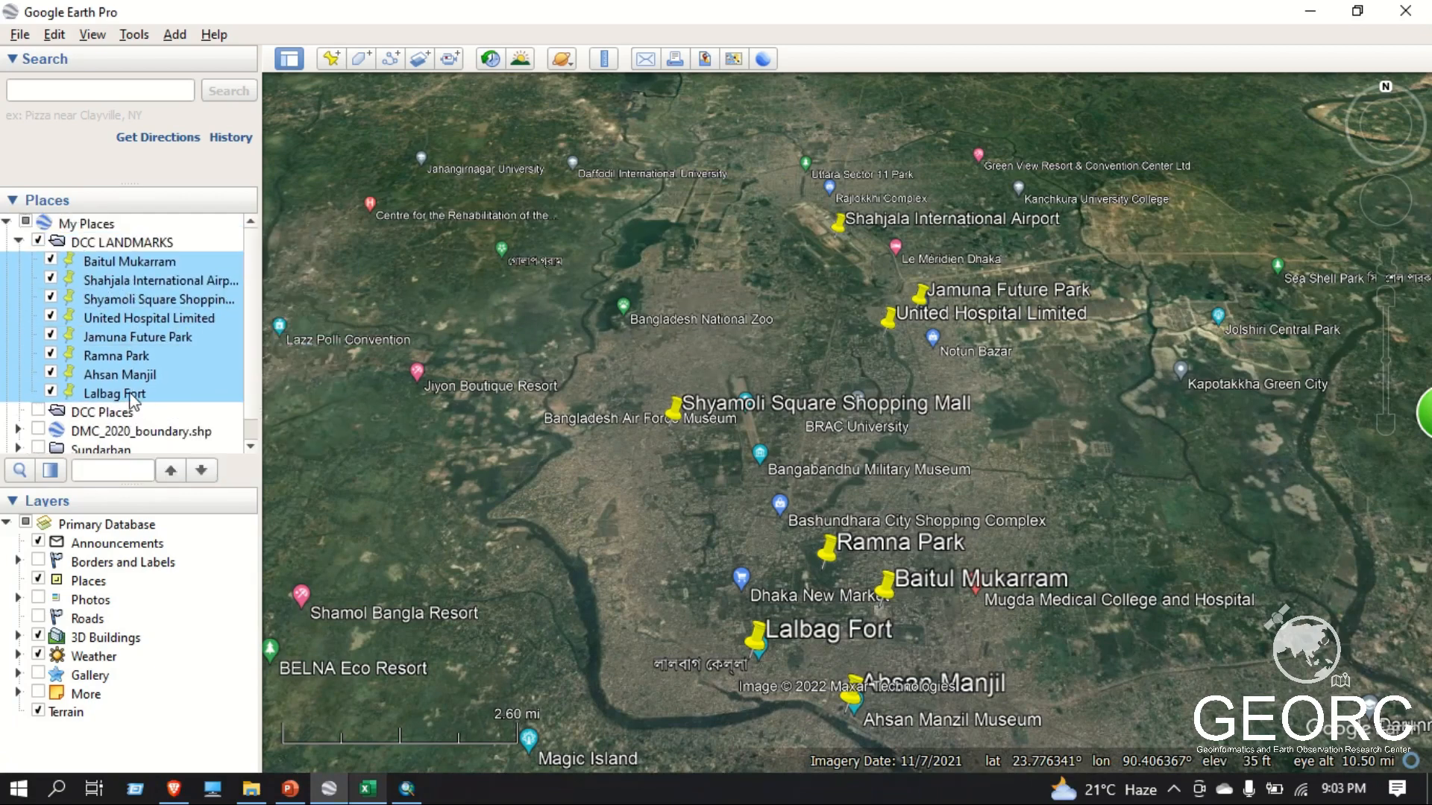
Collapse the DCC LANDMARKS folder and save it as the Kmz file DCC LANDMARKS in the Ncessary Files folder
click(29, 243)
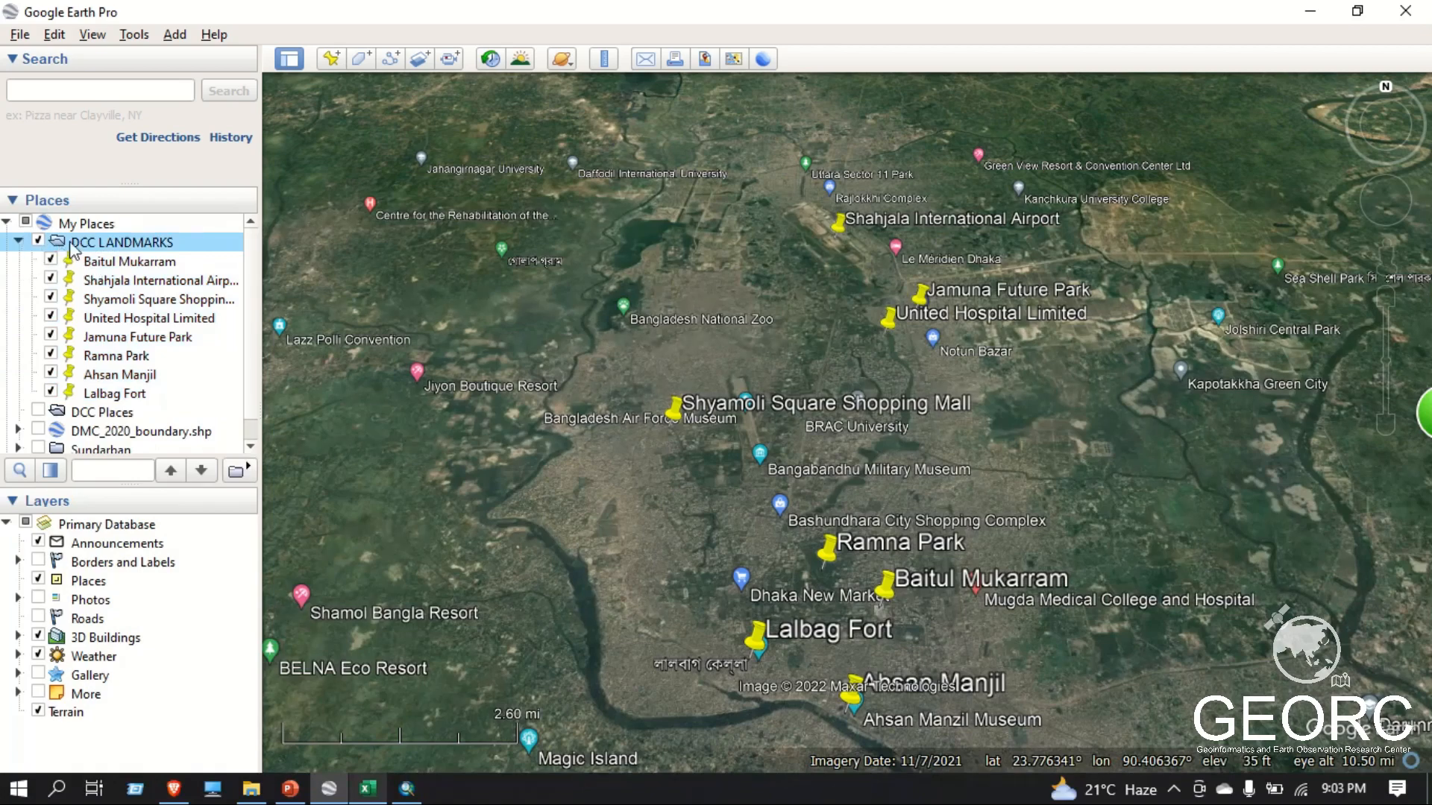
click(18, 241)
right_click(78, 241)
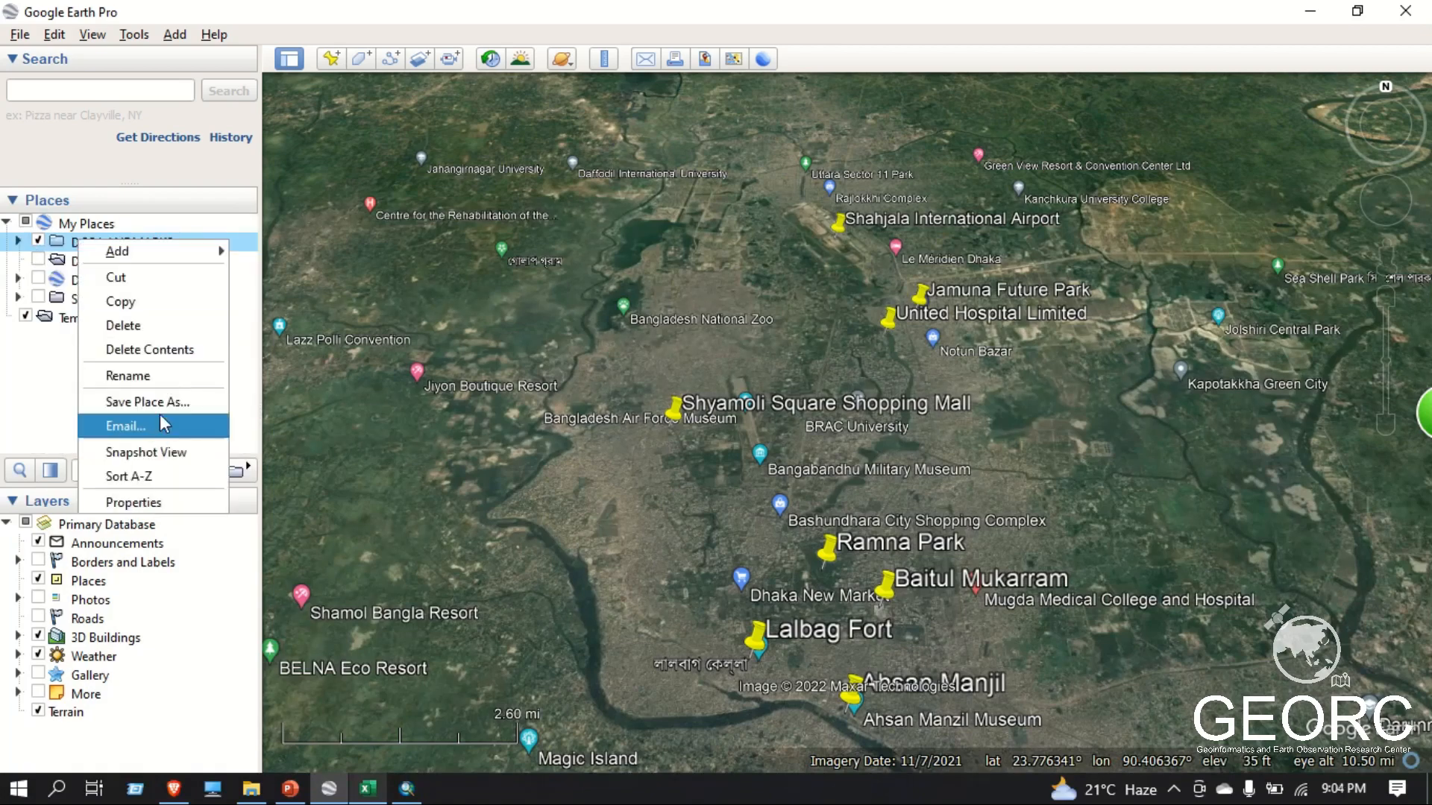
click(162, 402)
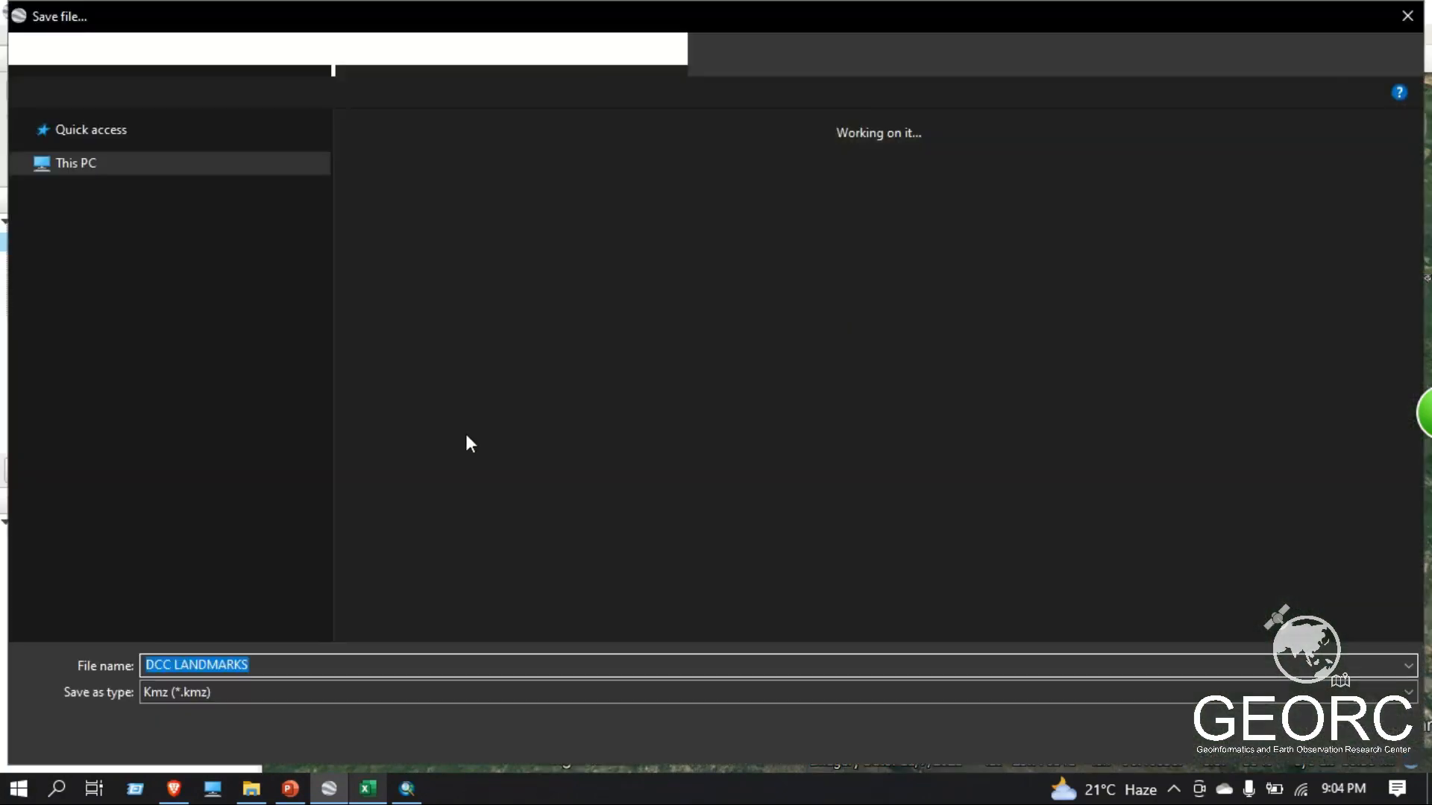
click(277, 667)
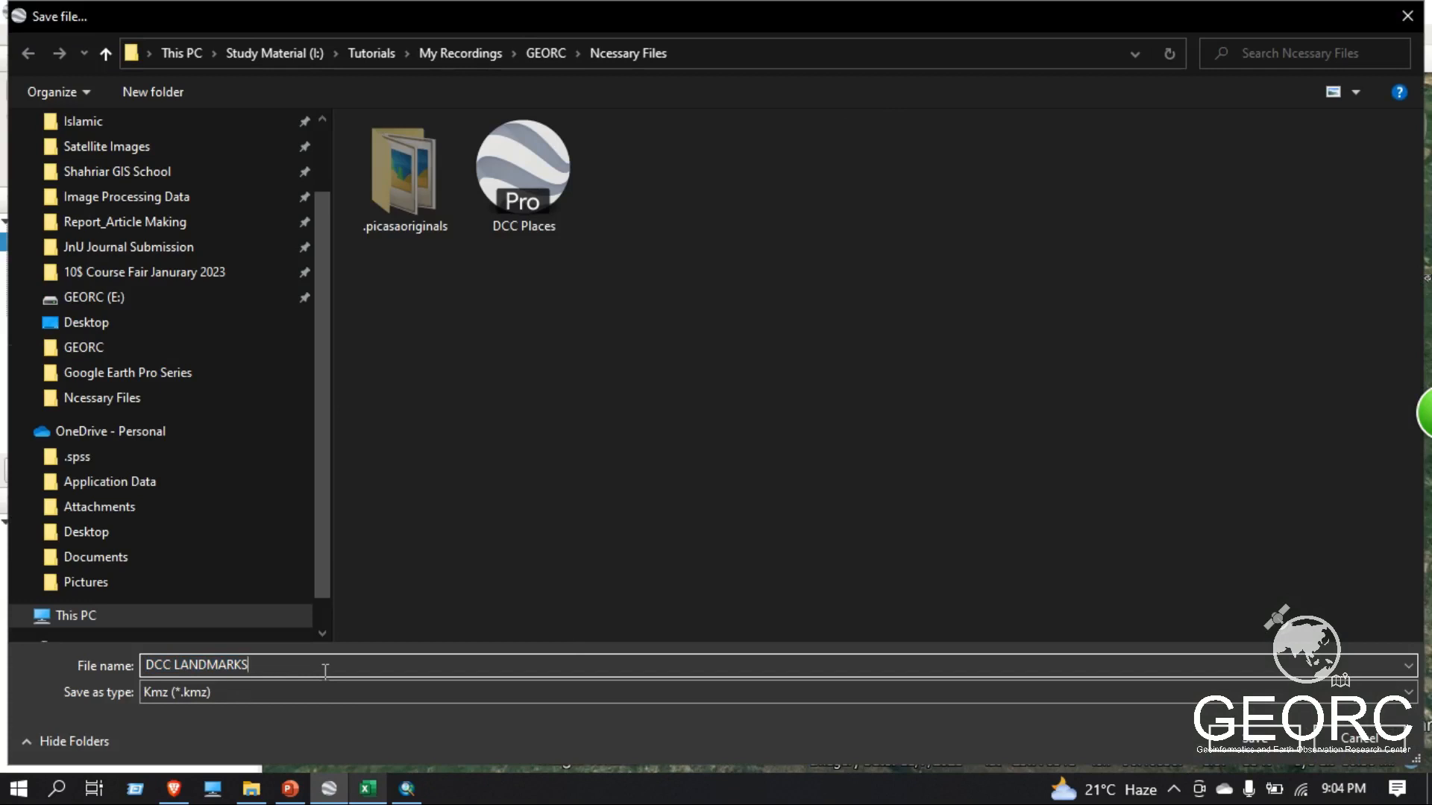
key(Return)
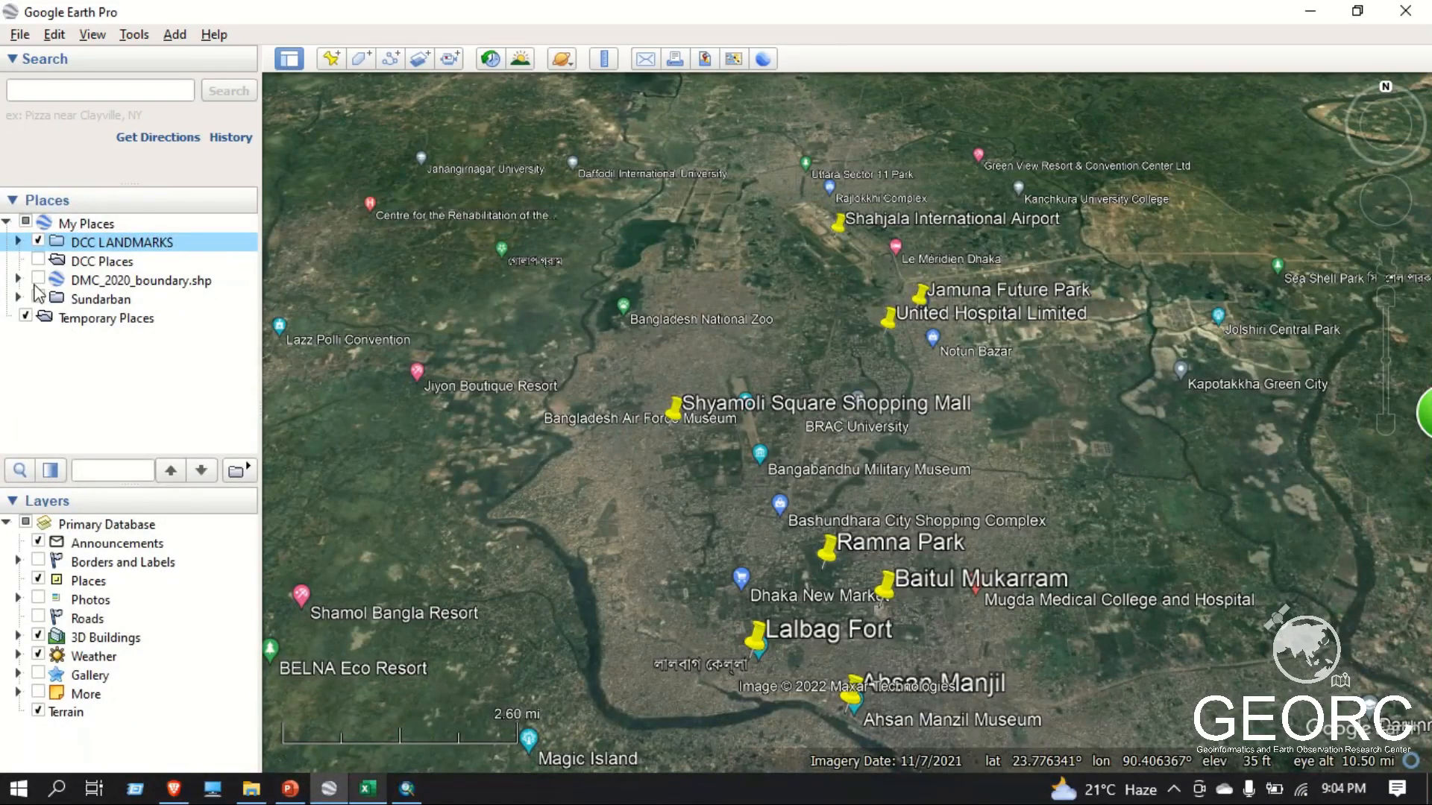
drag(1015, 448, 1005, 452)
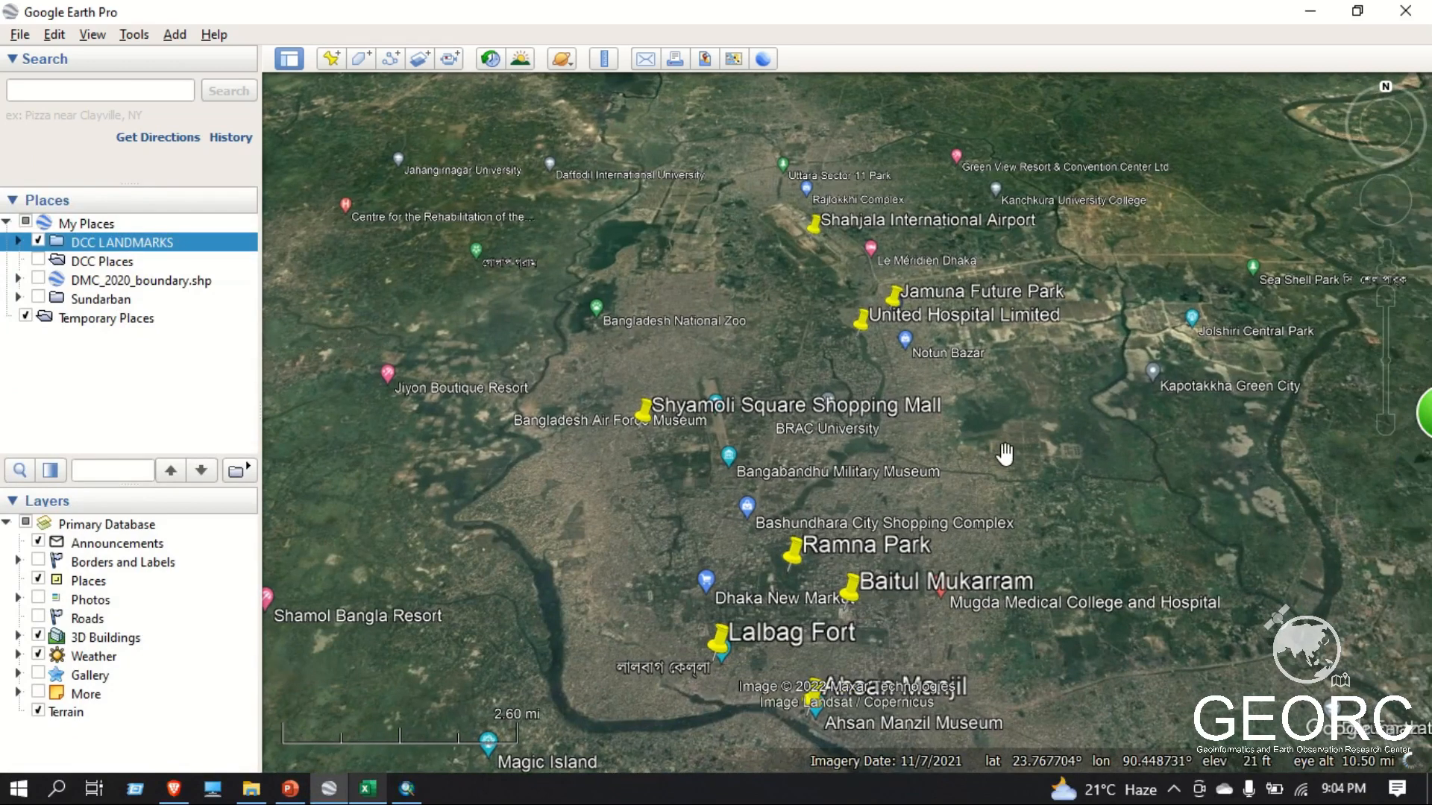
key(r)
drag(687, 606, 652, 509)
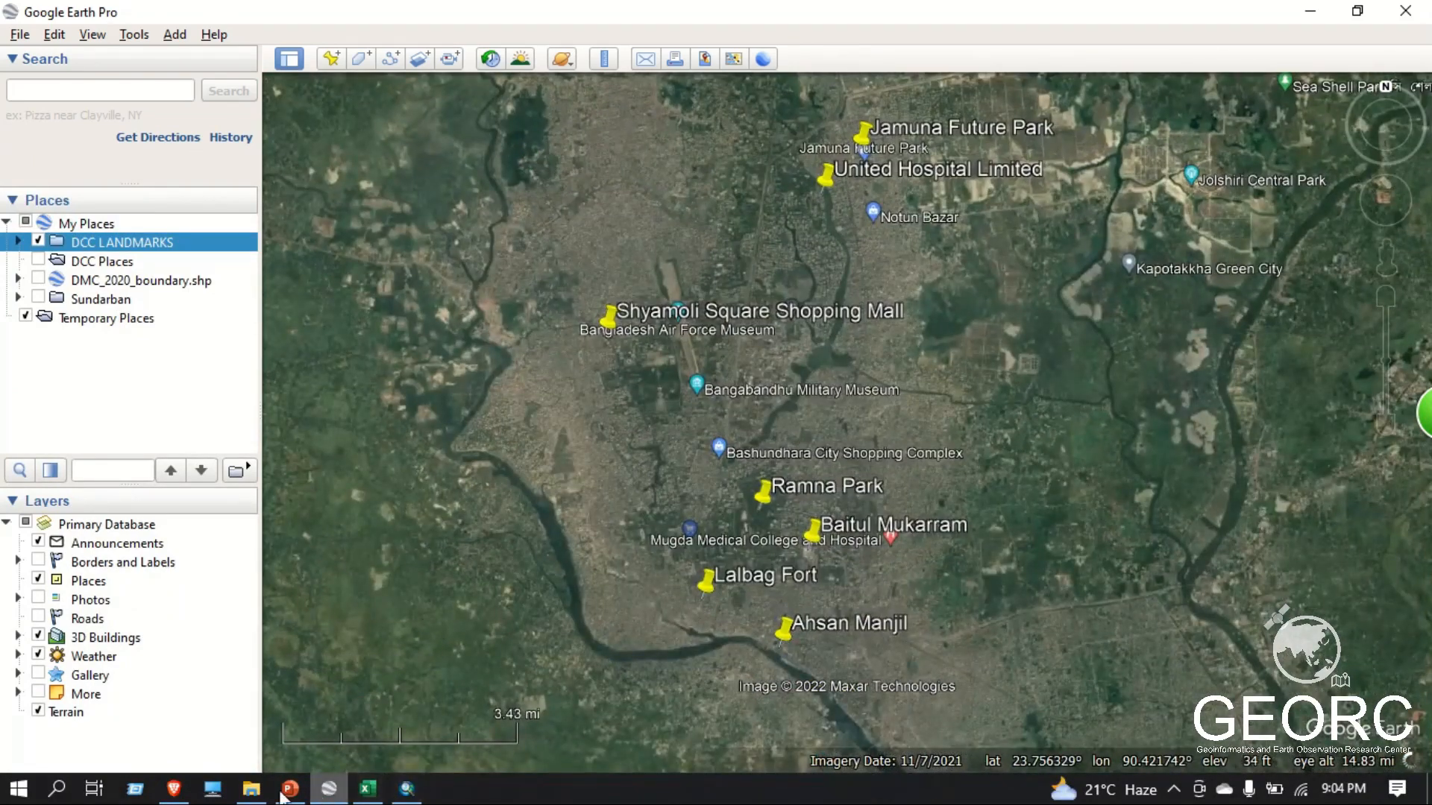
Switch to ArcMap, dismiss the Getting Started dialog and bring up the untitled blank map
click(422, 794)
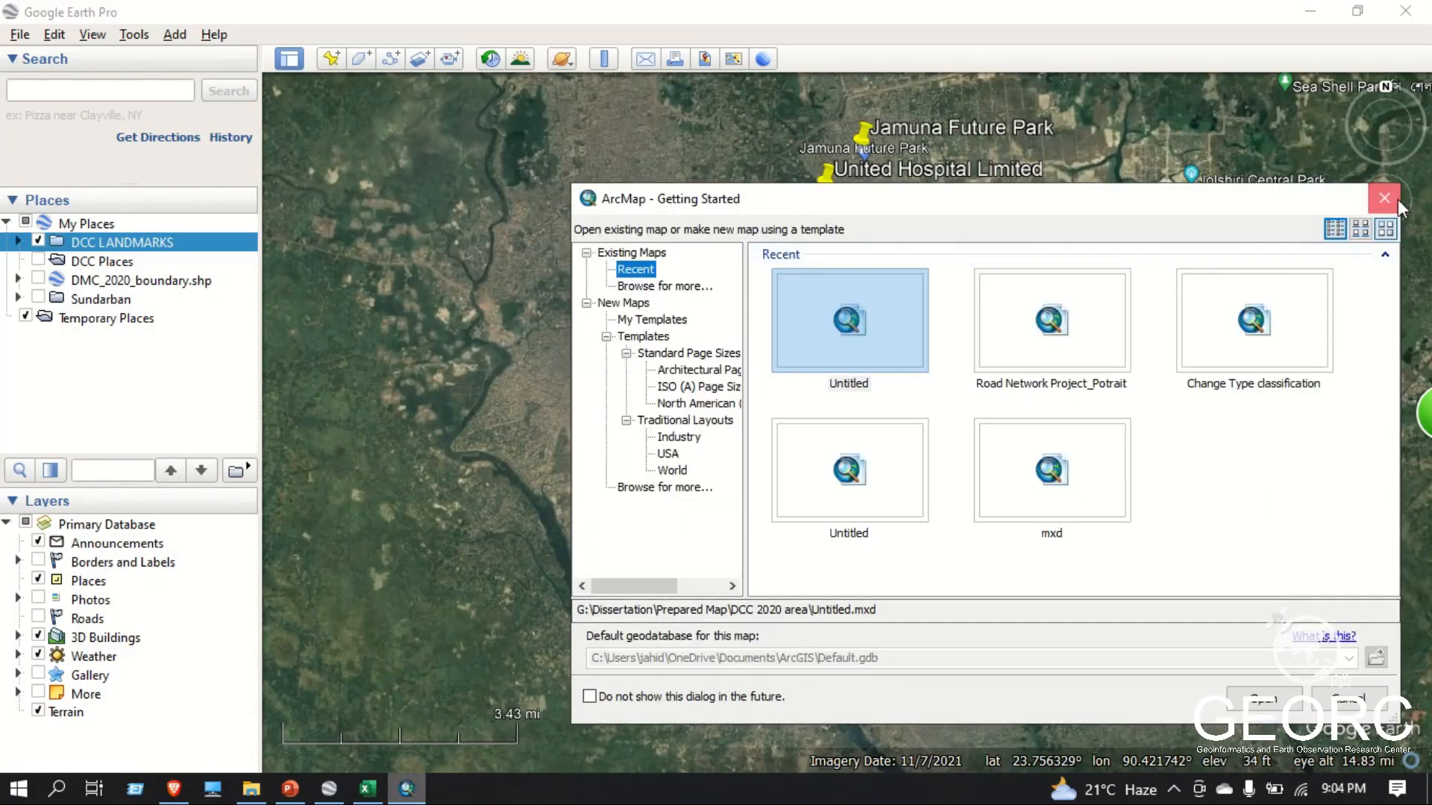
click(1397, 199)
click(405, 795)
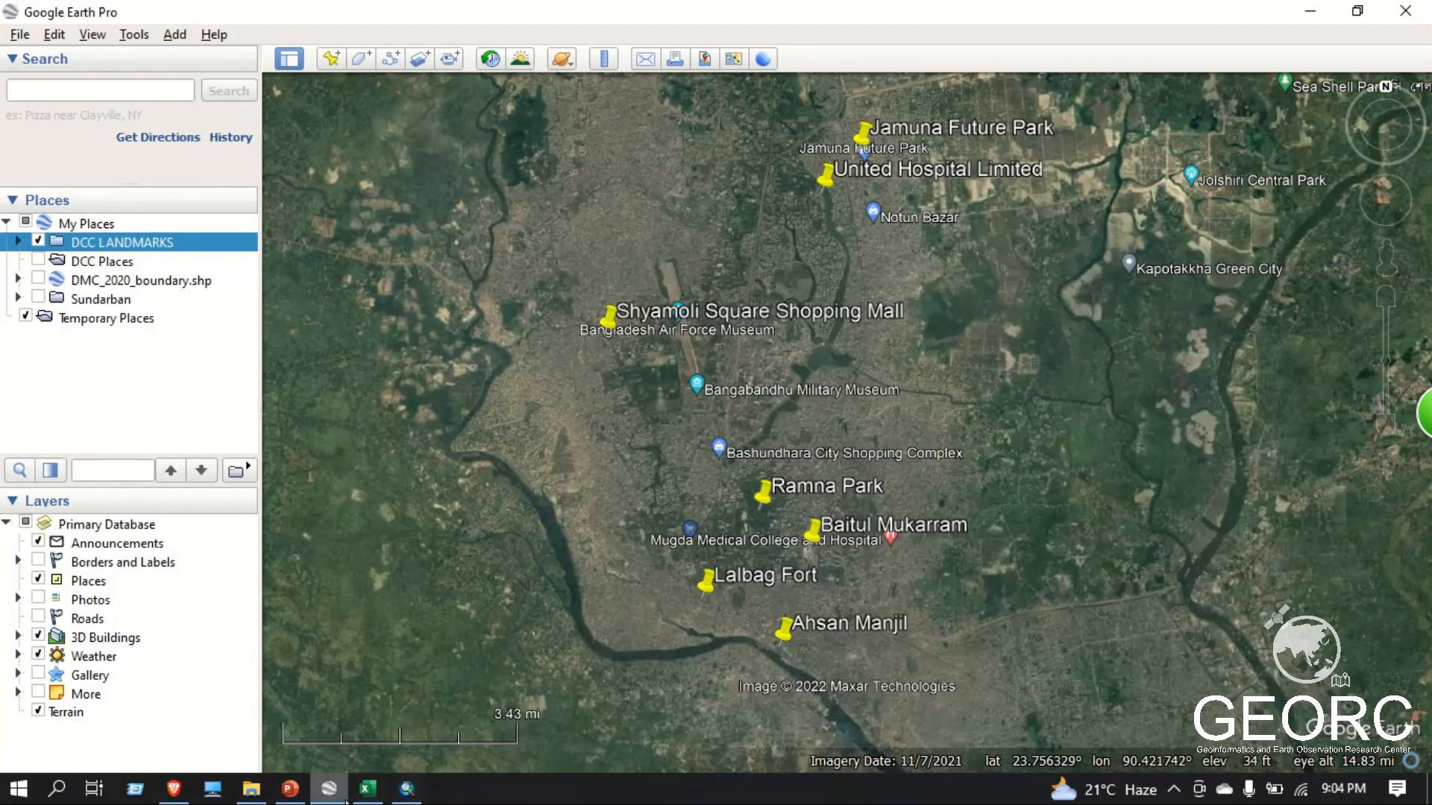
click(406, 789)
click(1254, 201)
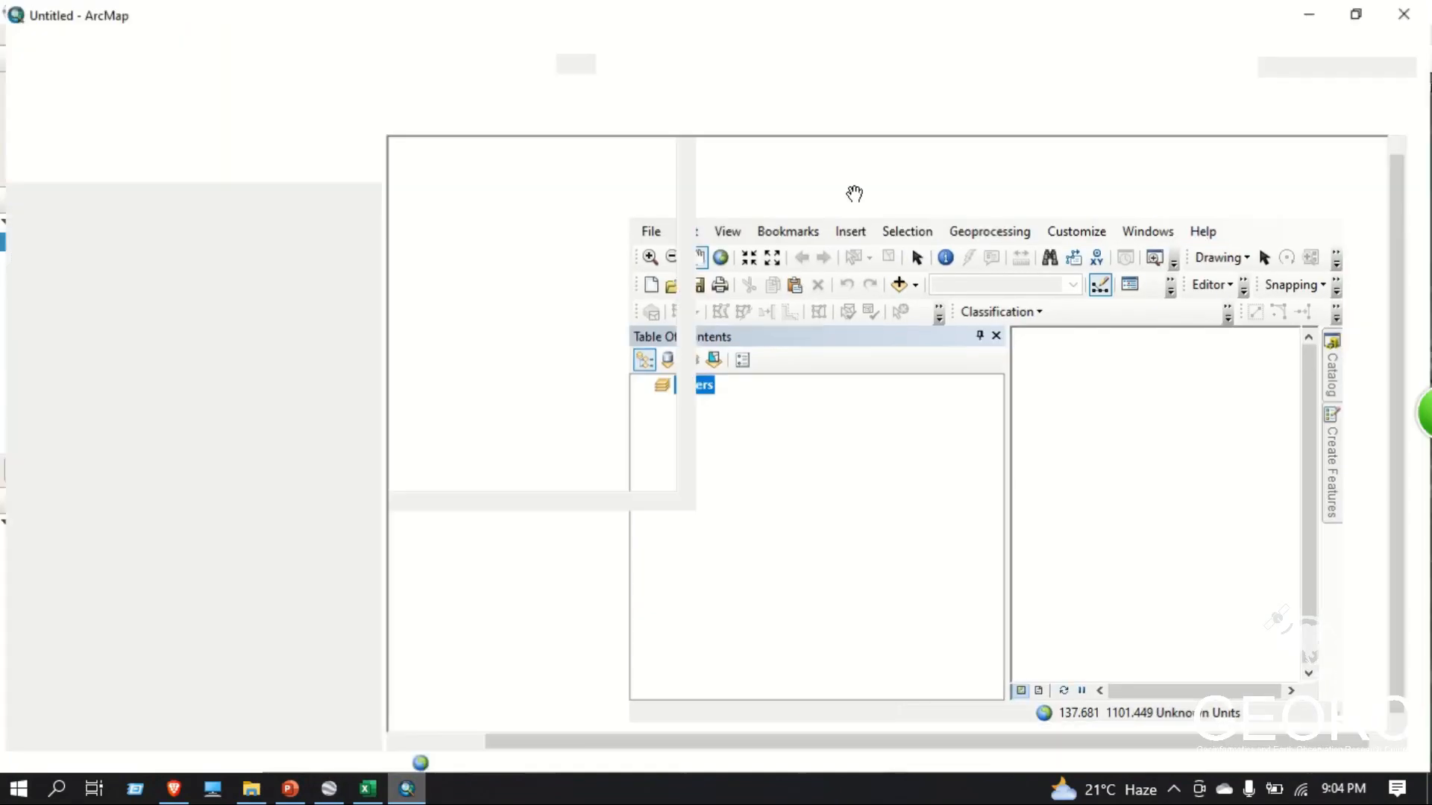
Search ArcMap for "KML TO LAYER" and open the KML To Layer conversion tool
click(522, 37)
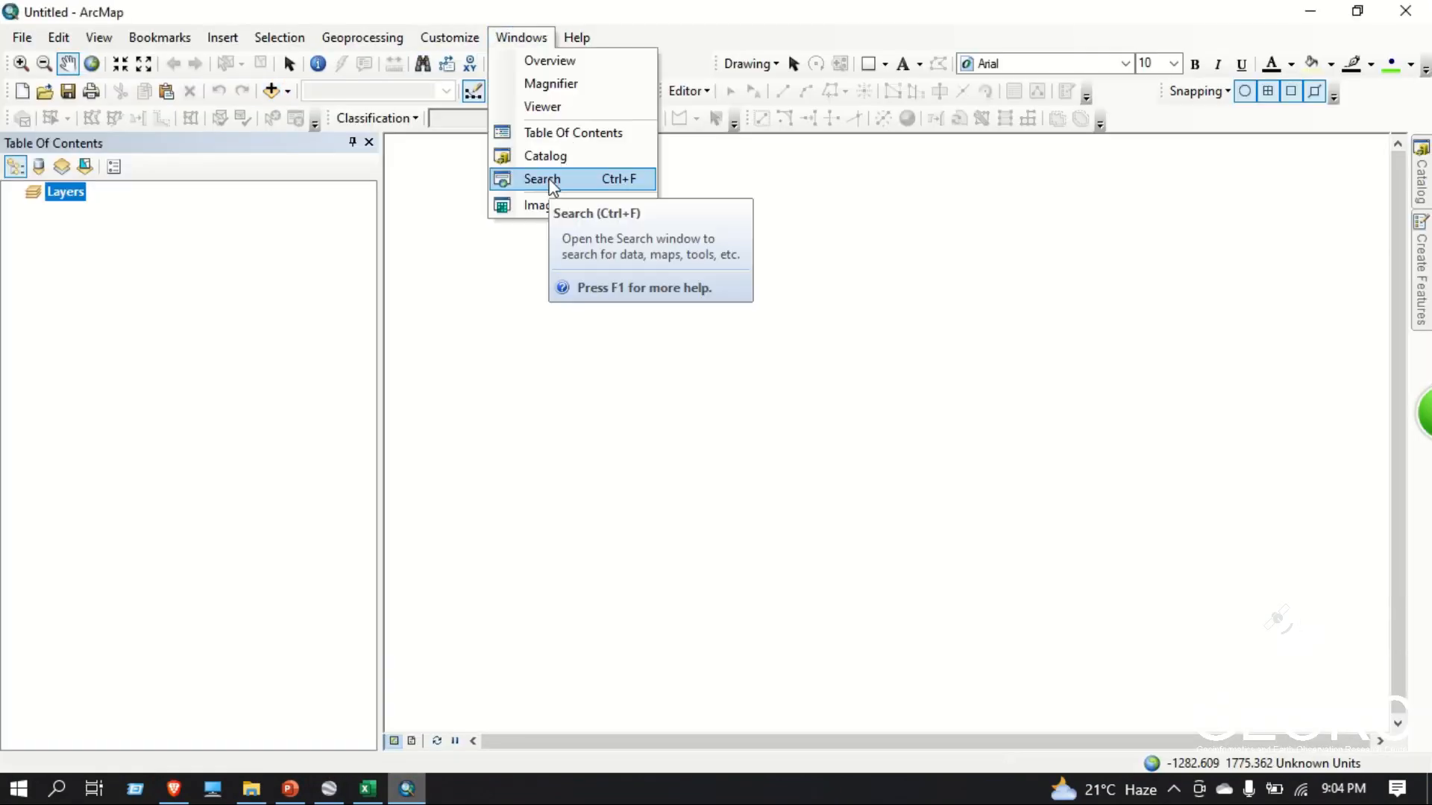
click(521, 38)
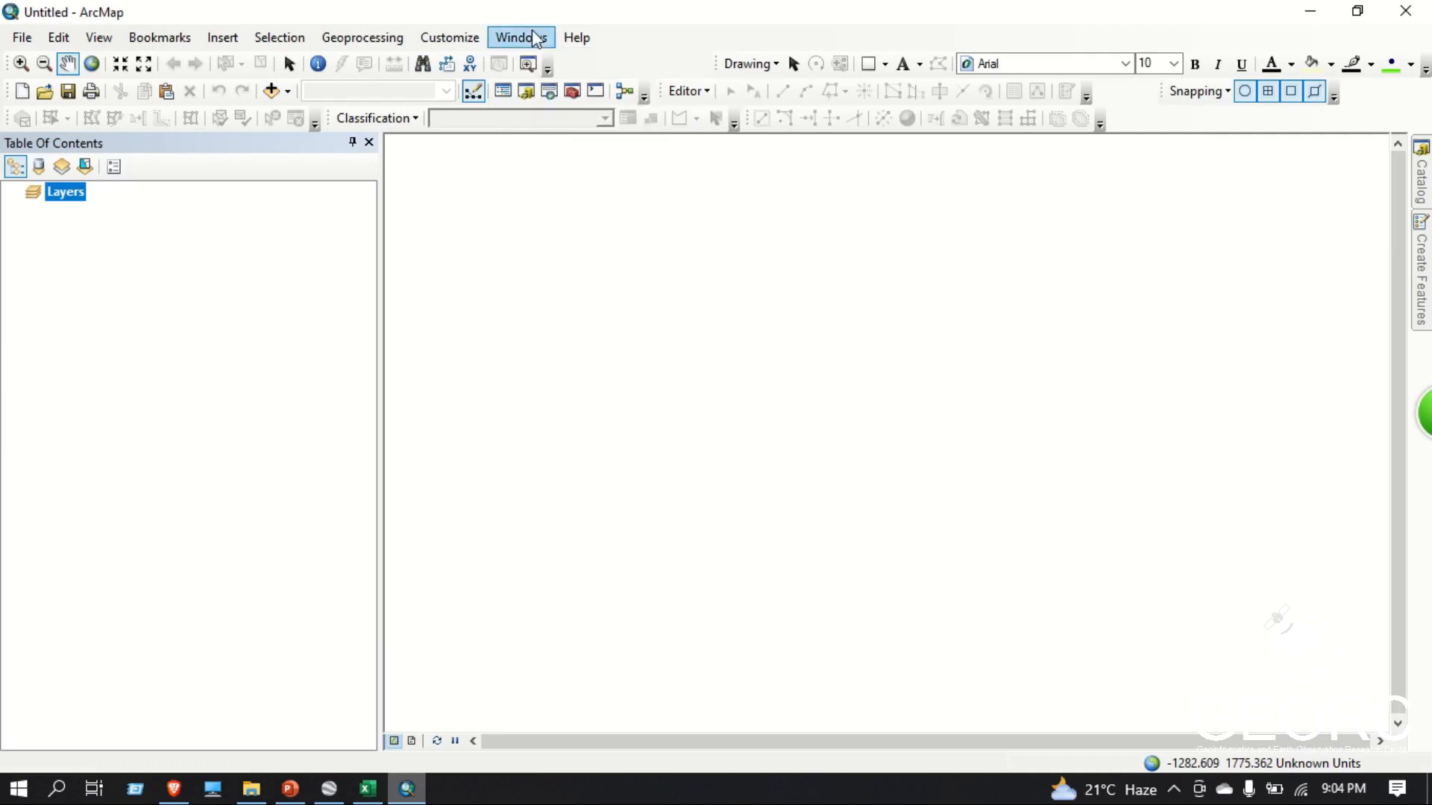
click(521, 38)
click(565, 187)
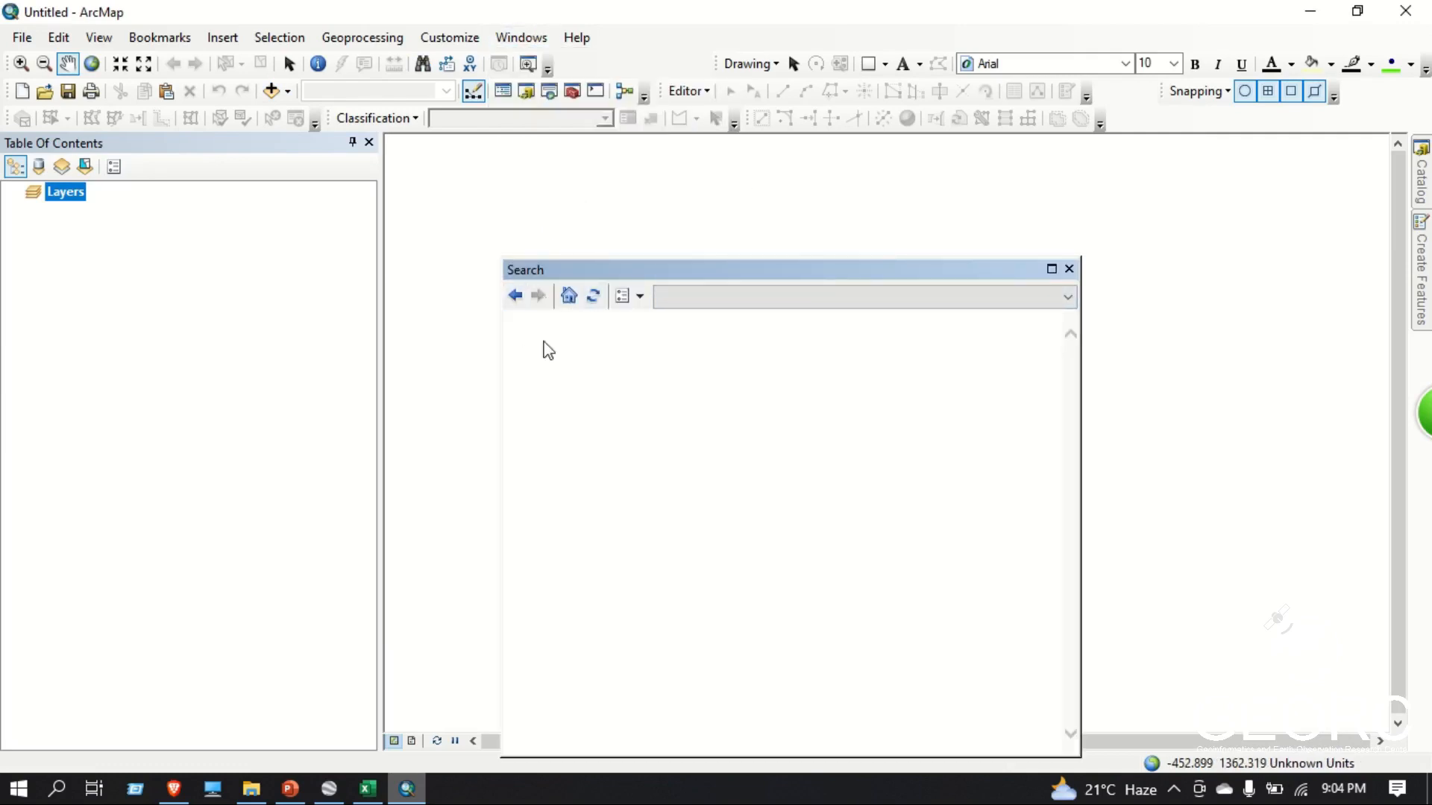
click(516, 294)
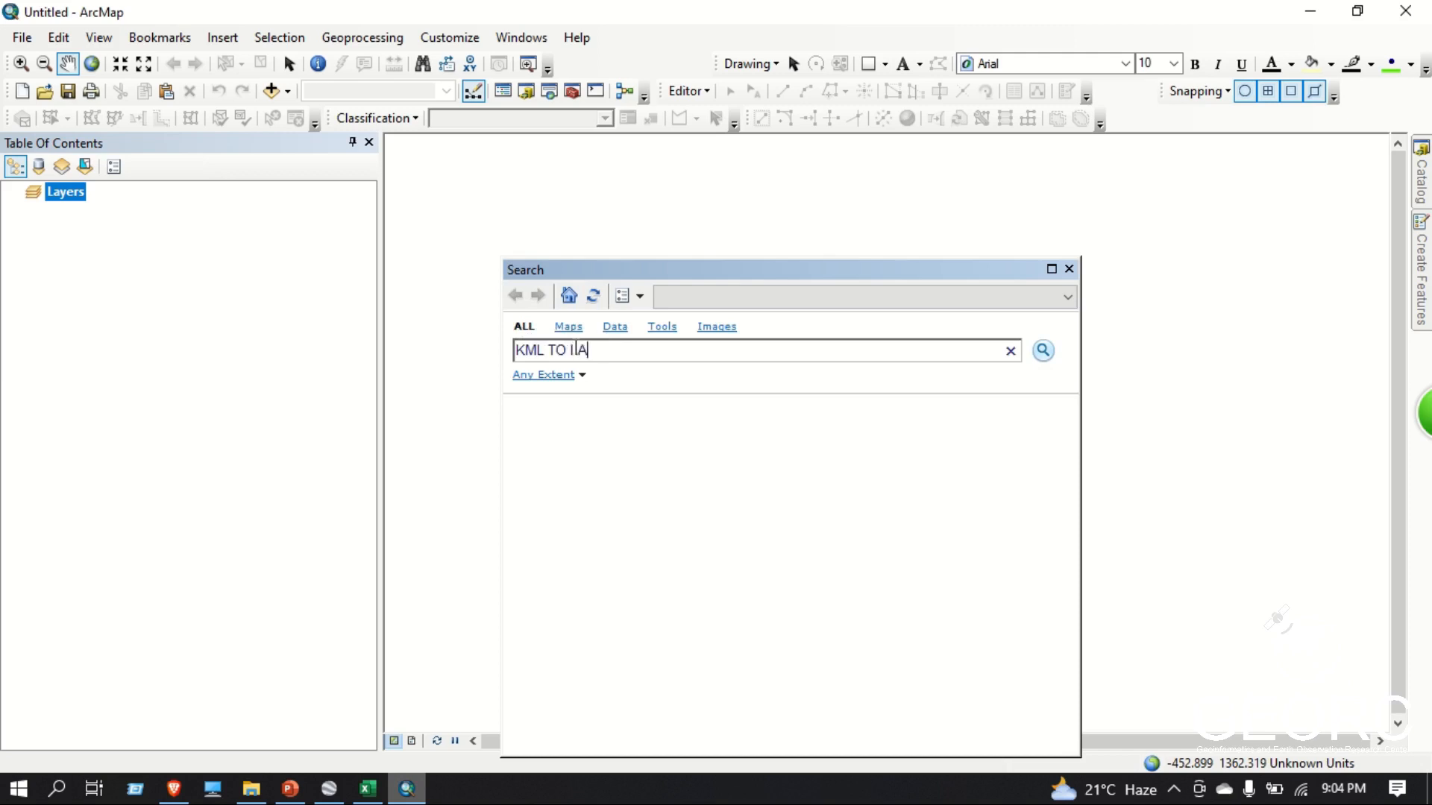
key(Return)
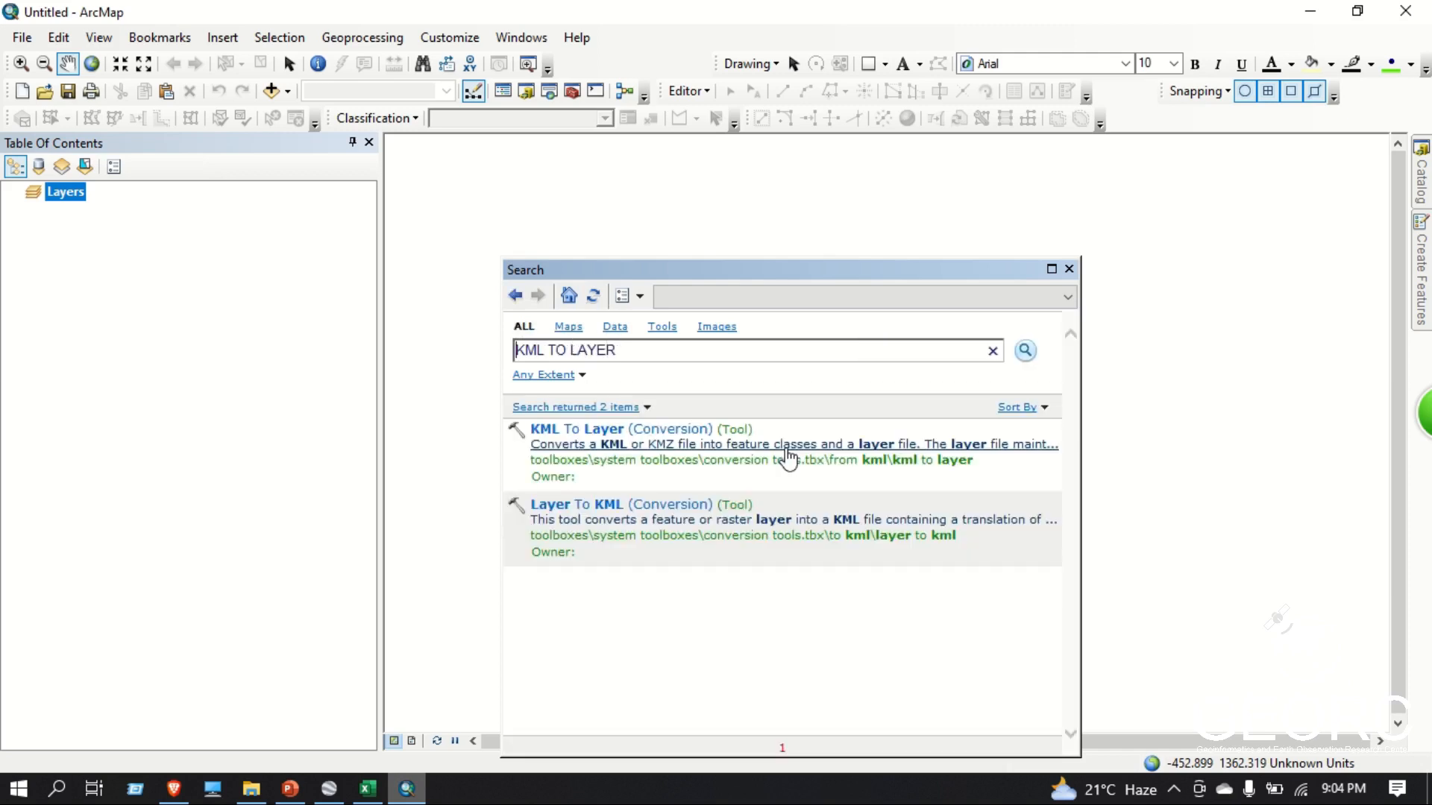
click(656, 430)
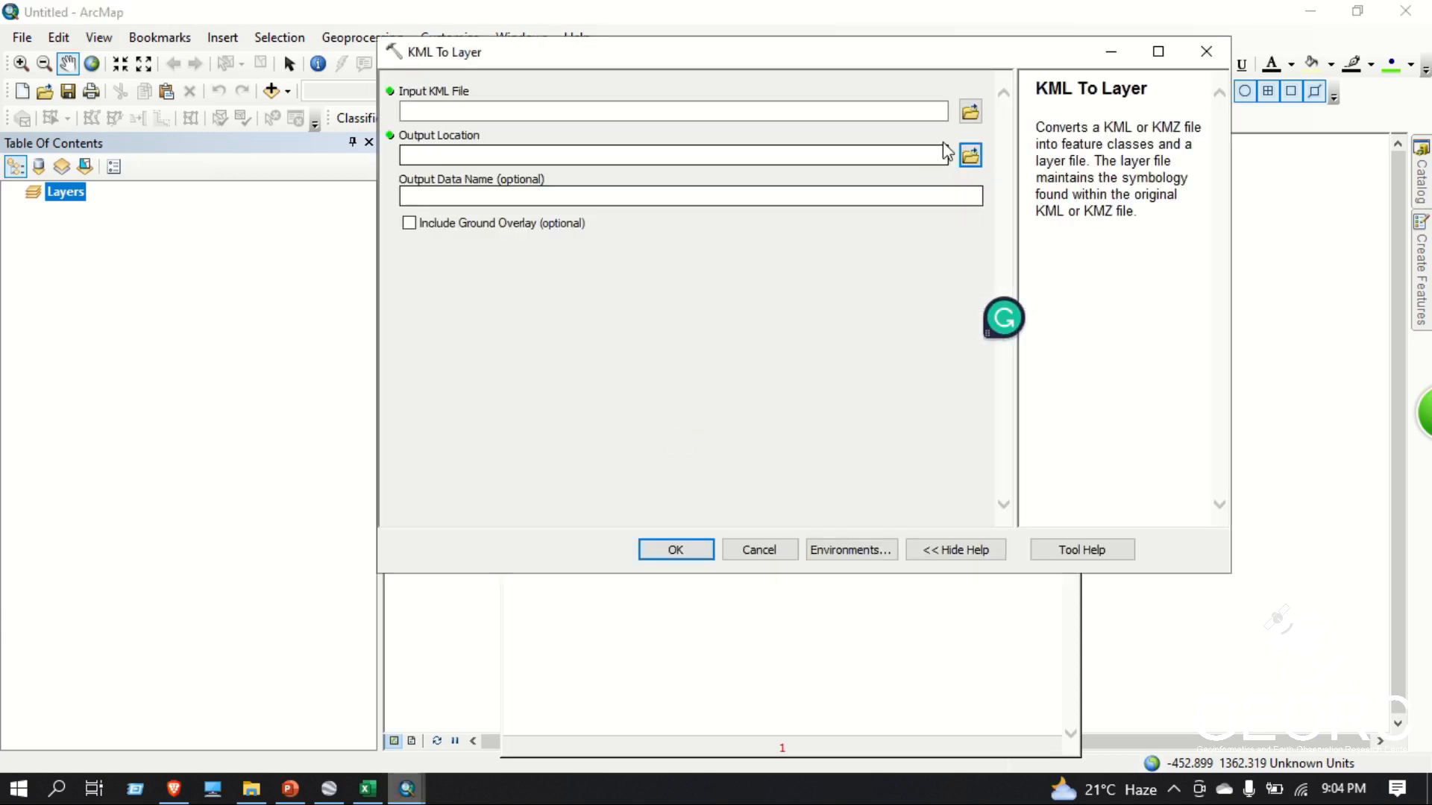
Browse for the input KML file in Video Recordings on the GEORC (E:) drive and check the KMZ file's location in File Explorer
click(970, 113)
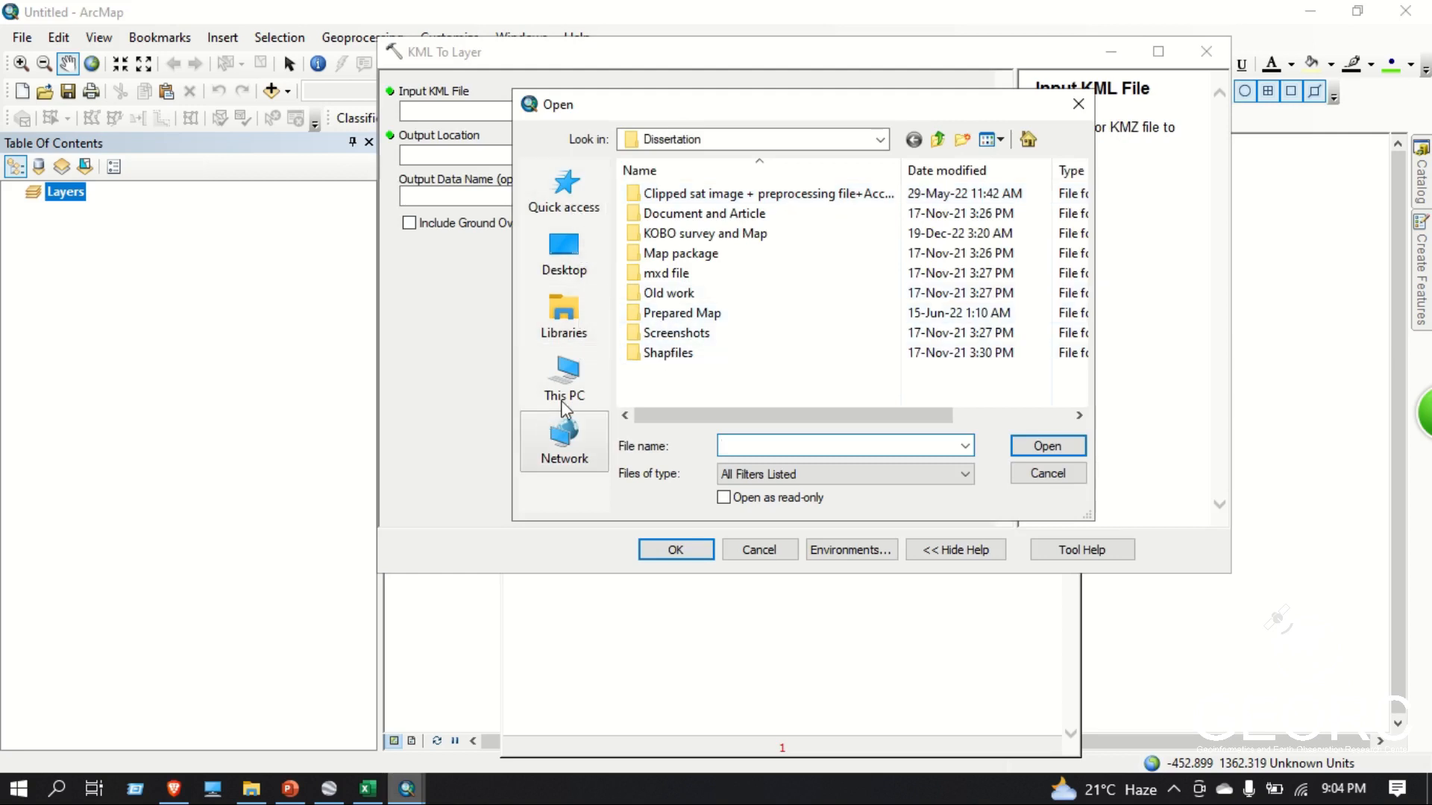
click(564, 377)
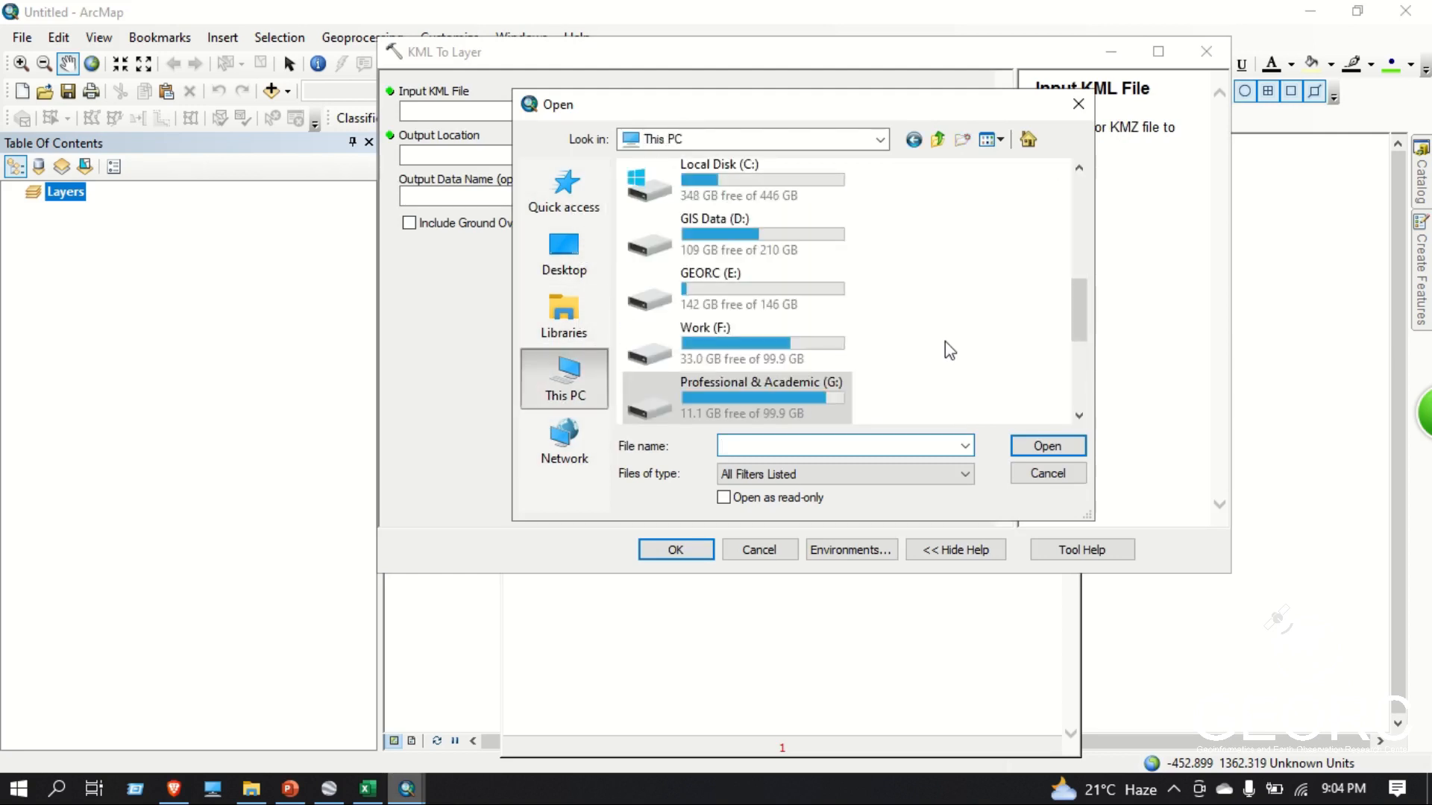
double_click(746, 294)
double_click(720, 314)
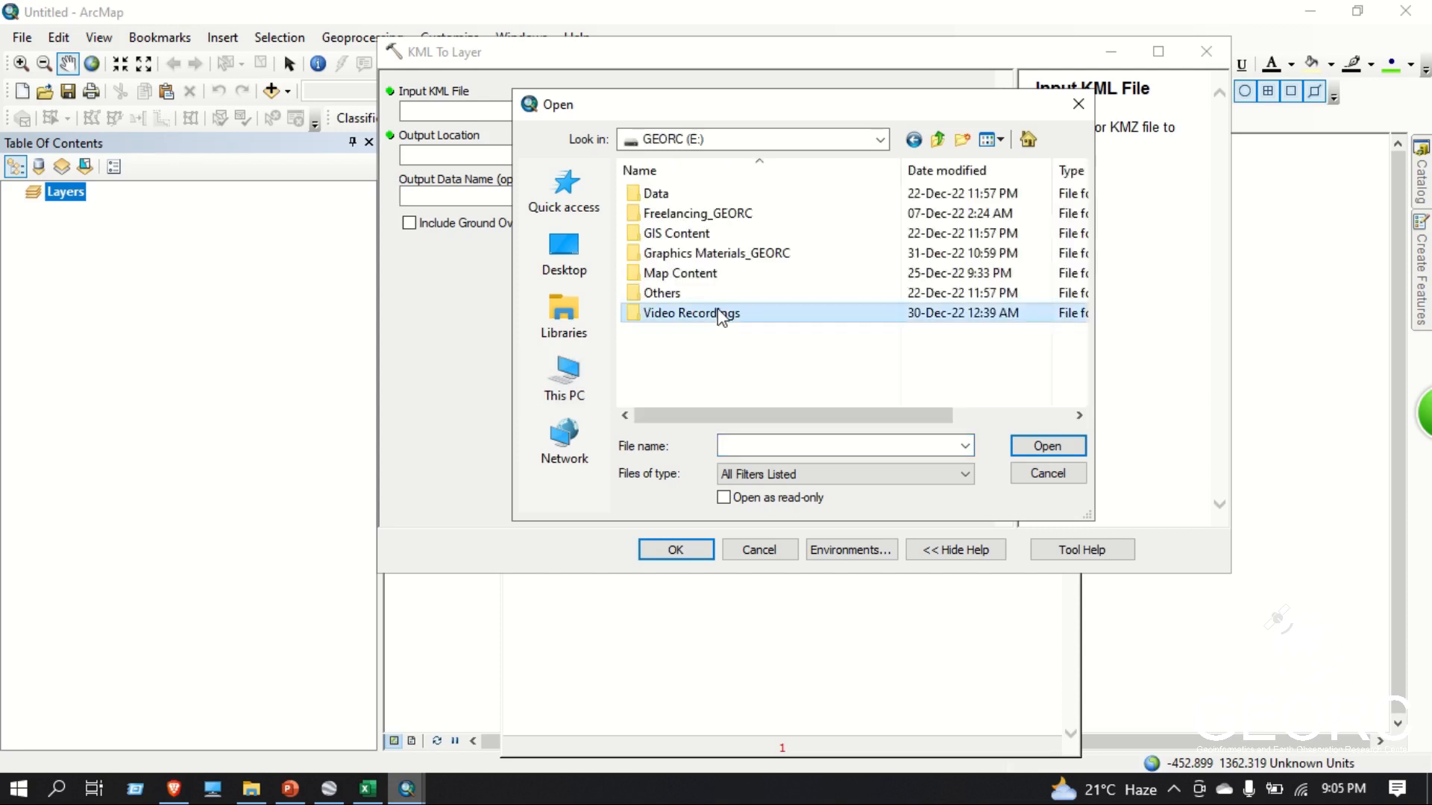
click(880, 139)
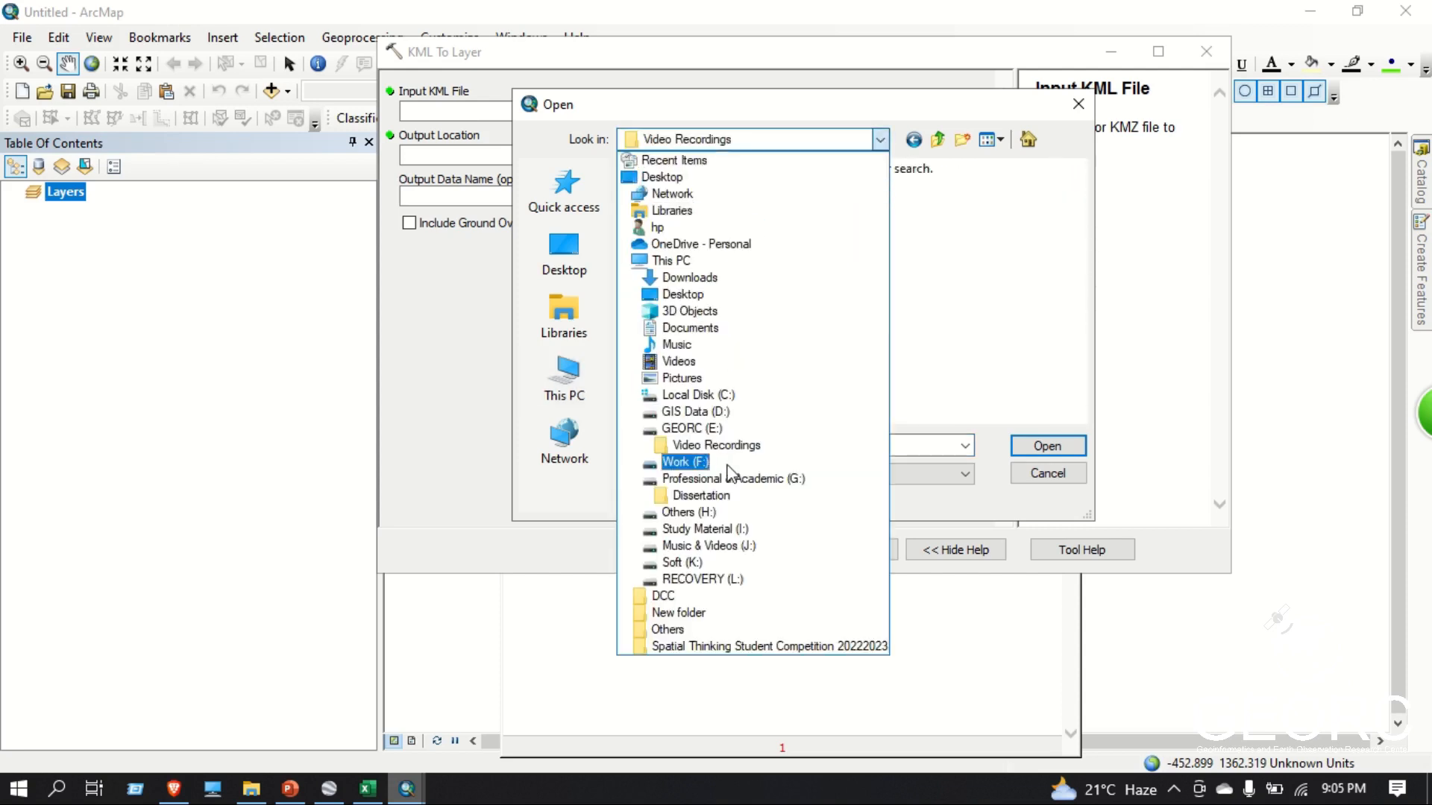
click(716, 445)
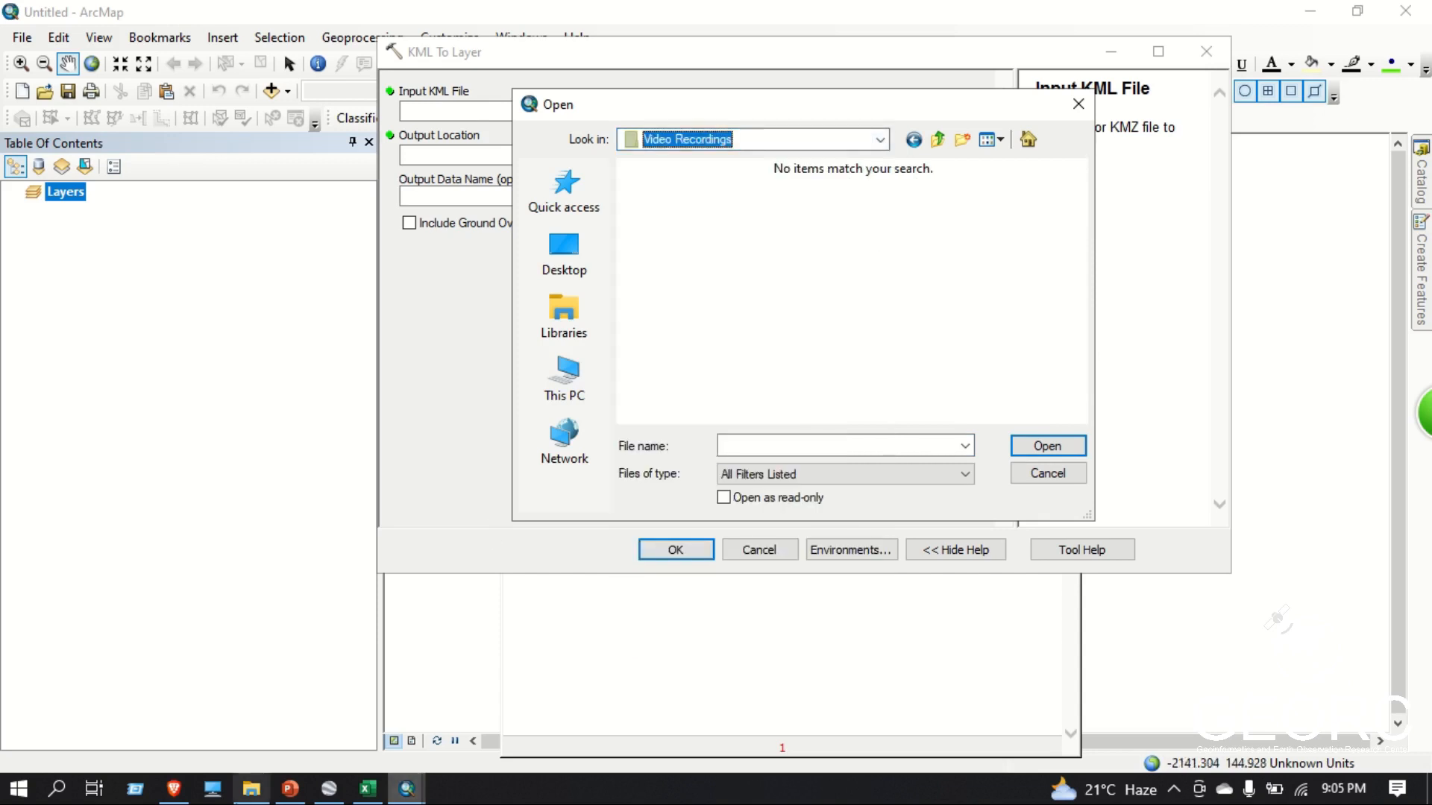
click(251, 788)
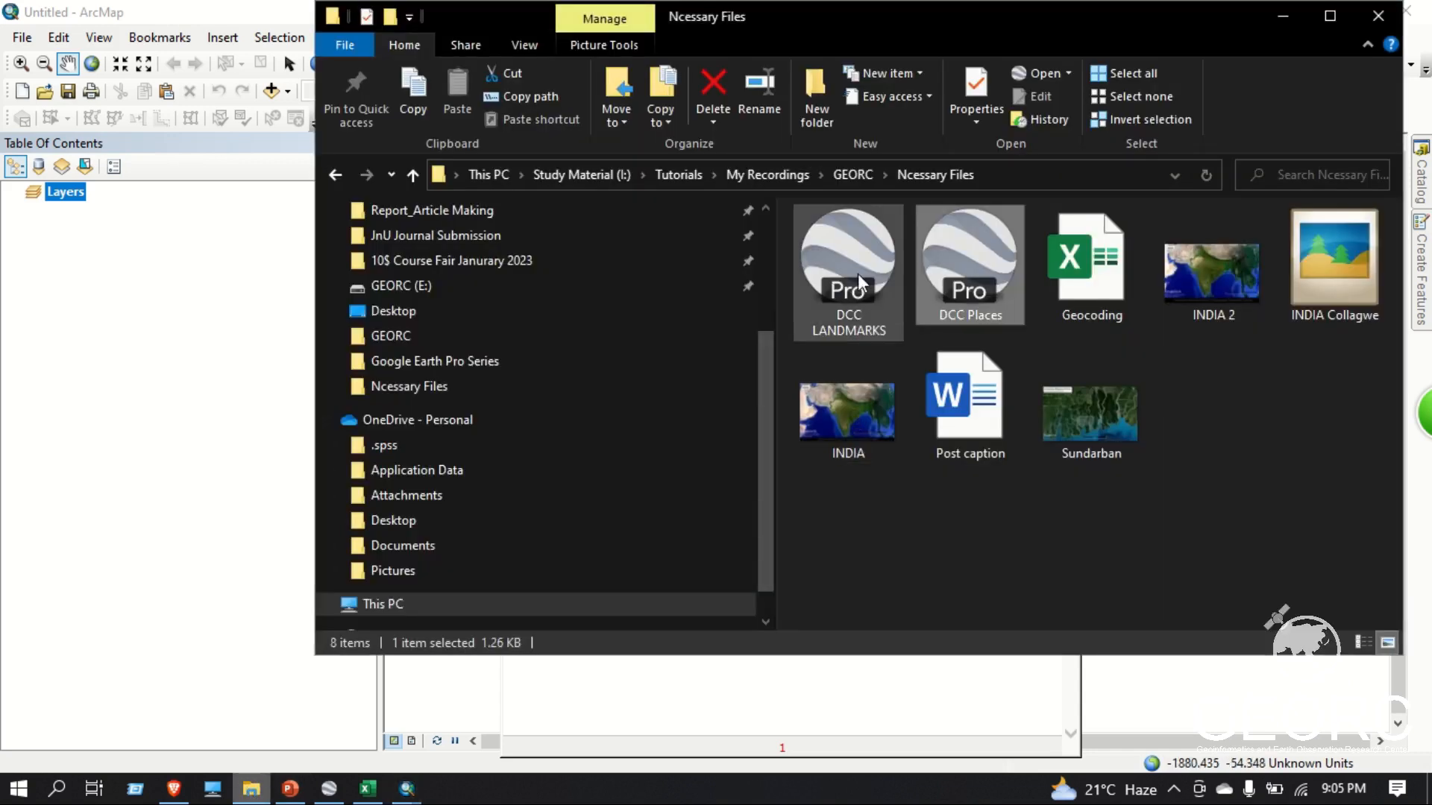
click(1282, 15)
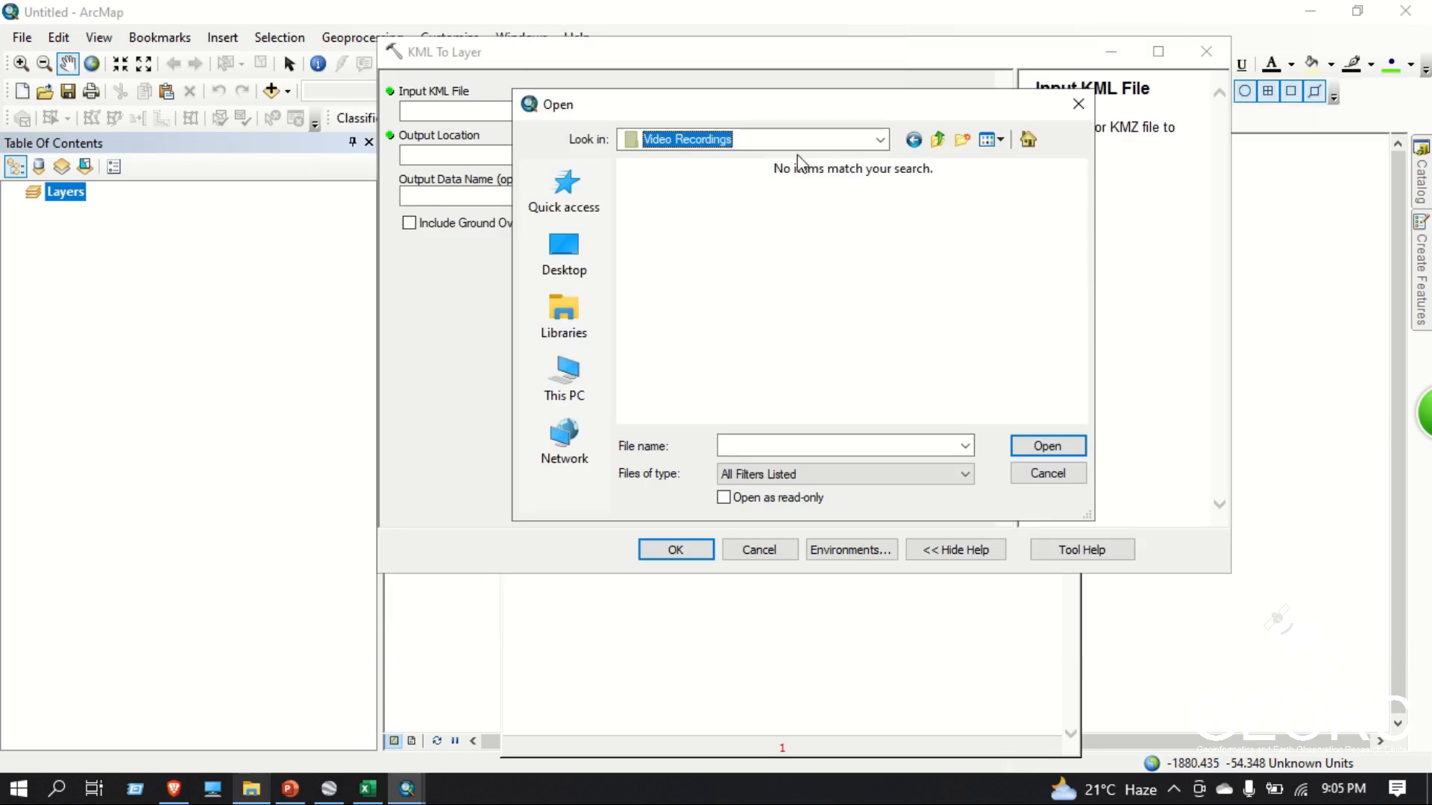
Choose DCC LANDMARKS from Tutorials\My Recordings\GEORC\Ncessary Files on the Study Material (I:) drive as the input KML file
click(879, 141)
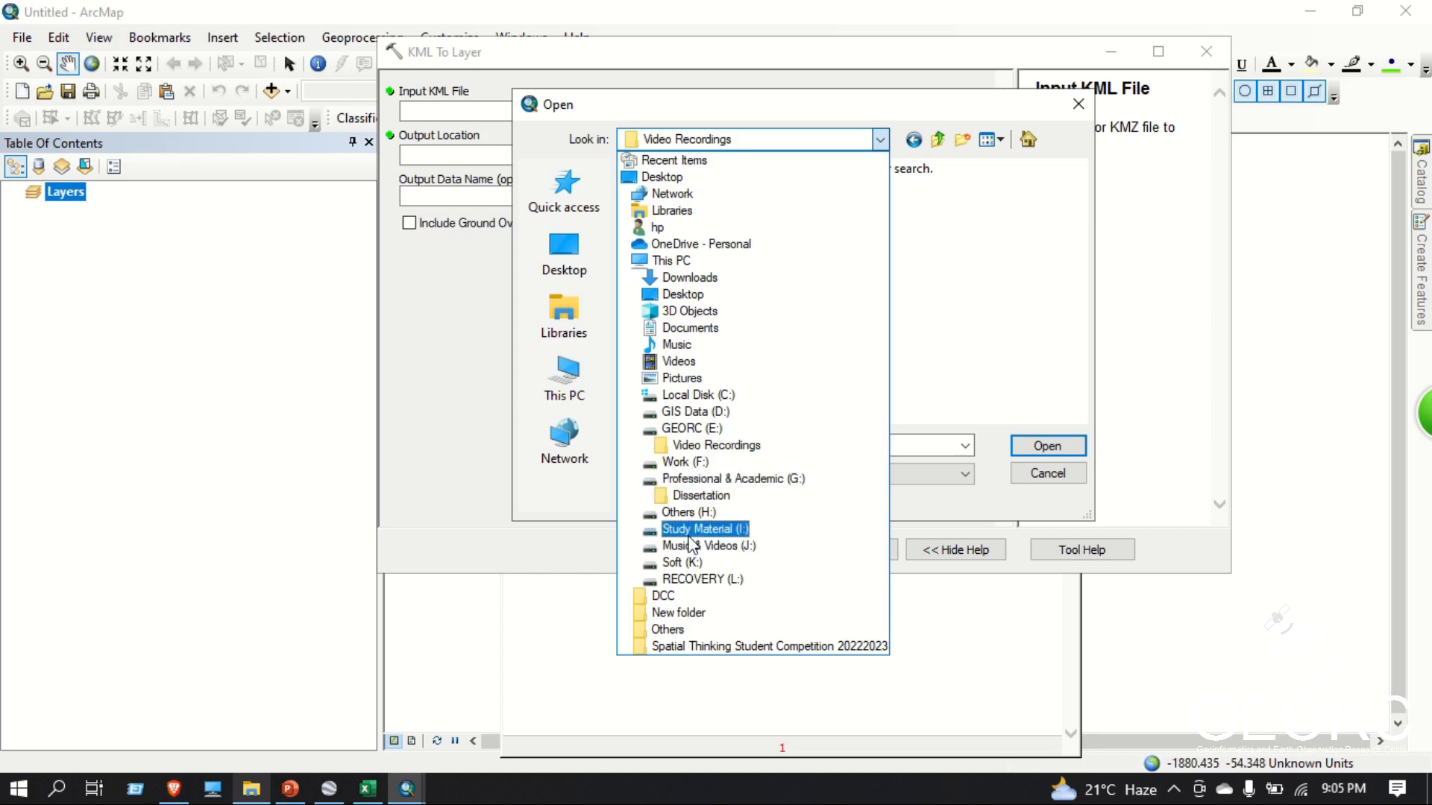
click(705, 528)
scroll(748, 365, down, 1)
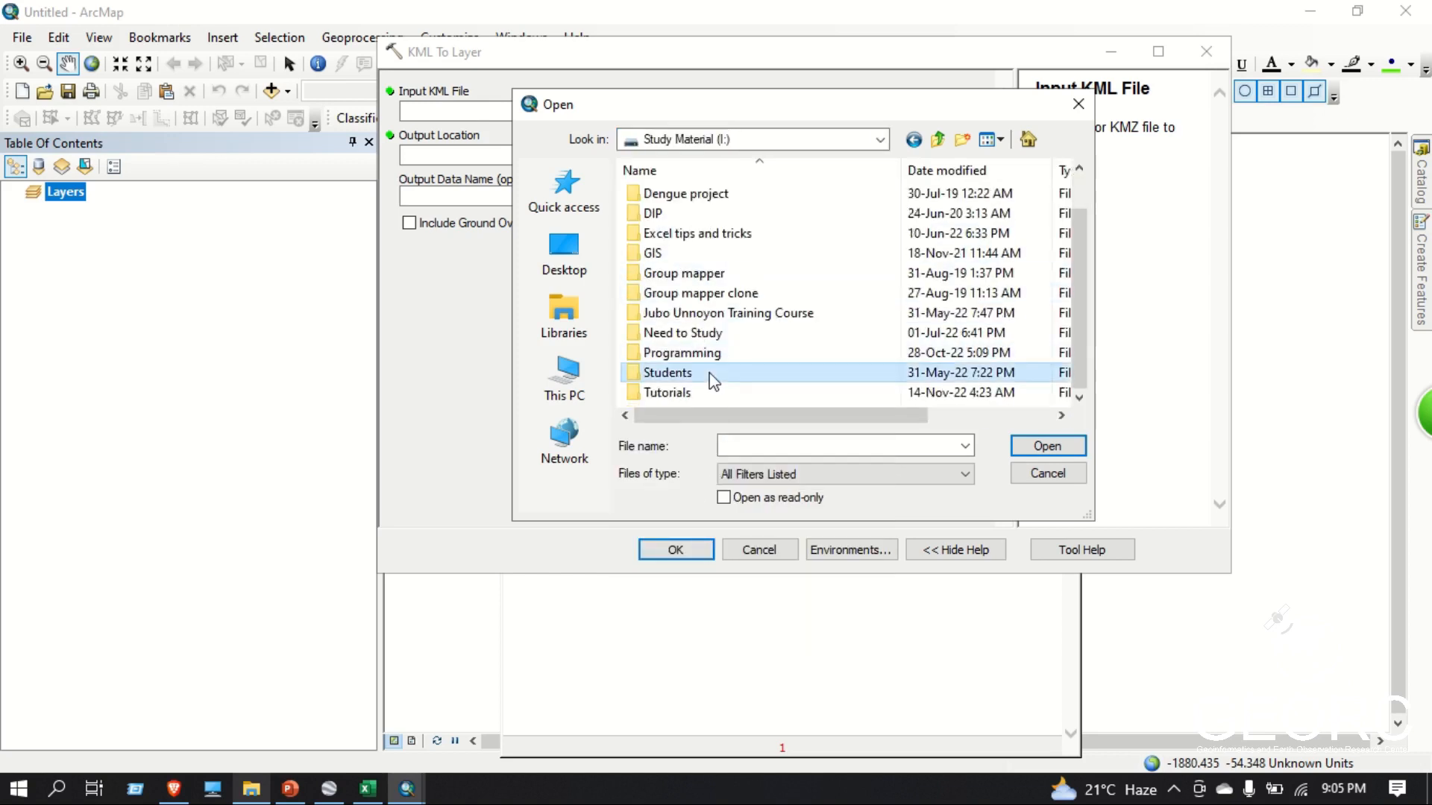
click(710, 375)
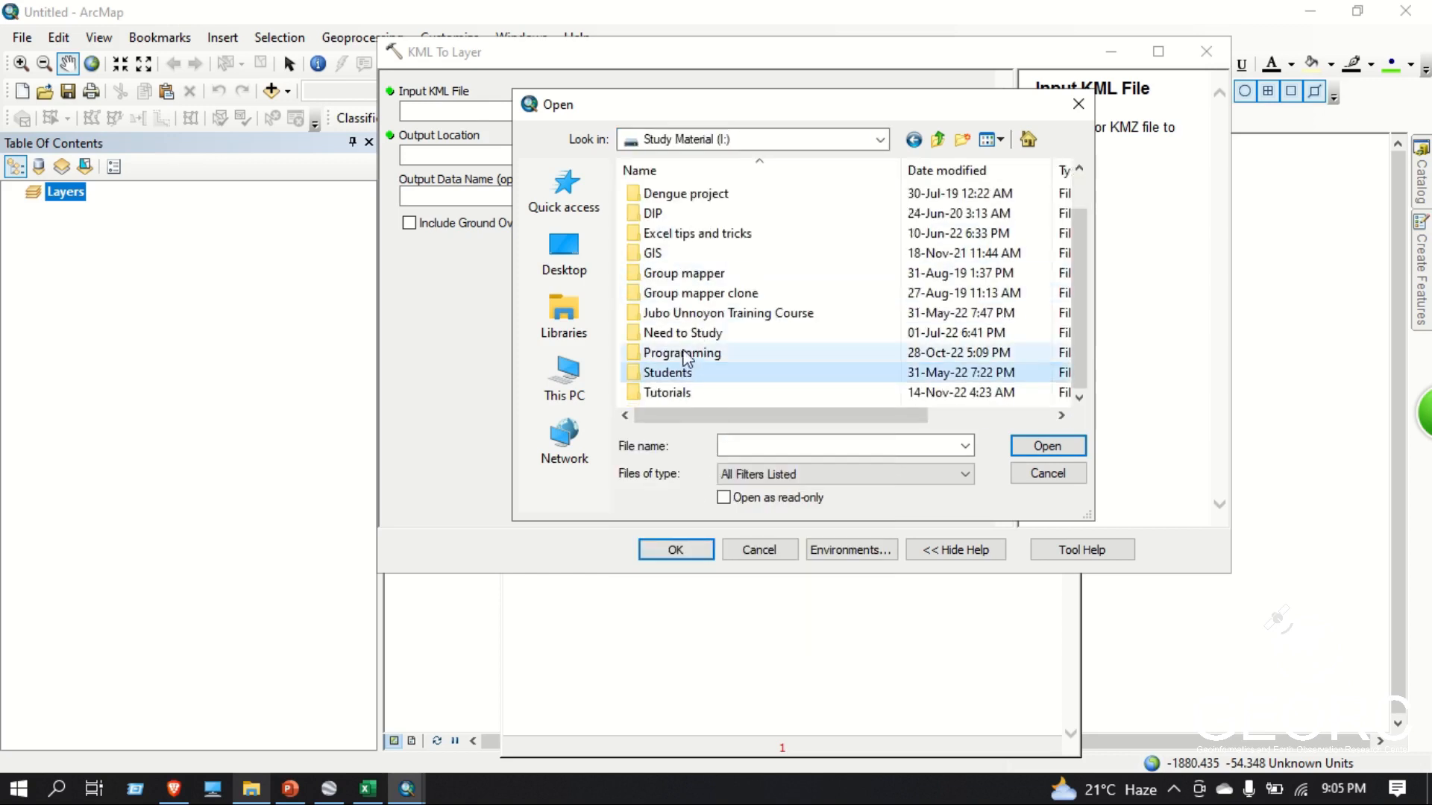
double_click(675, 391)
double_click(716, 276)
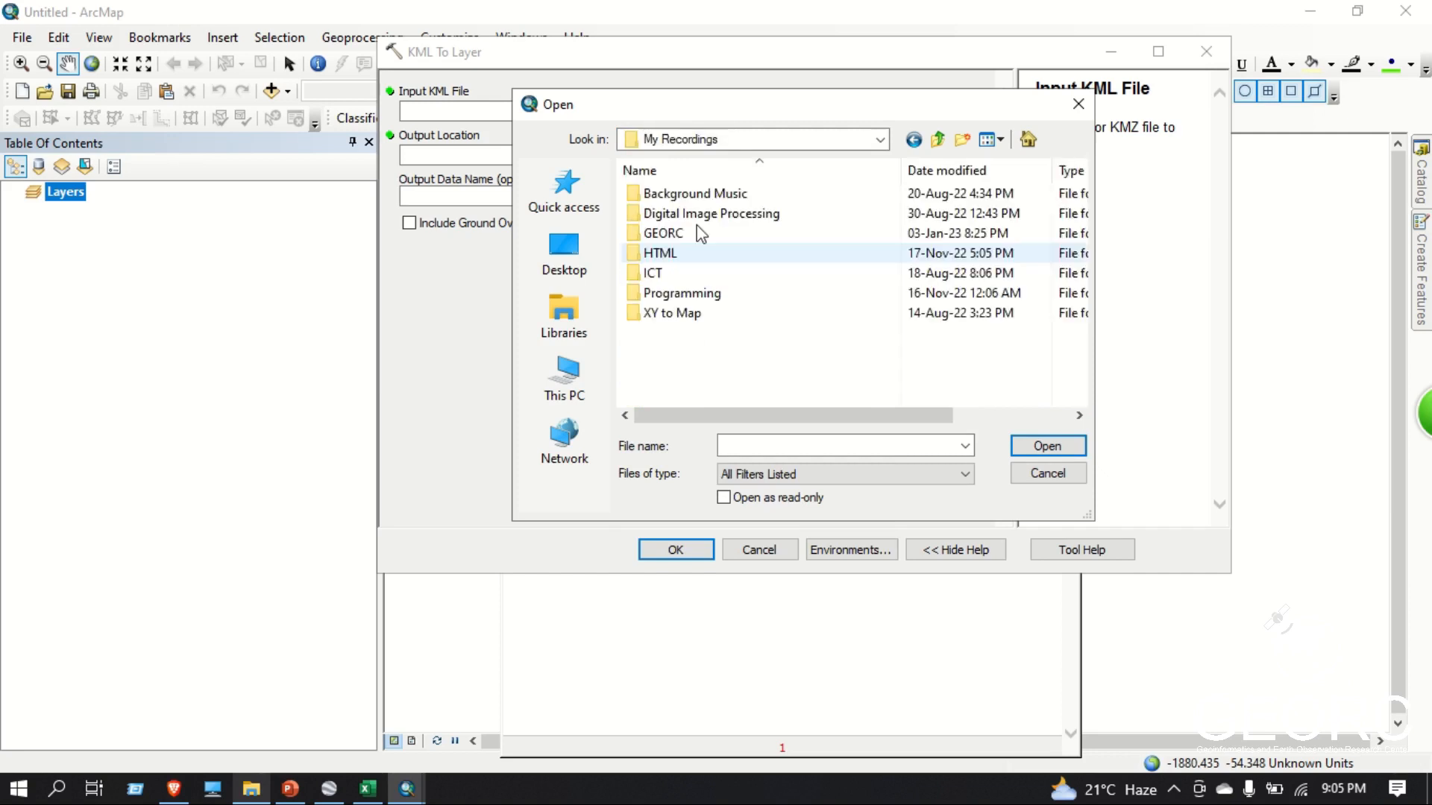
double_click(662, 234)
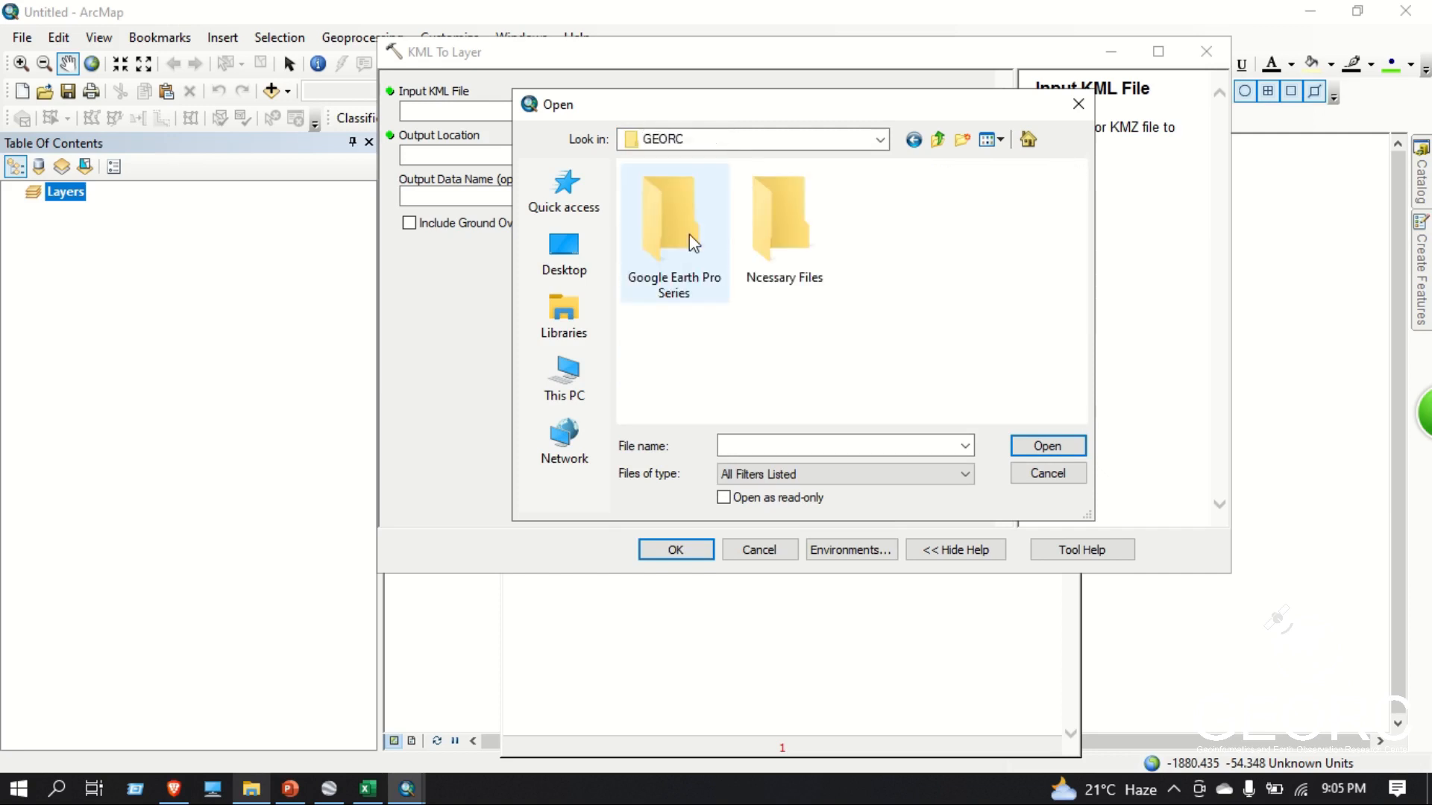
double_click(787, 256)
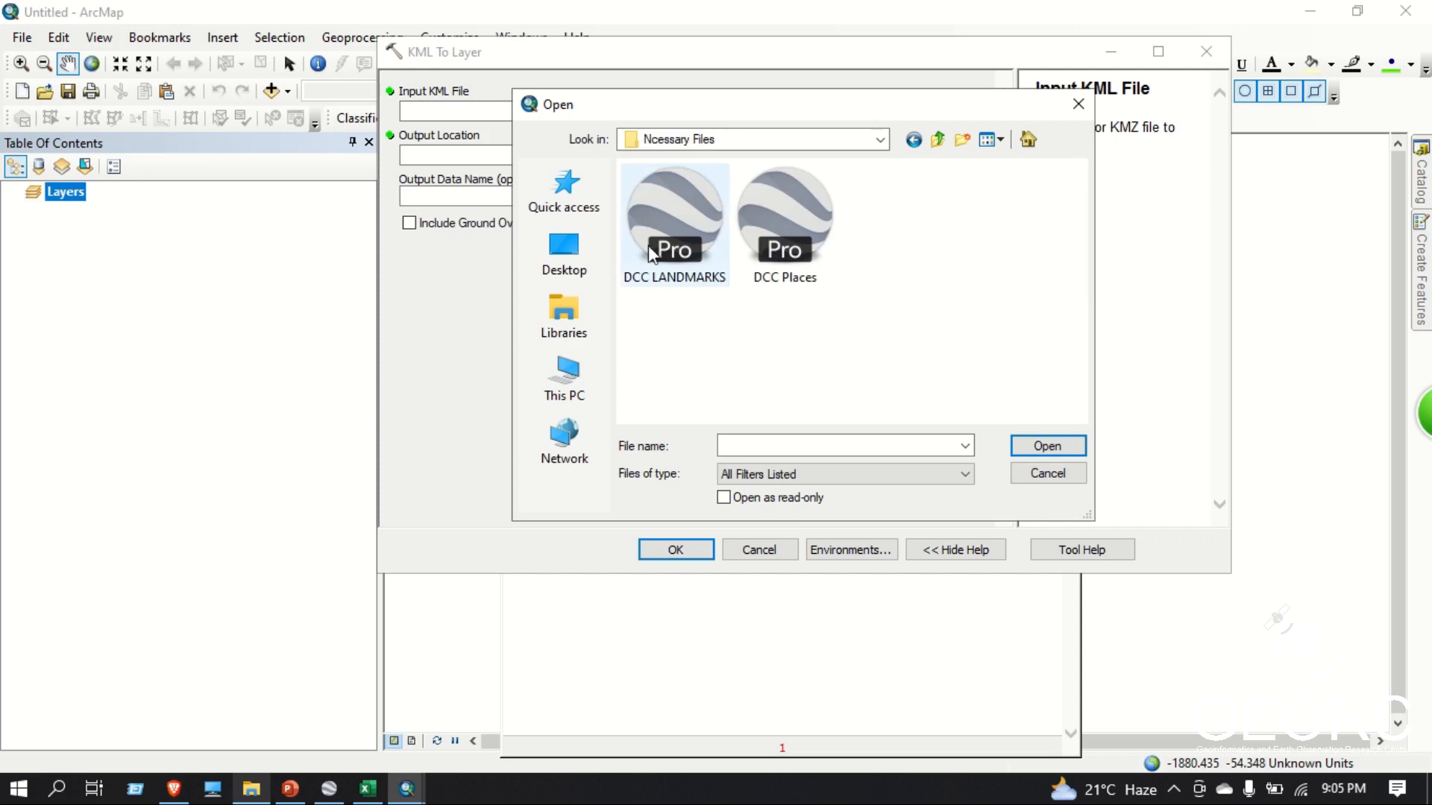
click(656, 246)
click(1043, 449)
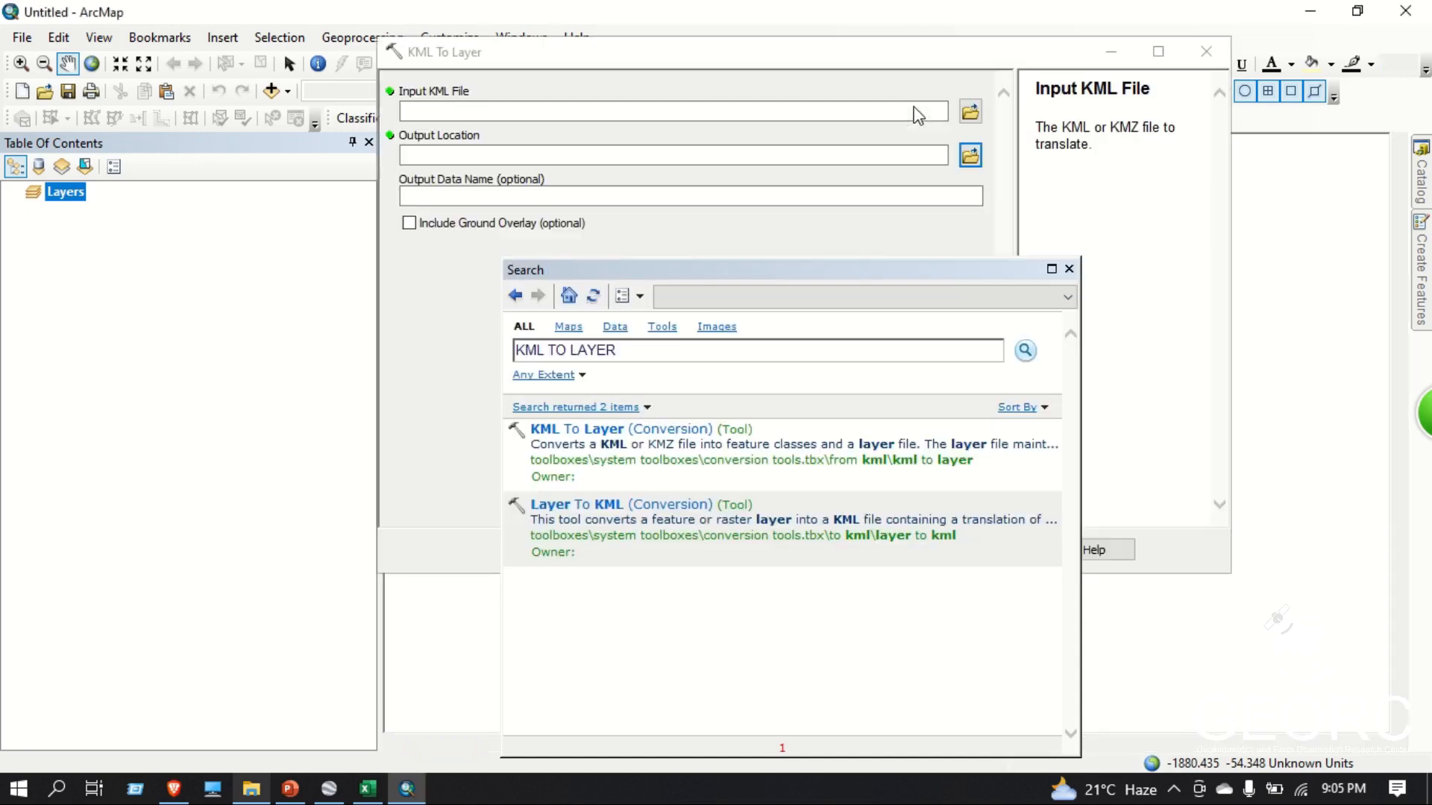
Close the Search window and run the KML To Layer conversion with the proposed output location and data name
click(1068, 269)
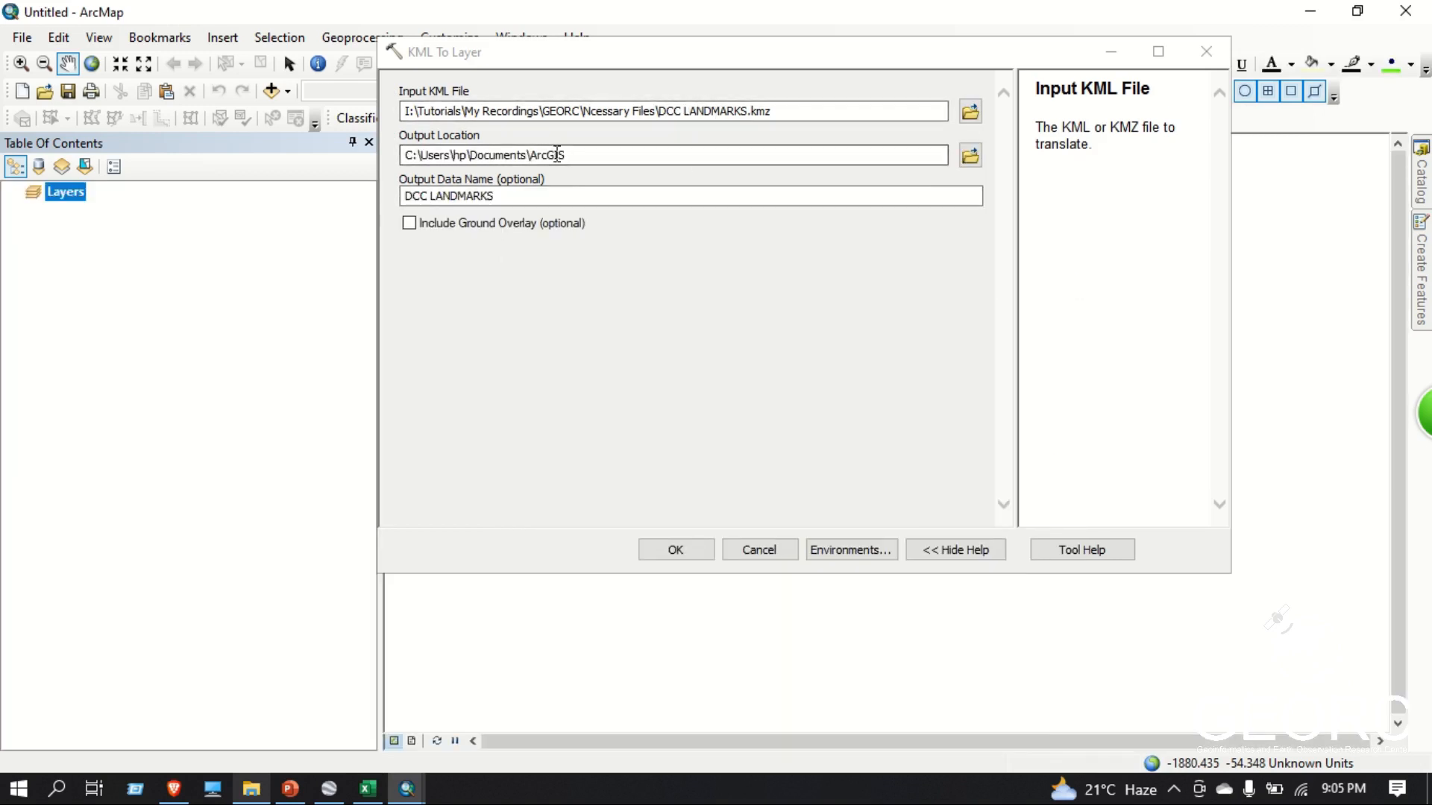
drag(435, 156, 622, 166)
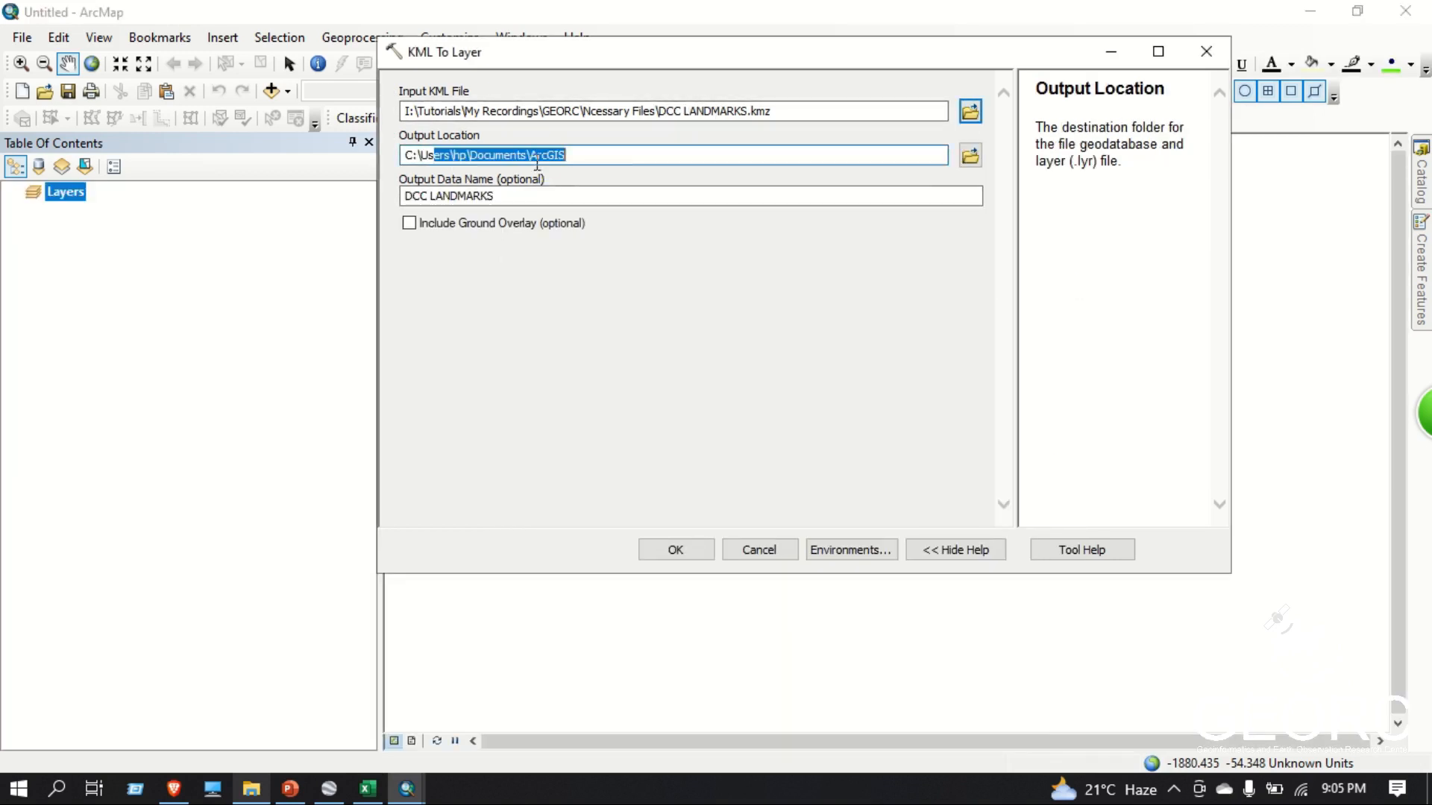
click(679, 549)
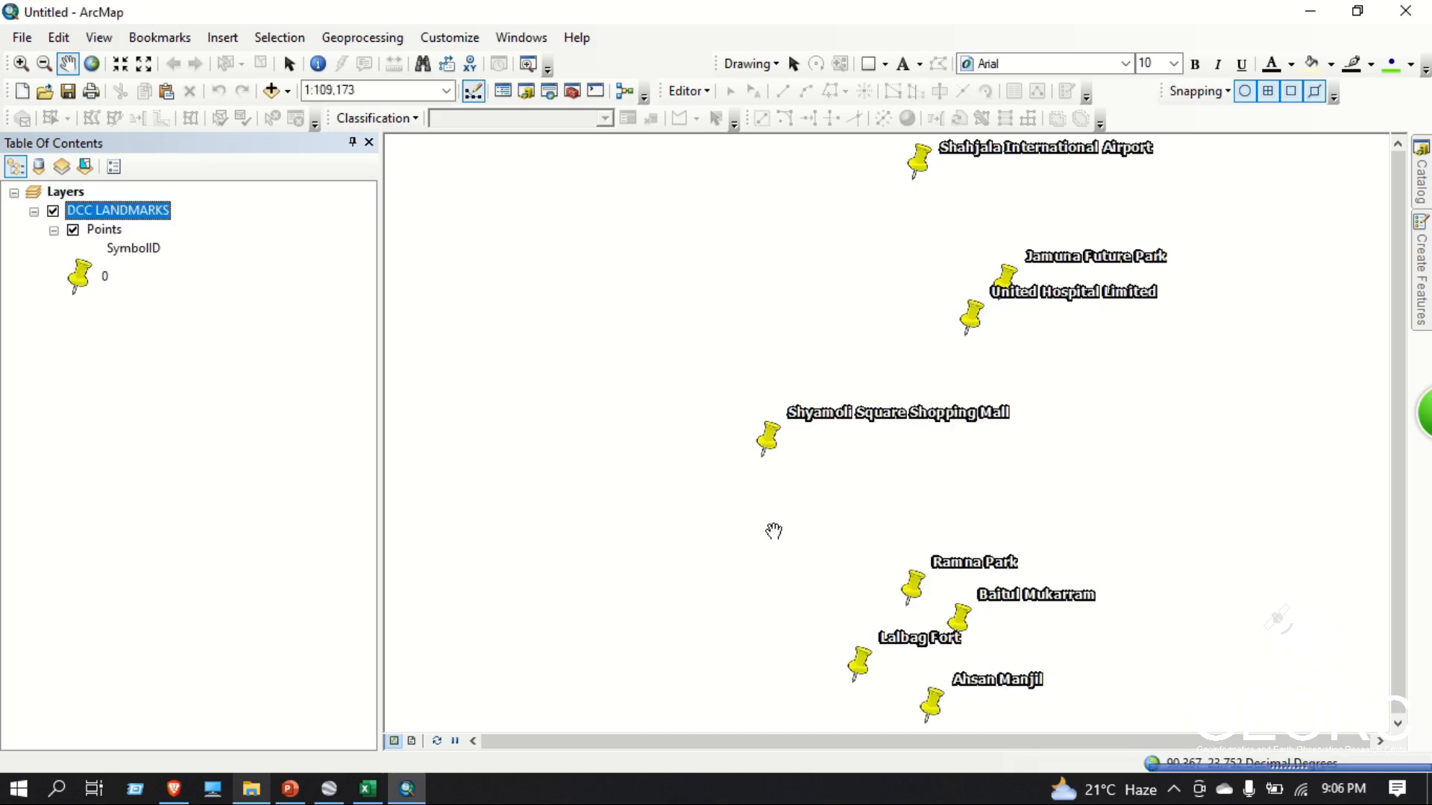
Start a data export of the Points layer under DCC LANDMARKS and open the browser for its output location
drag(1026, 529, 855, 491)
scroll(880, 487, up, 1)
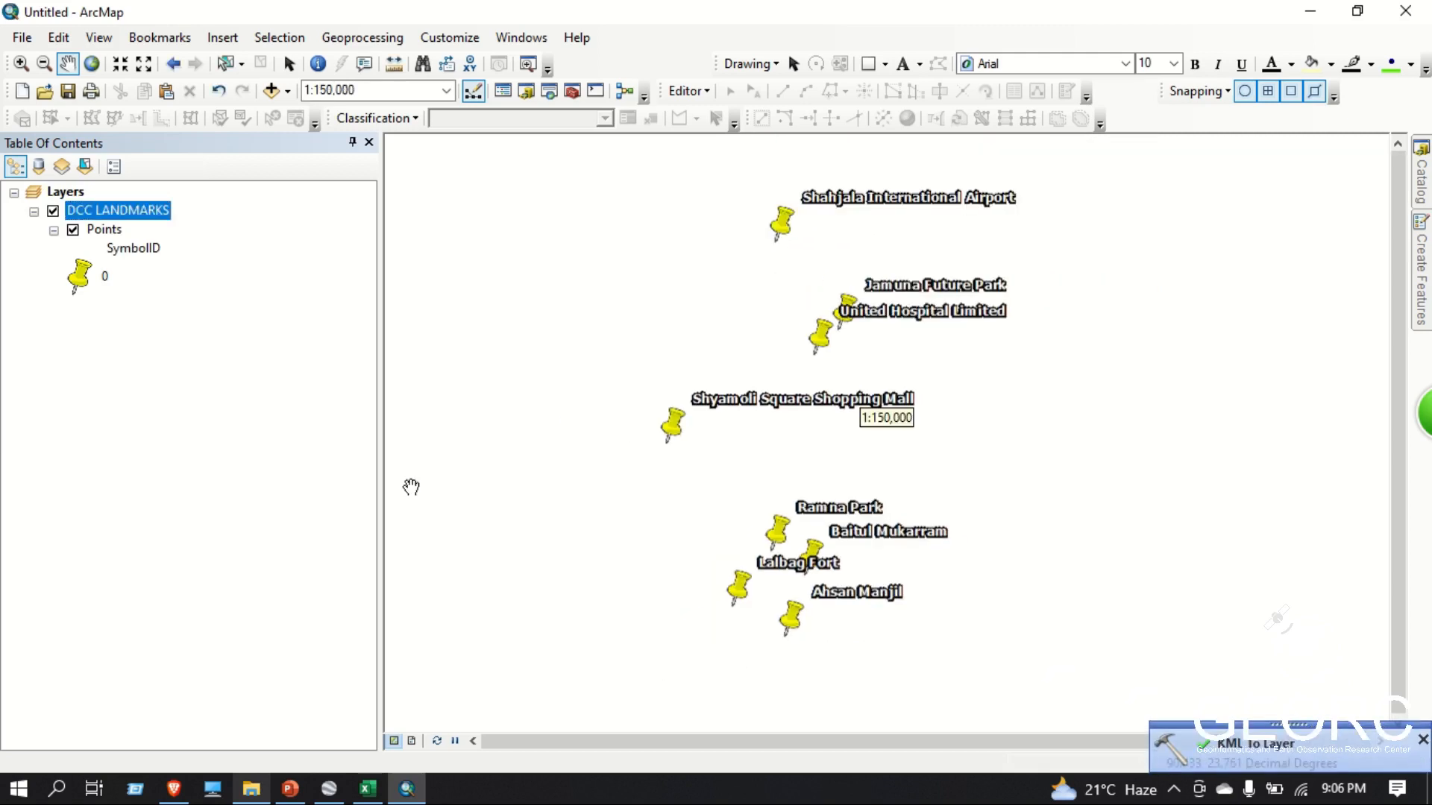
click(97, 231)
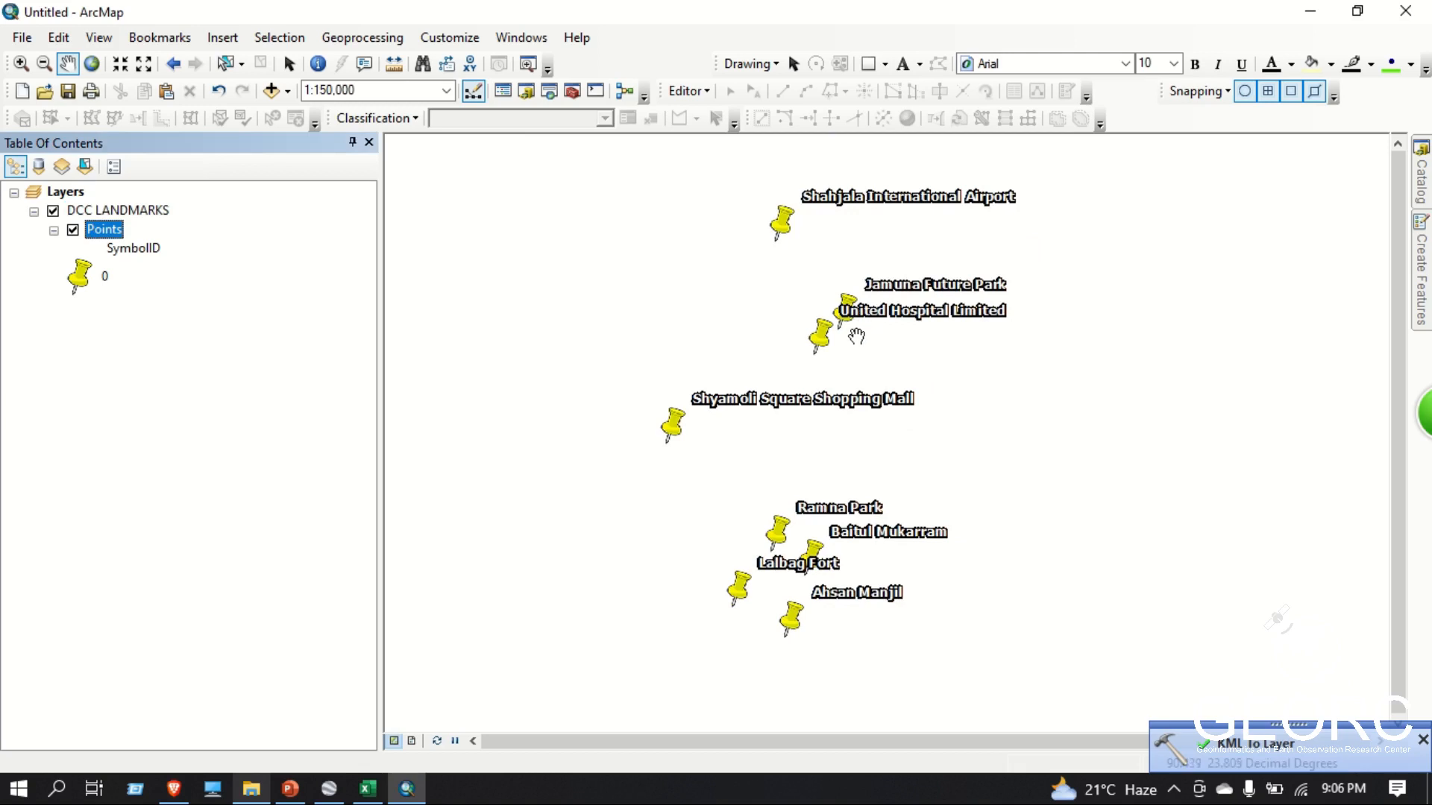
drag(798, 323, 783, 313)
right_click(105, 233)
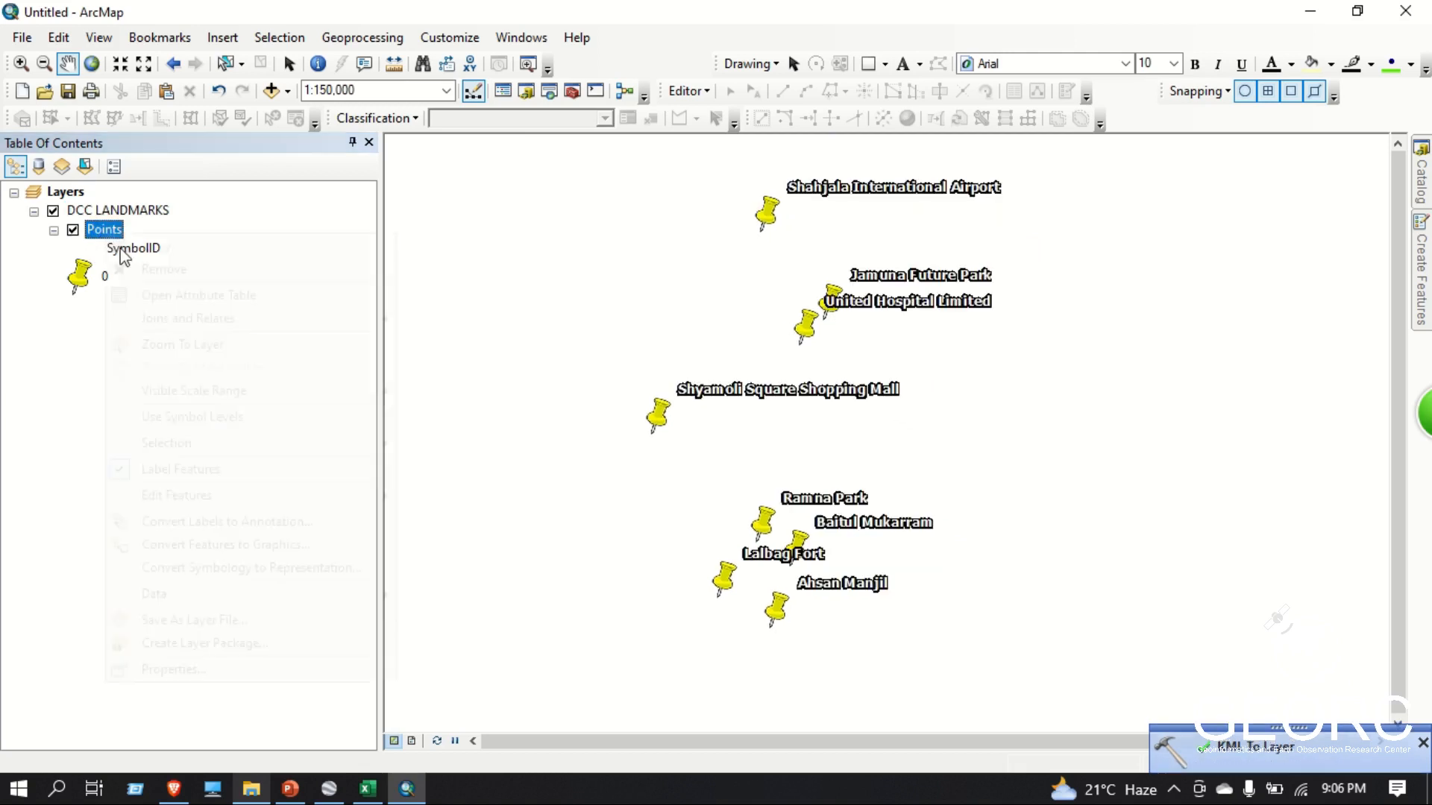
click(80, 242)
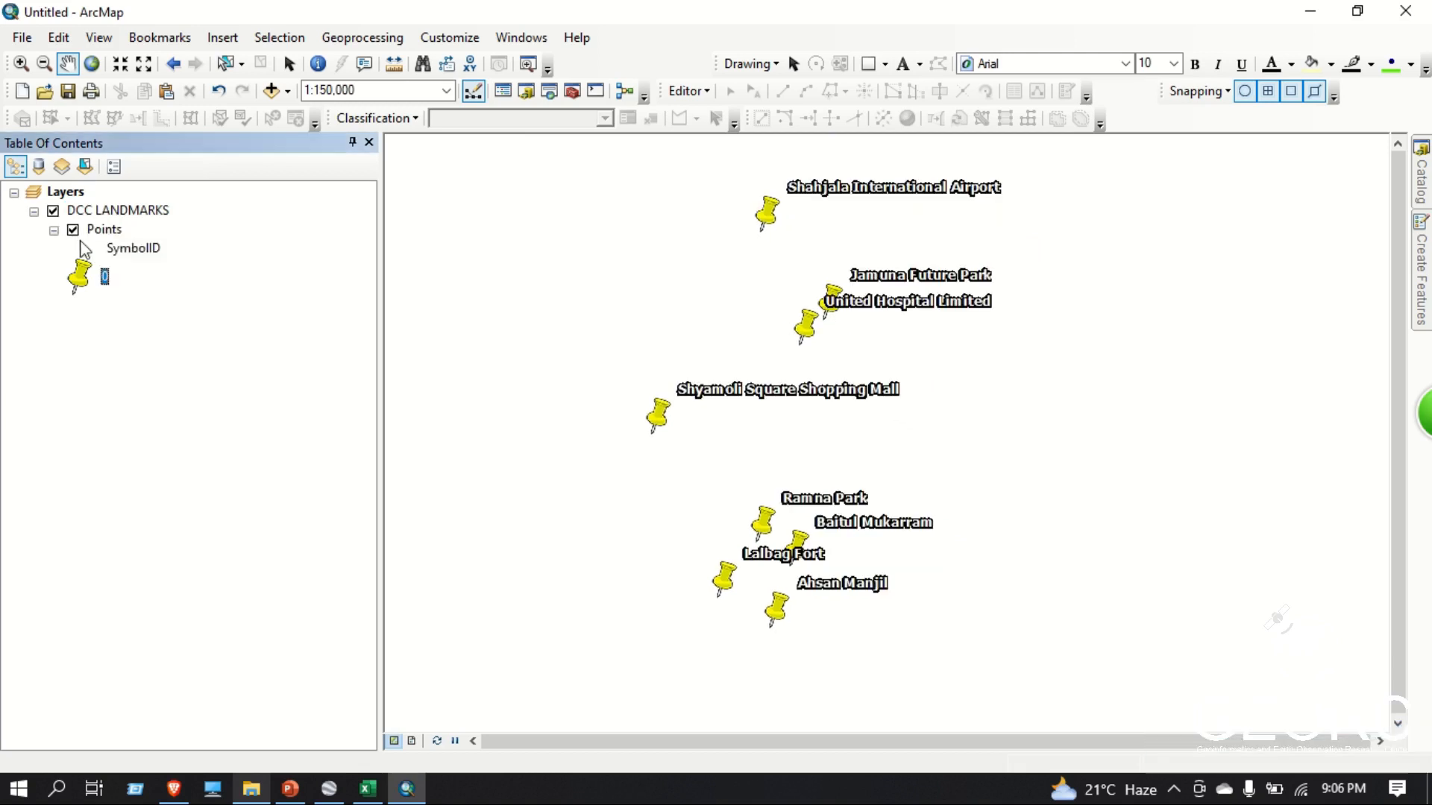
right_click(97, 233)
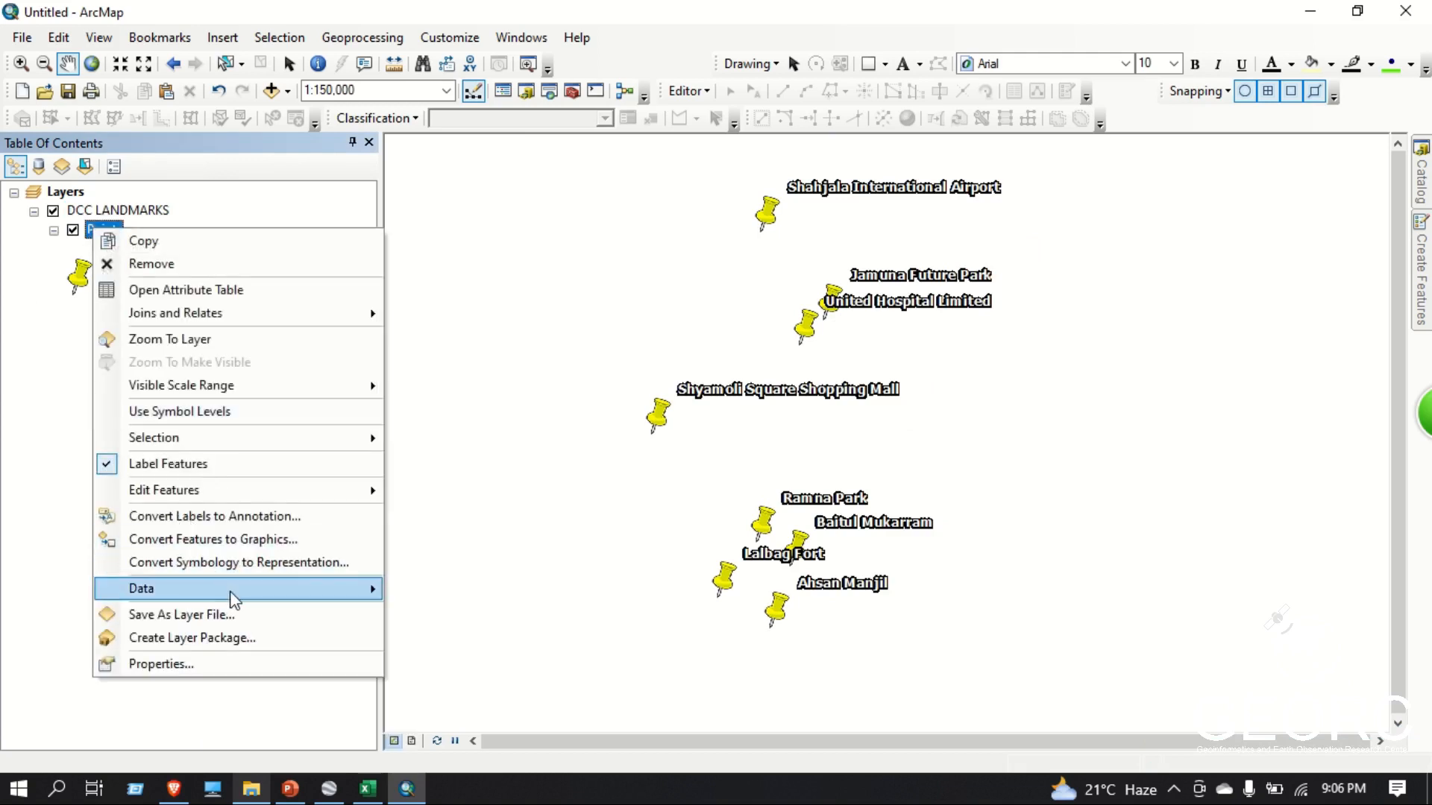
mouse_move(273, 591)
click(449, 611)
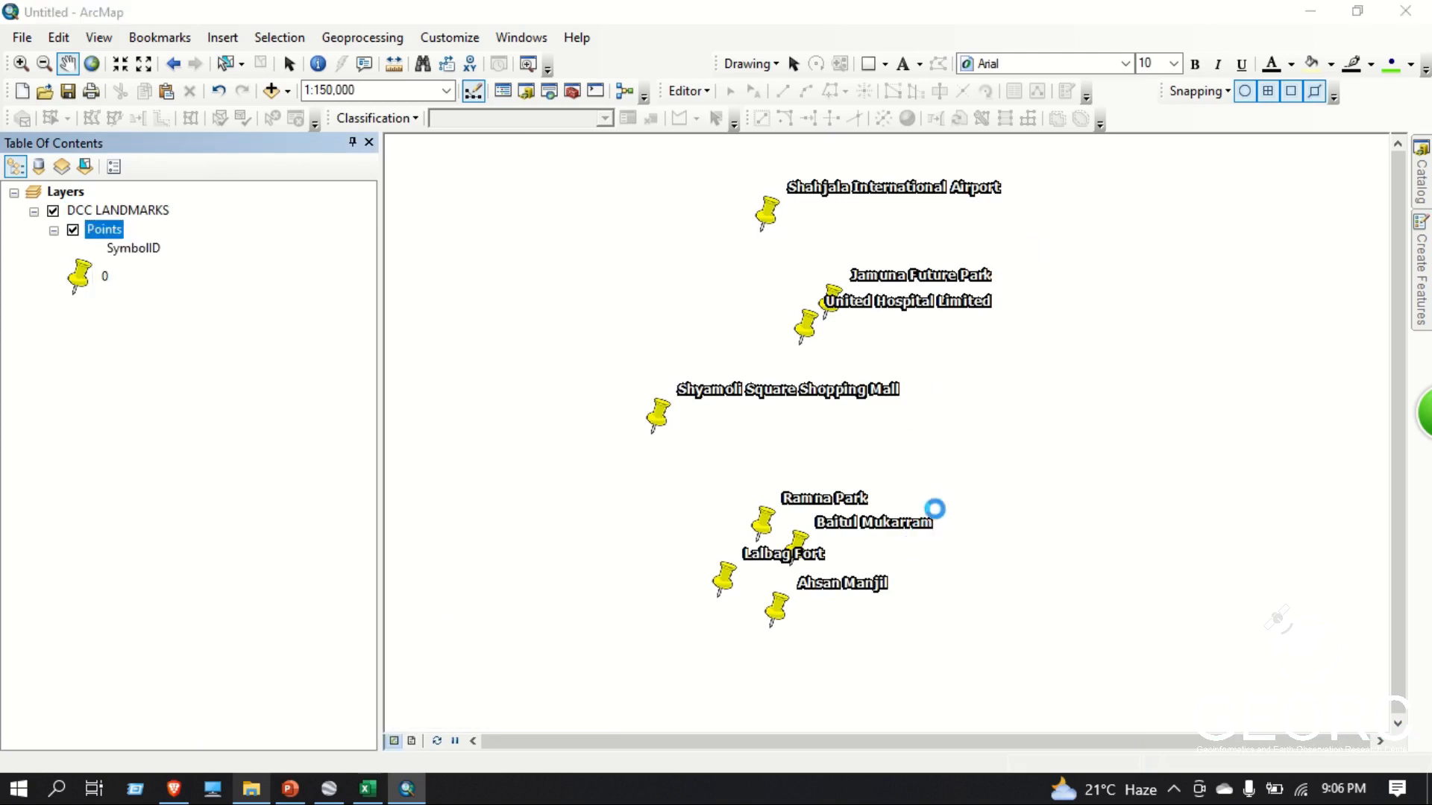
click(894, 433)
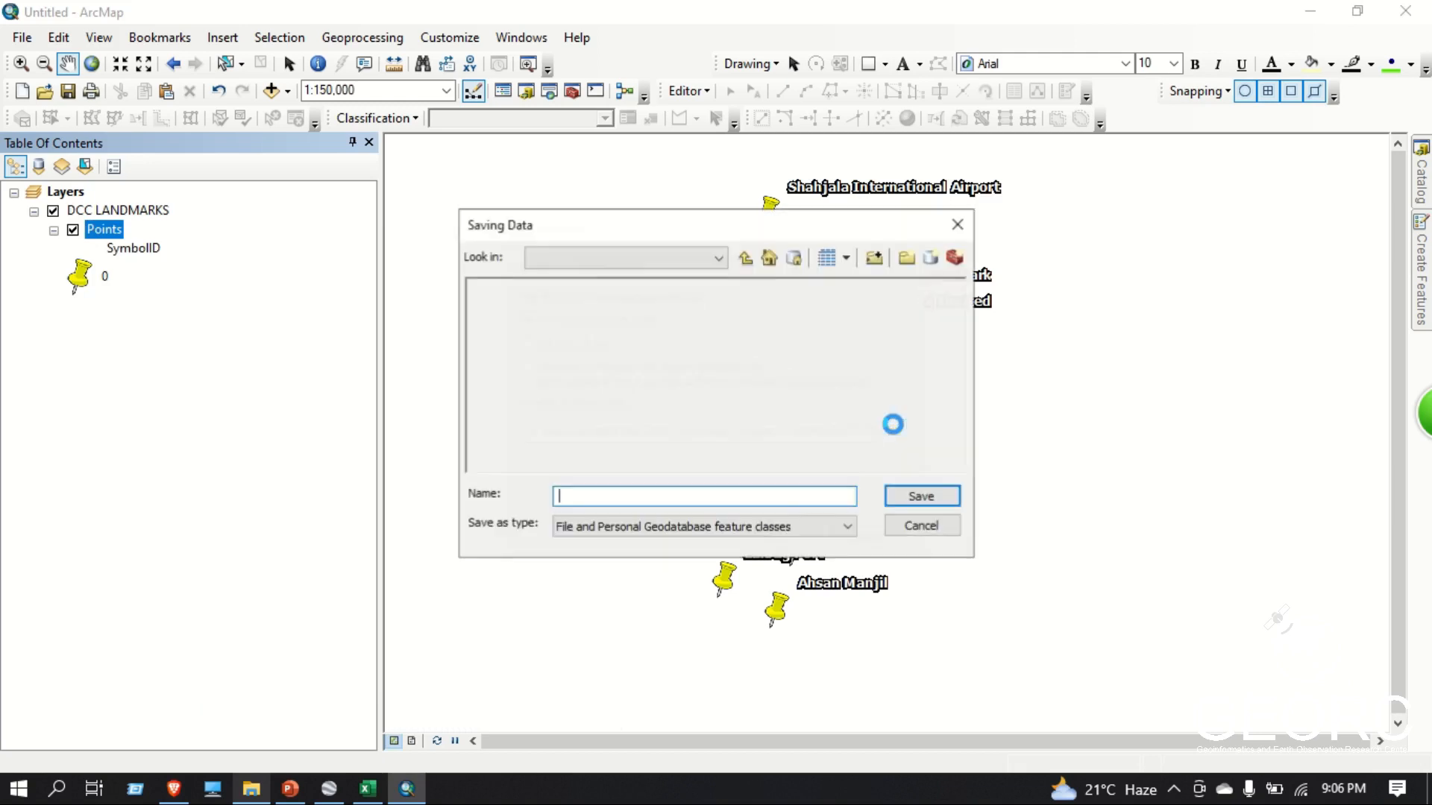
Go to the D:\ folder connection and create a folder there named "dcc landmarks shapfile"
click(678, 267)
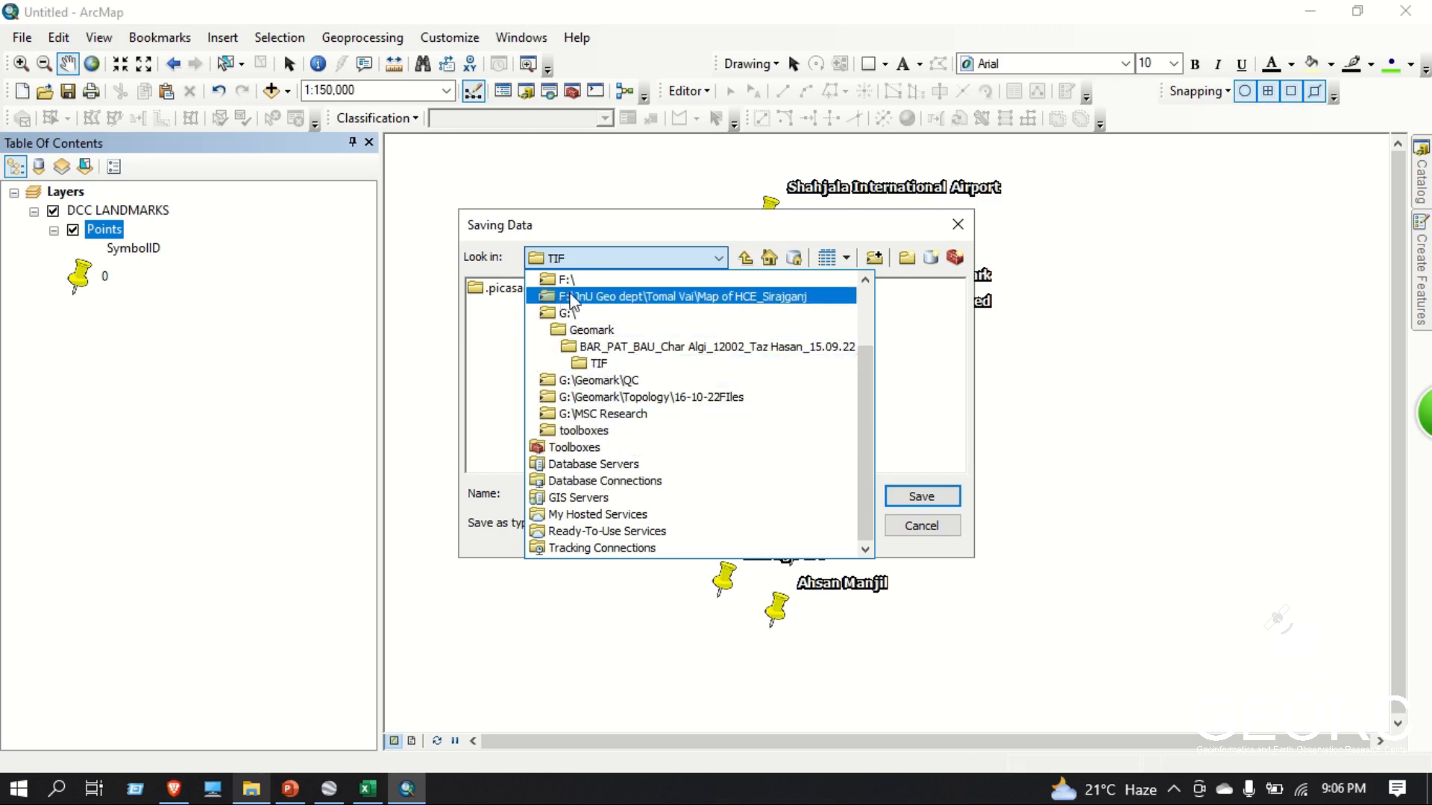
scroll(572, 300, up, 2)
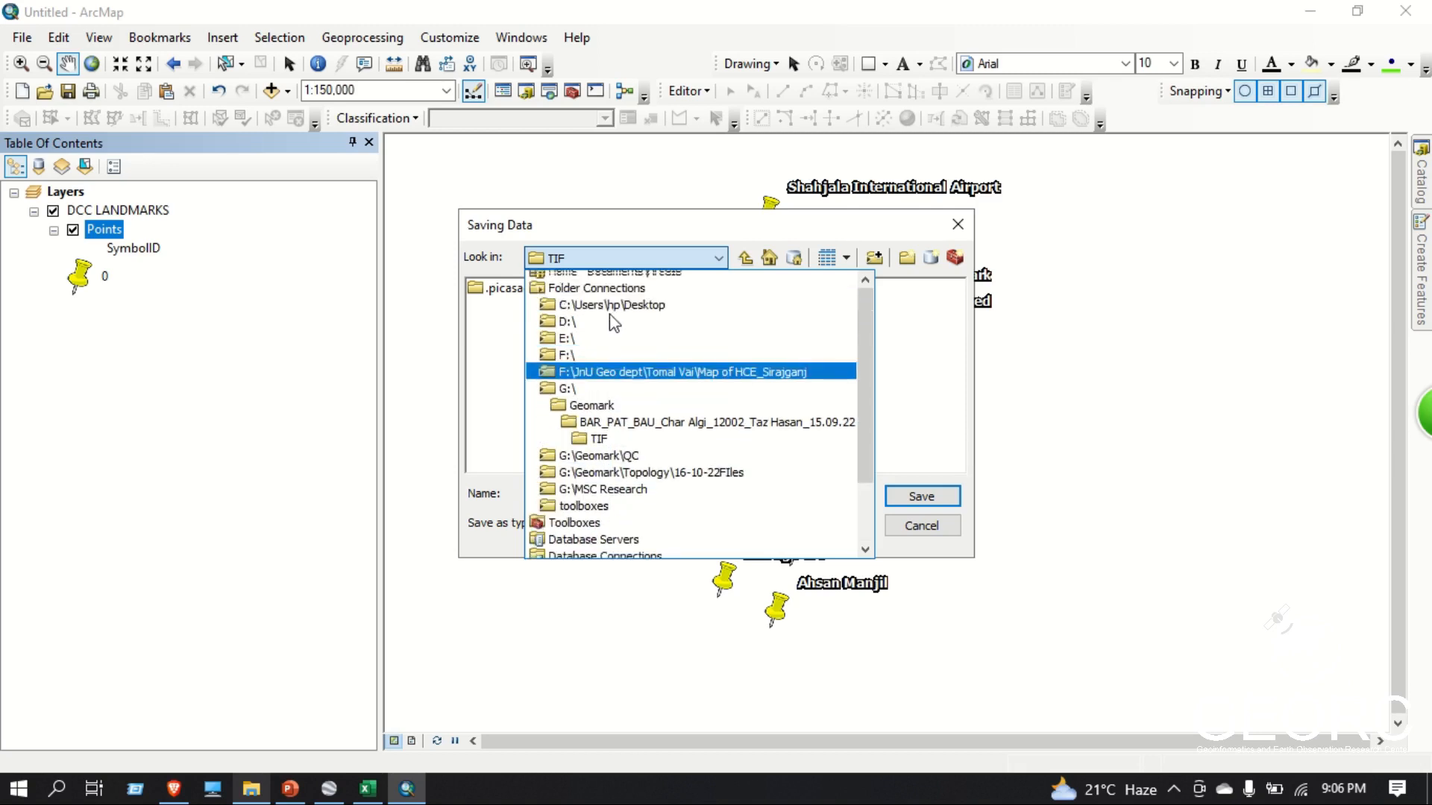
click(537, 296)
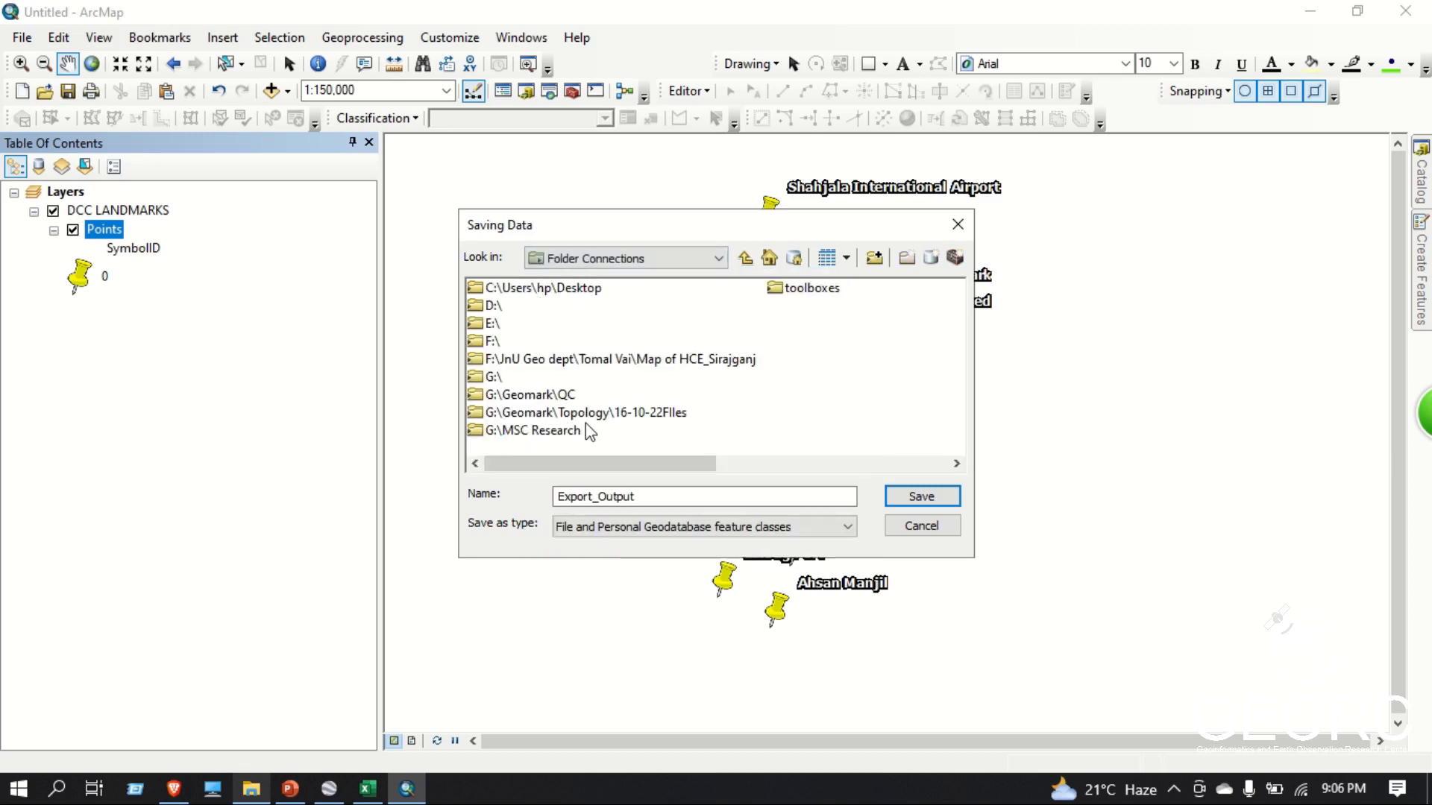
click(837, 290)
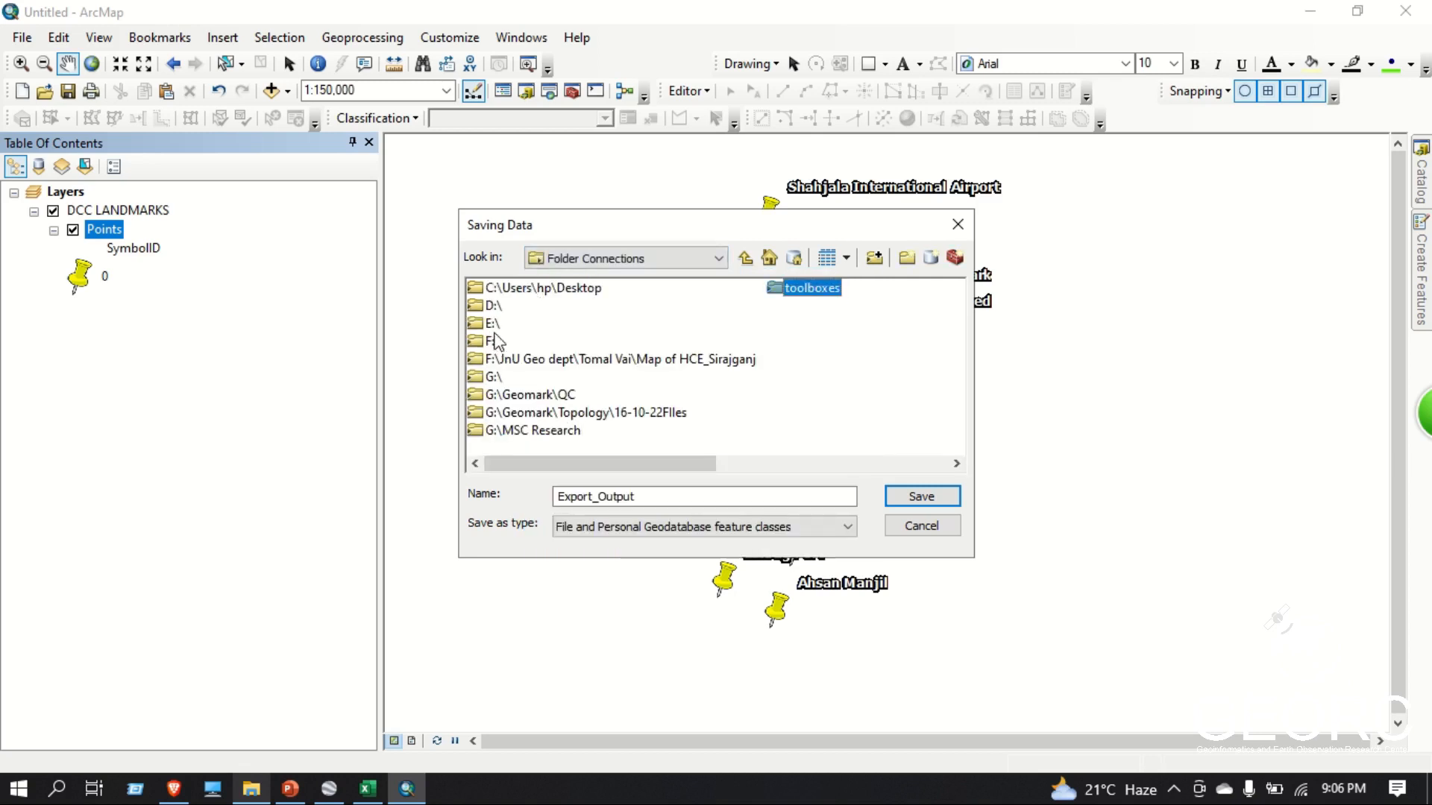
double_click(493, 306)
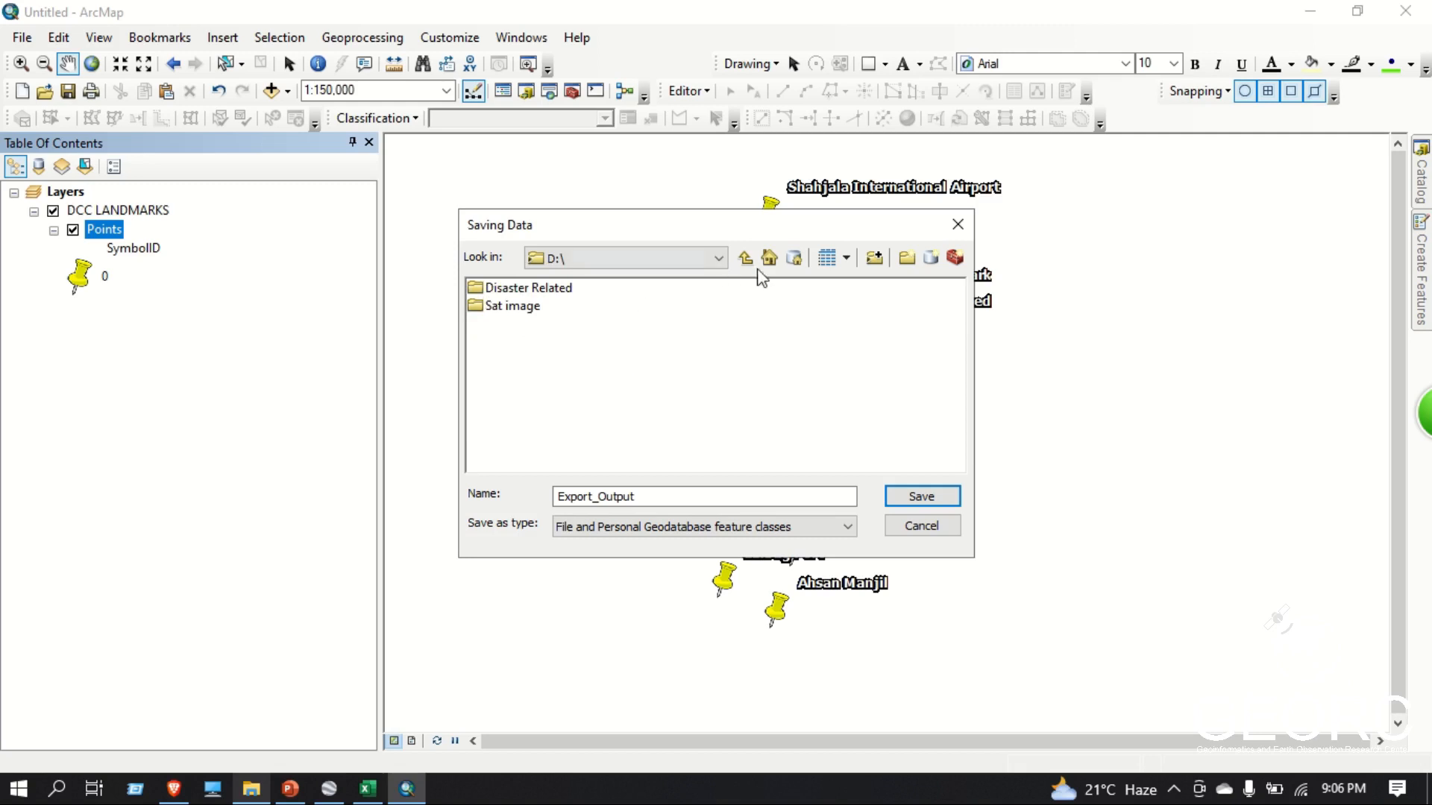
click(905, 258)
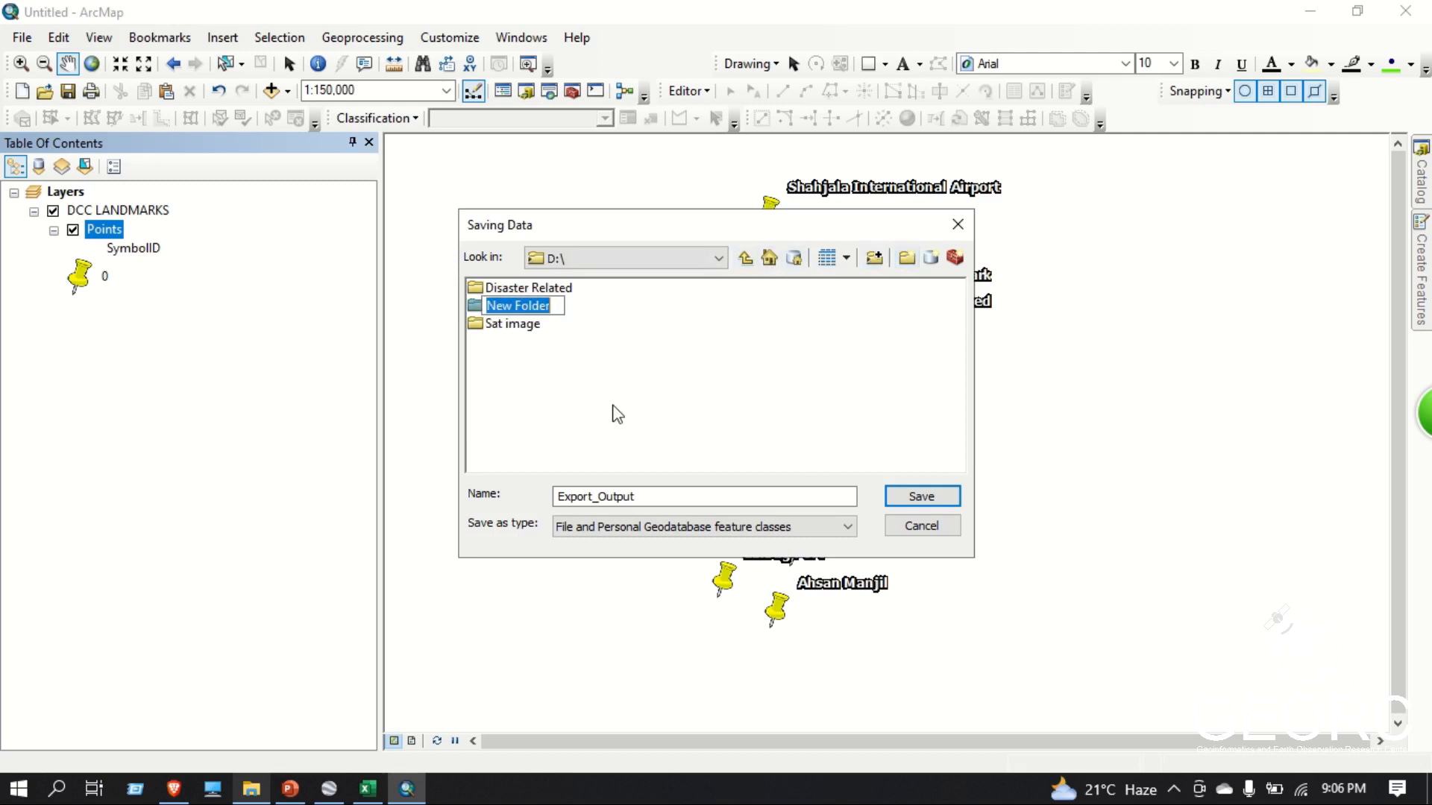
text(dcc la)
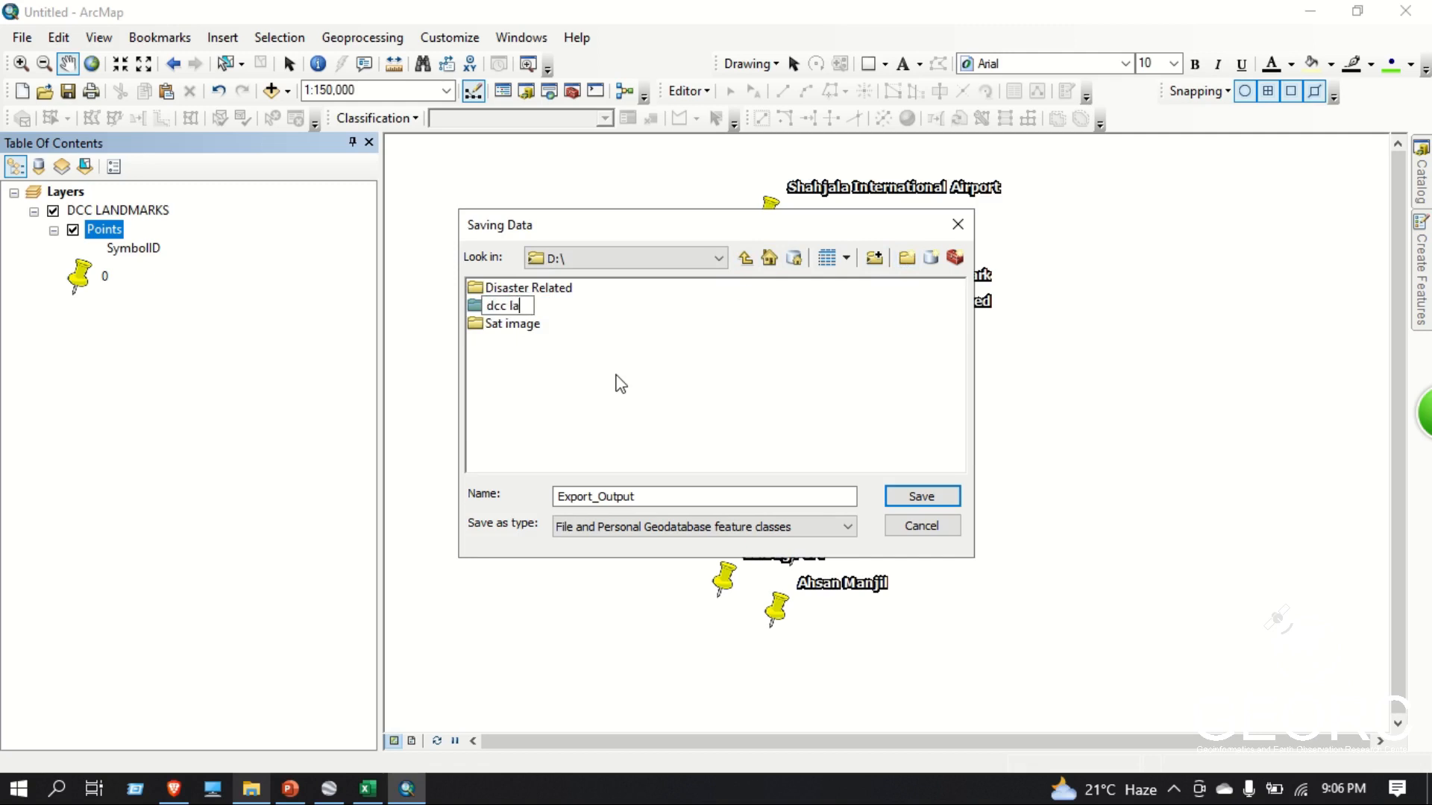
text(ndmarks shapfile)
key(Return)
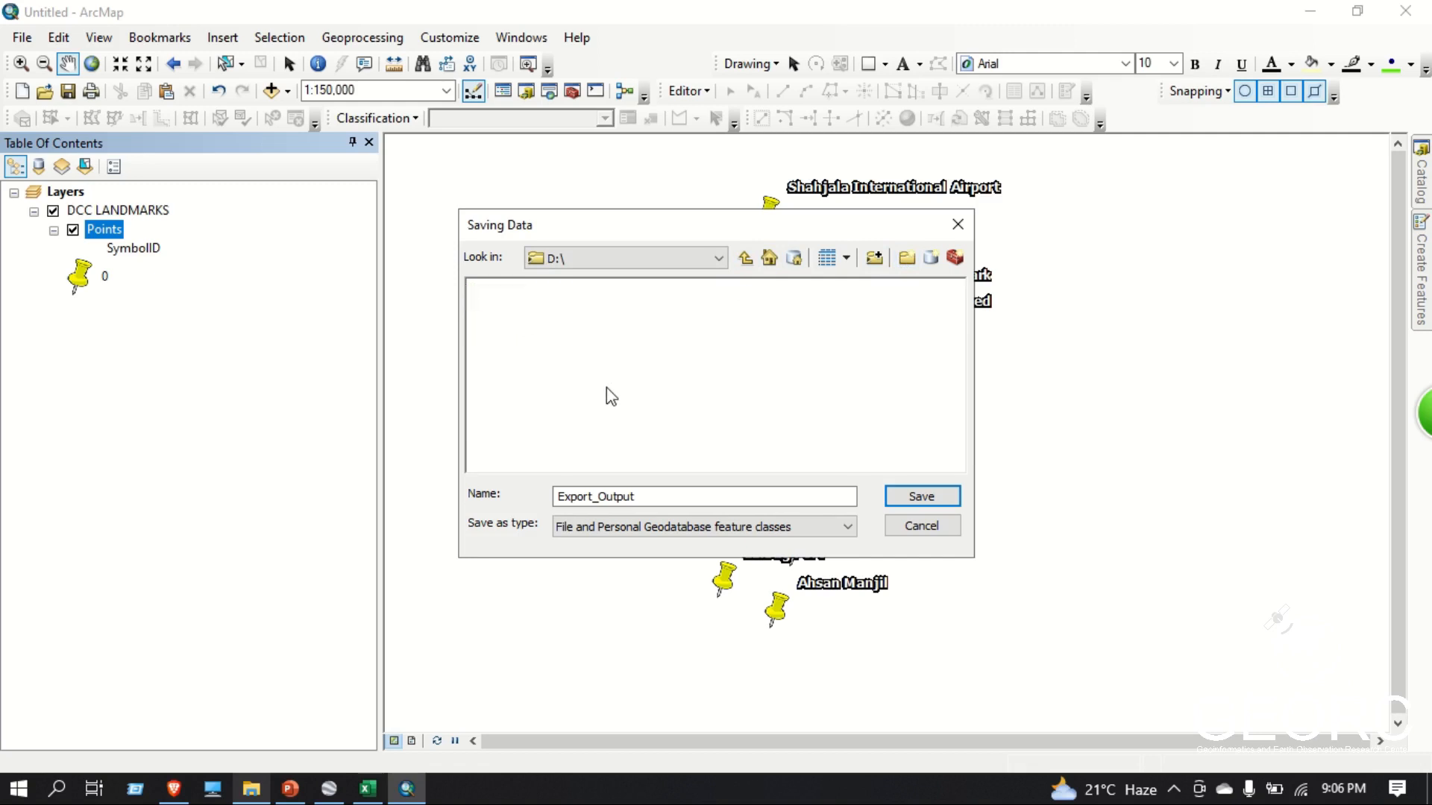
Open the dcc landmarks shapfile folder on D:\ as the save location and name the export "dcc landmarks shapfile"
click(745, 258)
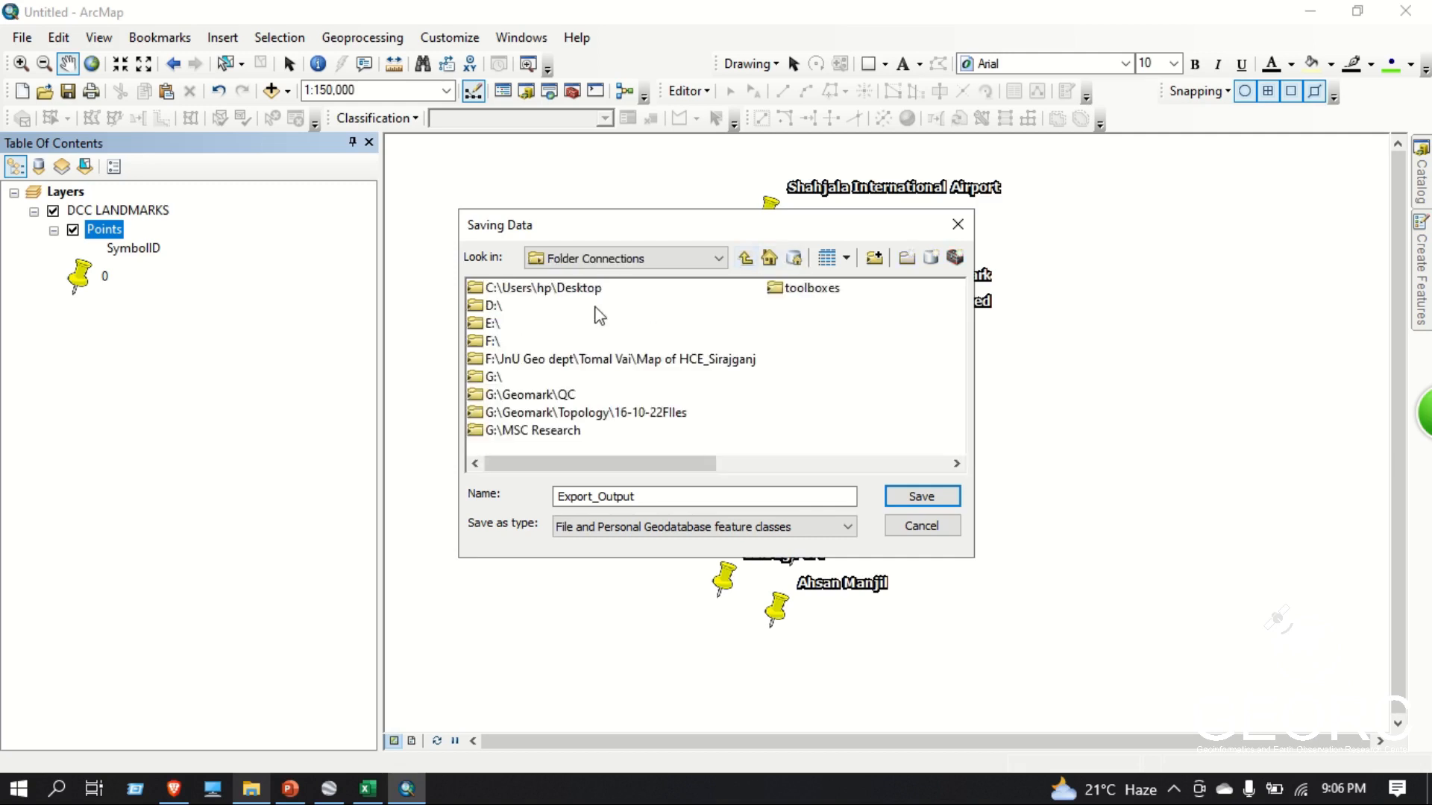
double_click(492, 305)
double_click(544, 288)
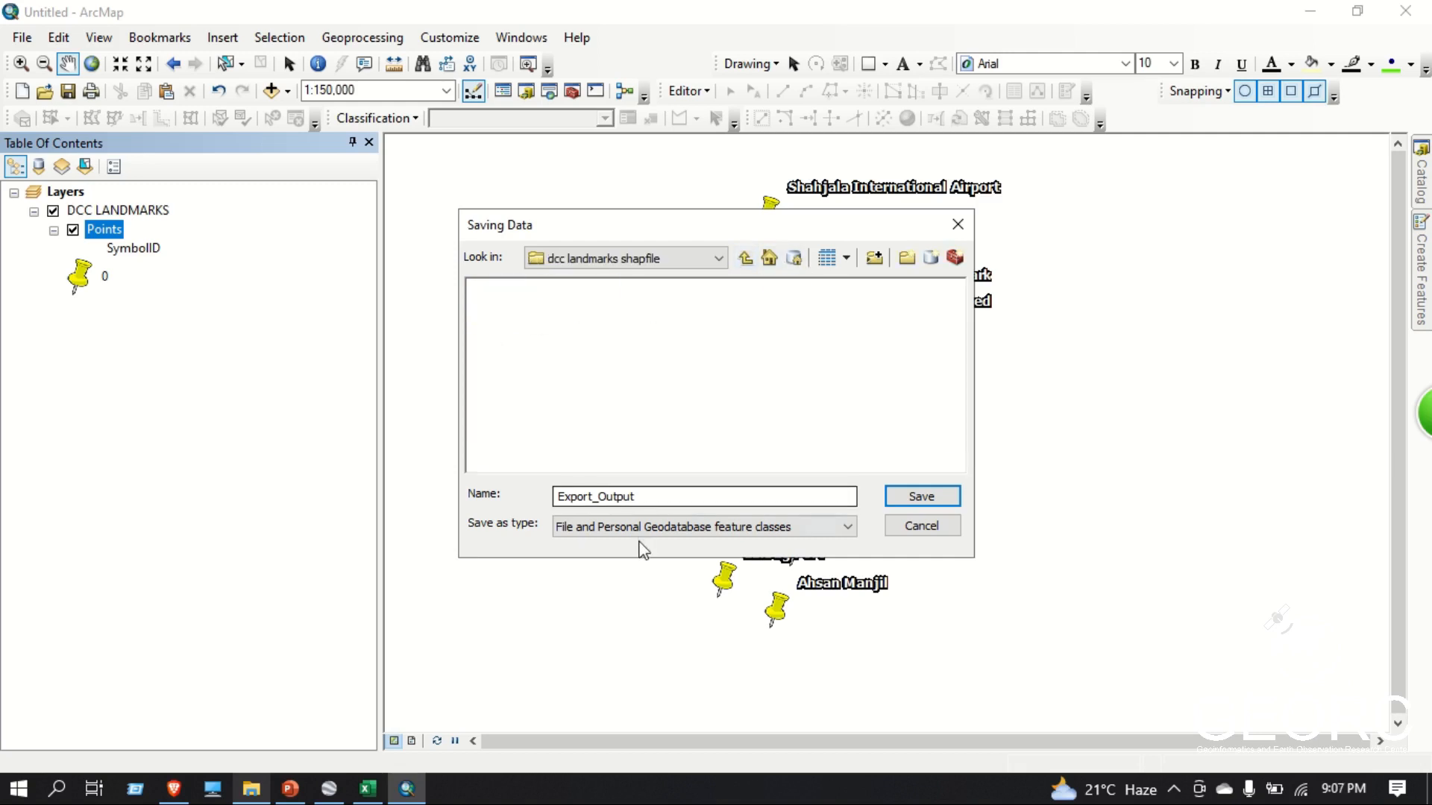
double_click(616, 497)
text(dcc landmarks shapfile)
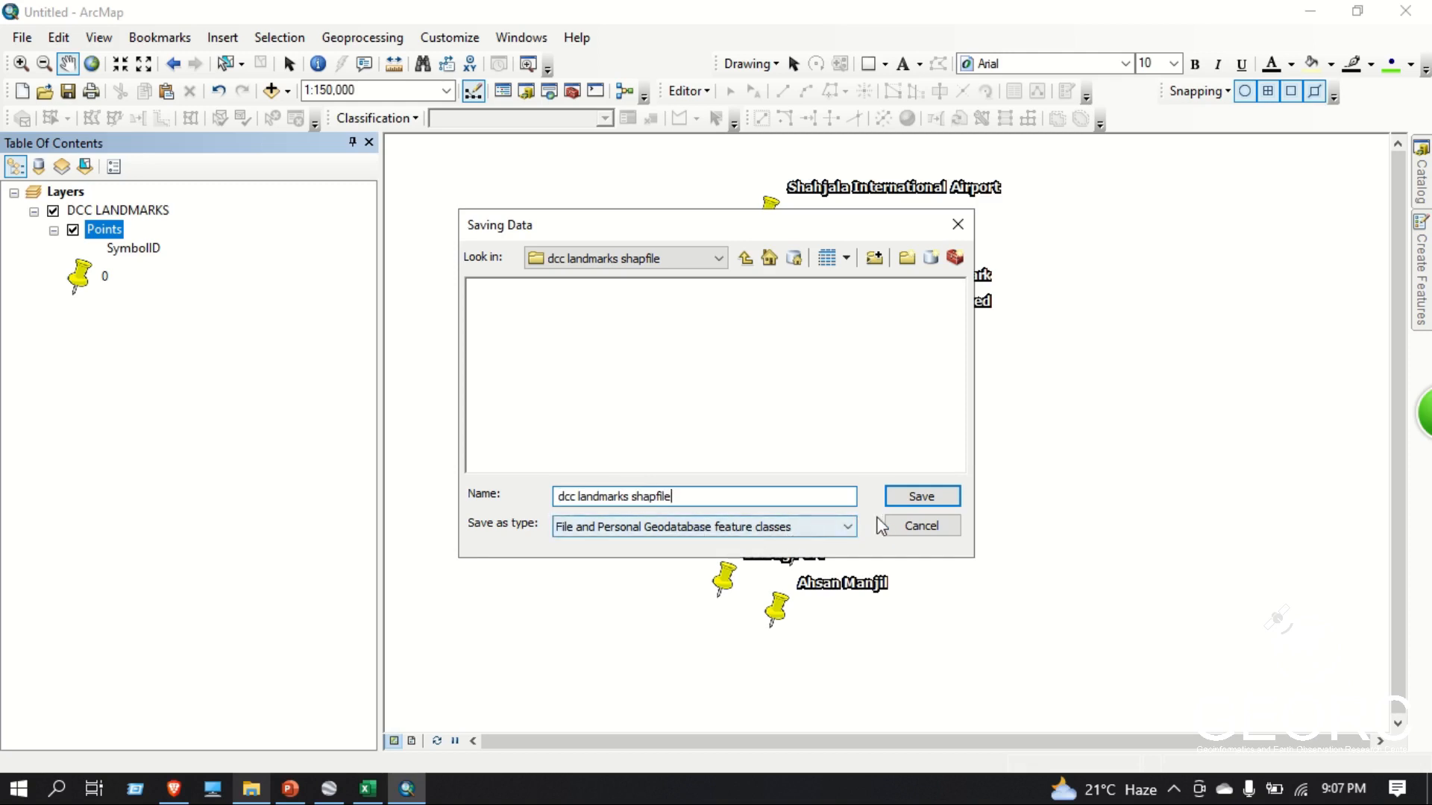
Export the points with the Shapefile type, adding the result to the map as a layer, and hide the DCC LANDMARKS layer
click(792, 526)
click(634, 559)
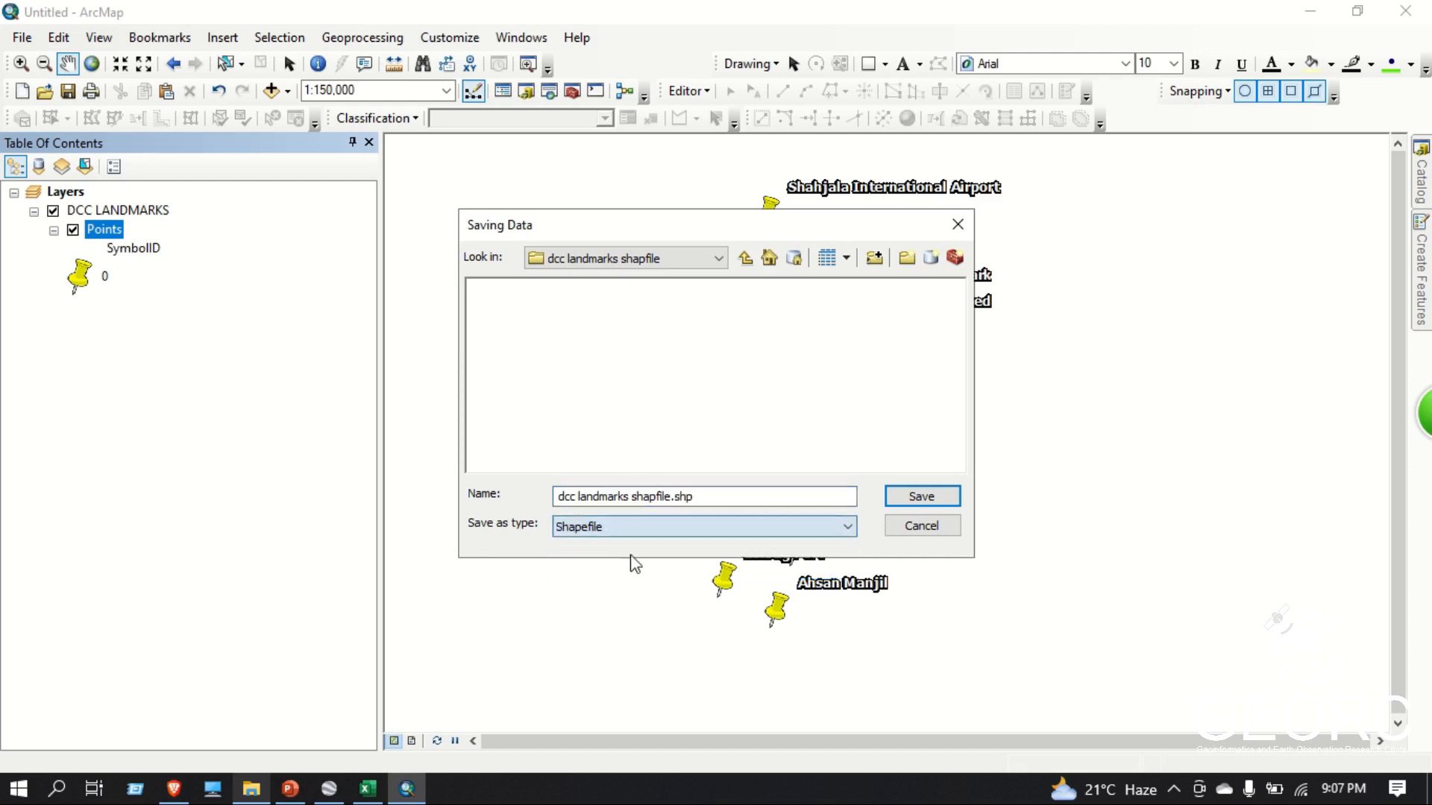
click(922, 499)
click(770, 536)
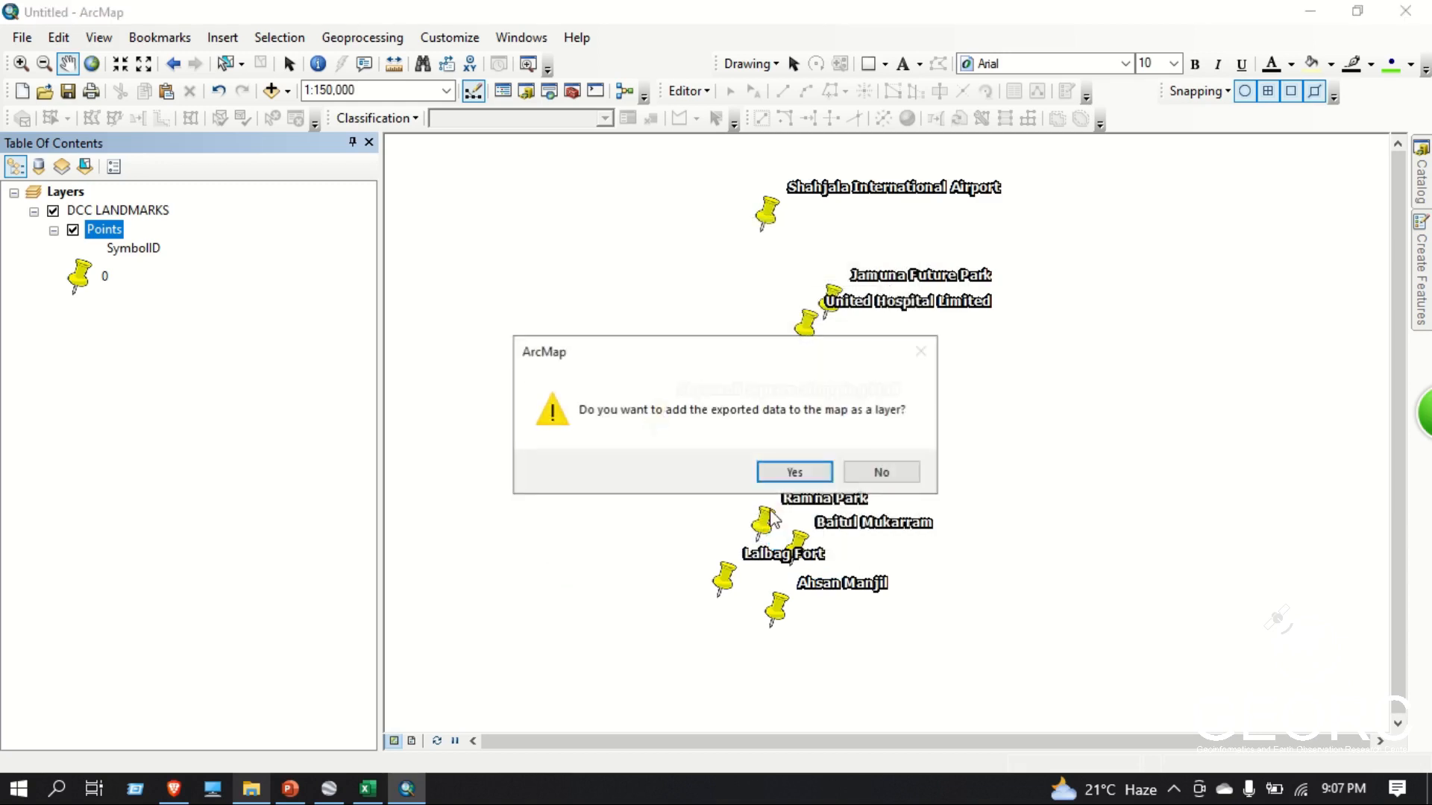
click(815, 480)
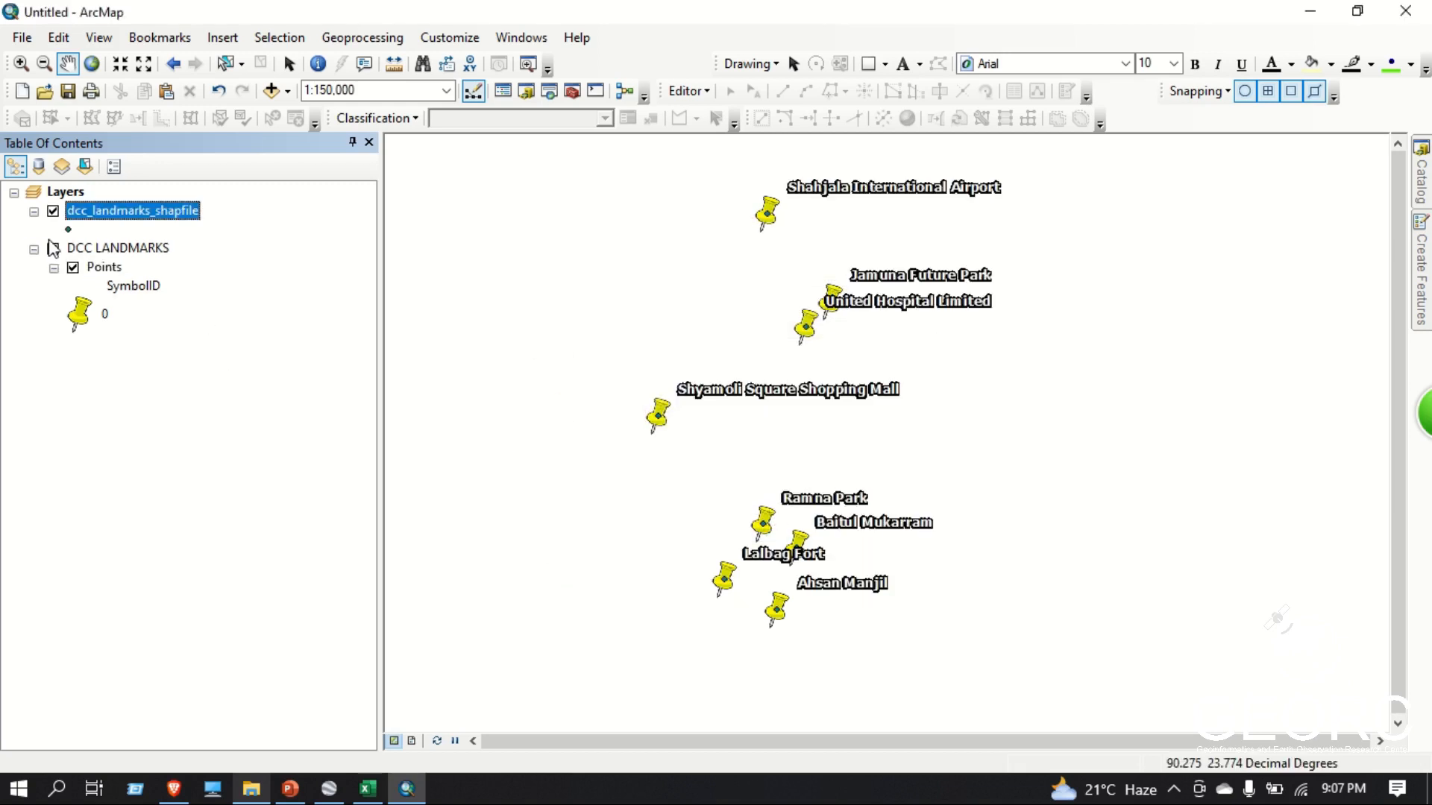
click(53, 248)
Open the dcc_landmarks_shapfile attribute table and go through the landmark entries in its Name column
right_click(124, 215)
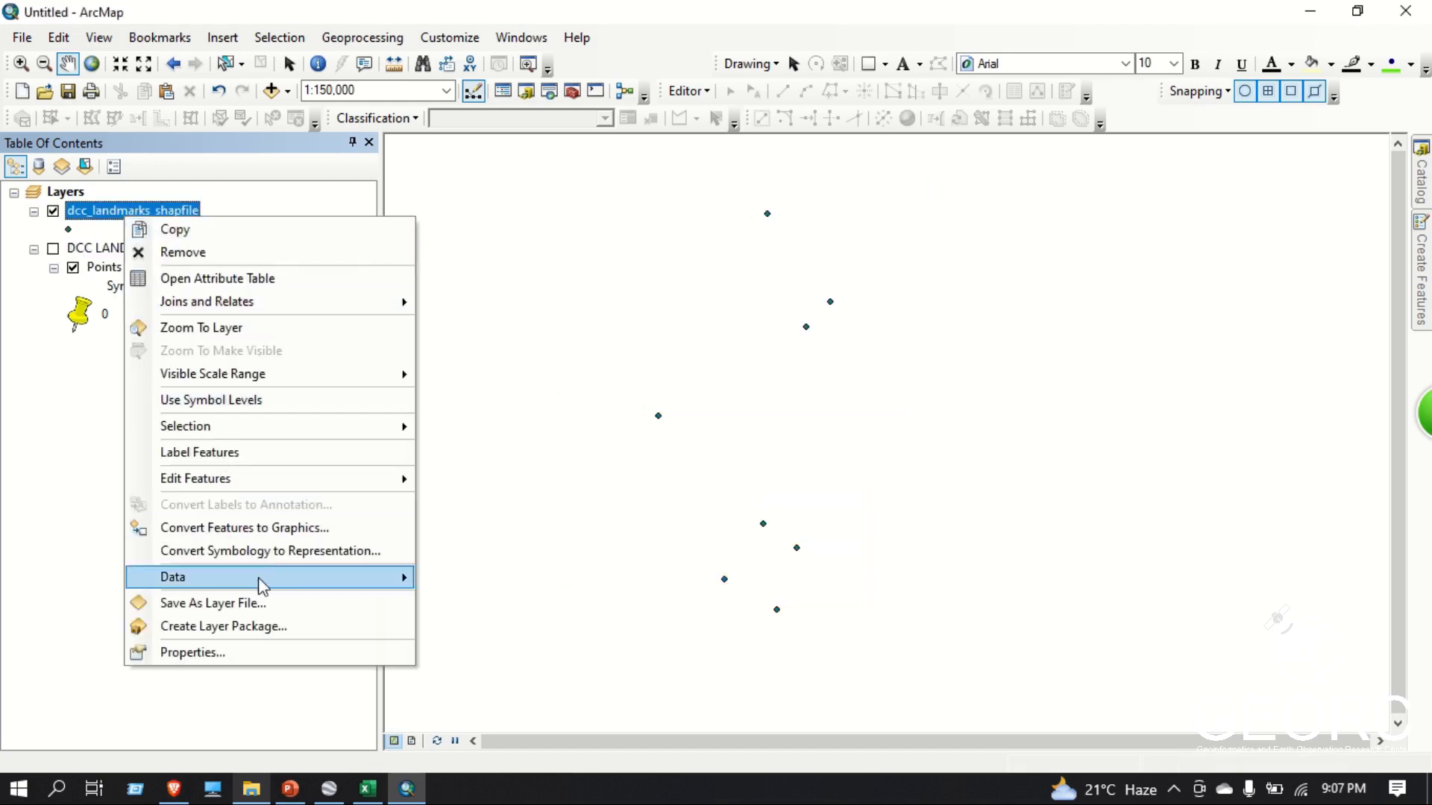
click(246, 280)
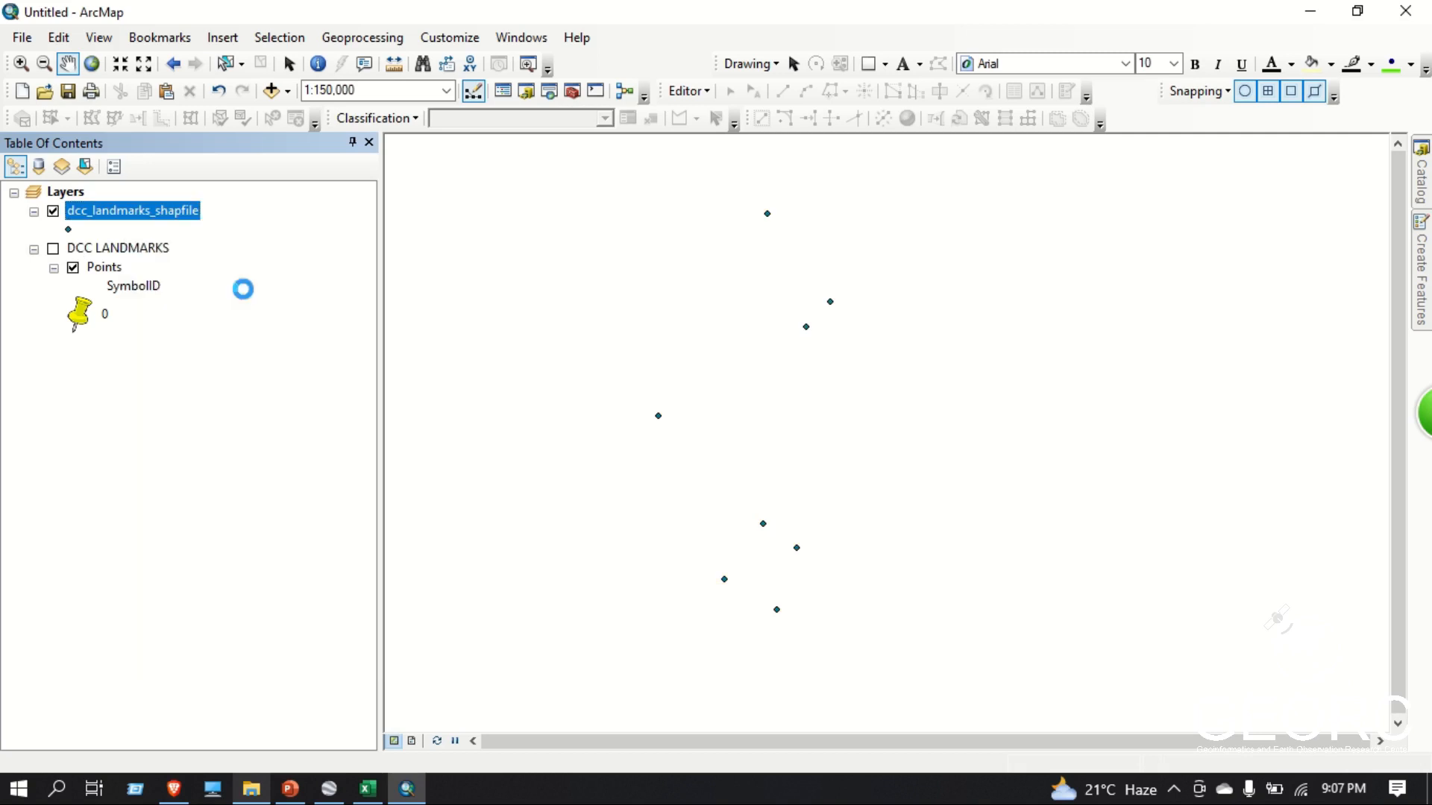
drag(1372, 96, 716, 212)
click(746, 188)
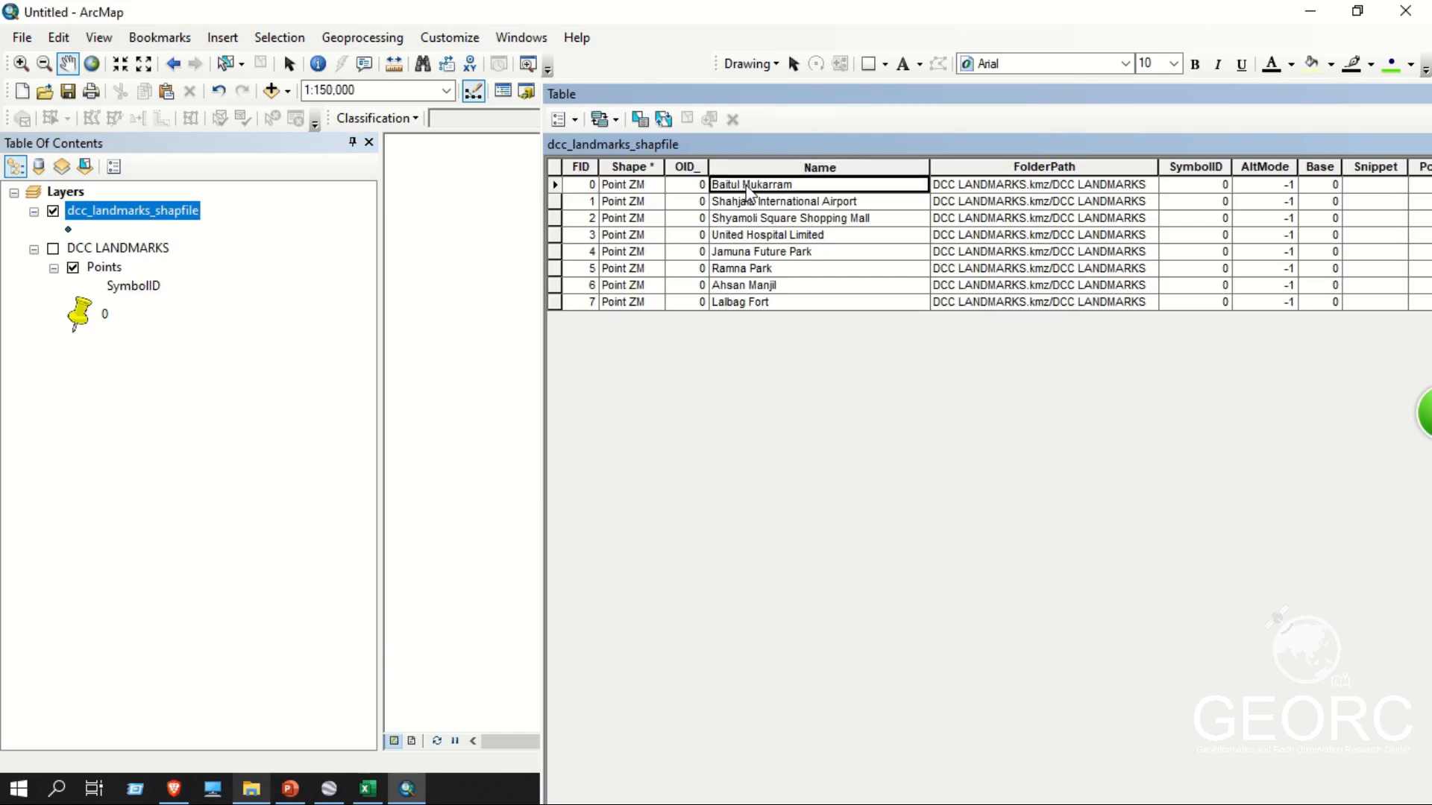
click(748, 203)
click(753, 219)
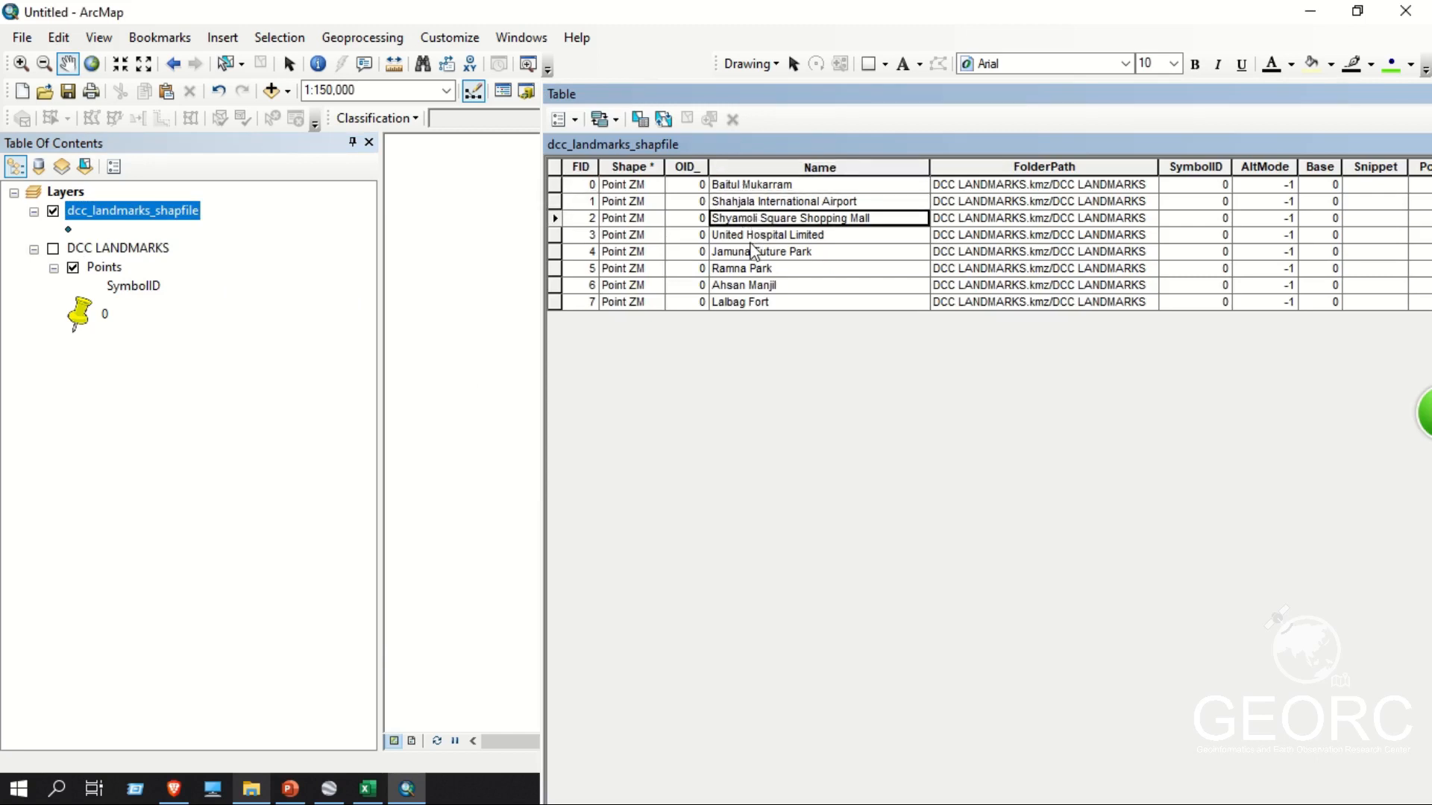
click(753, 235)
click(743, 254)
click(738, 269)
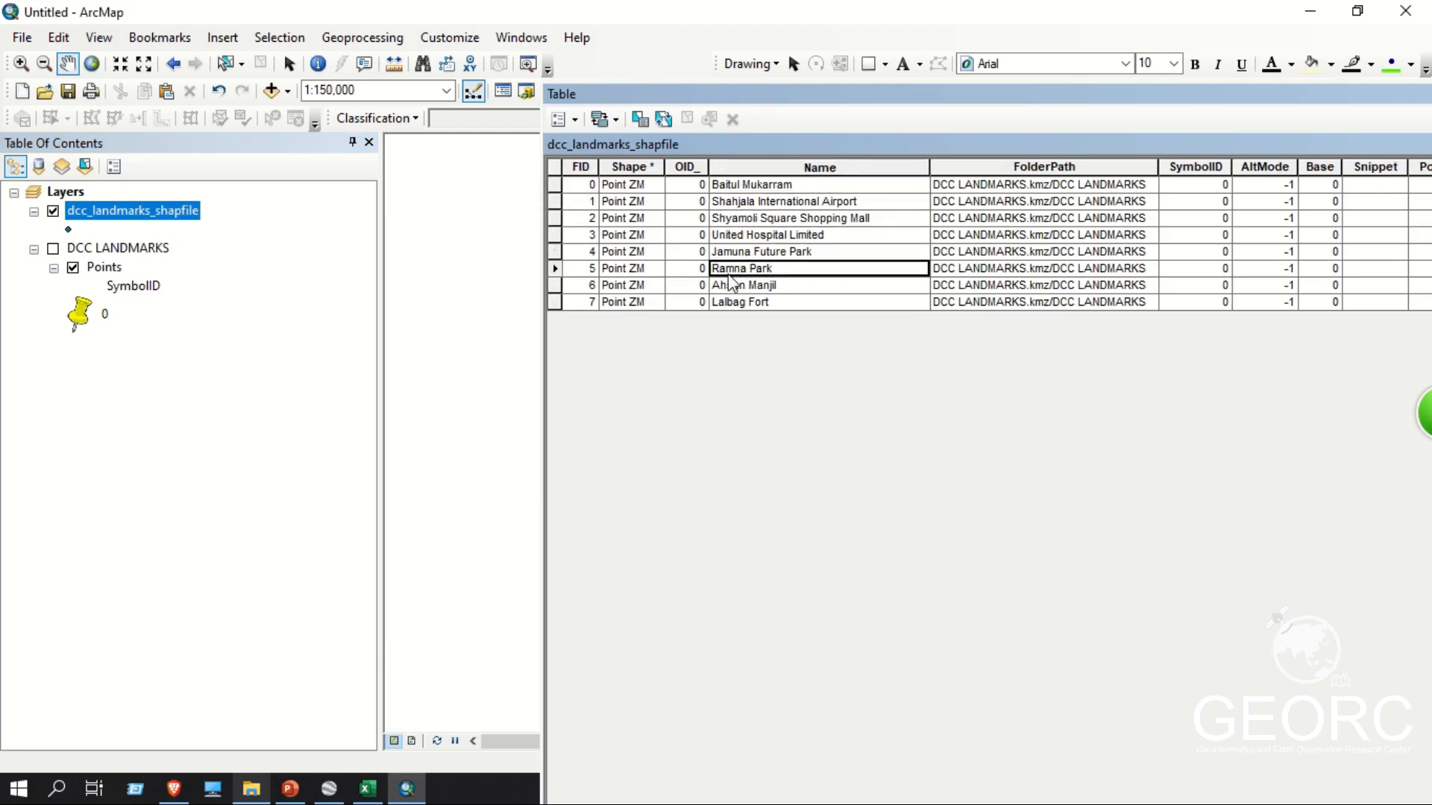
click(735, 286)
click(737, 302)
Examine the remaining columns of the dcc_landmarks_shapfile attribute table through LabelID and close the table
drag(1045, 105, 552, 105)
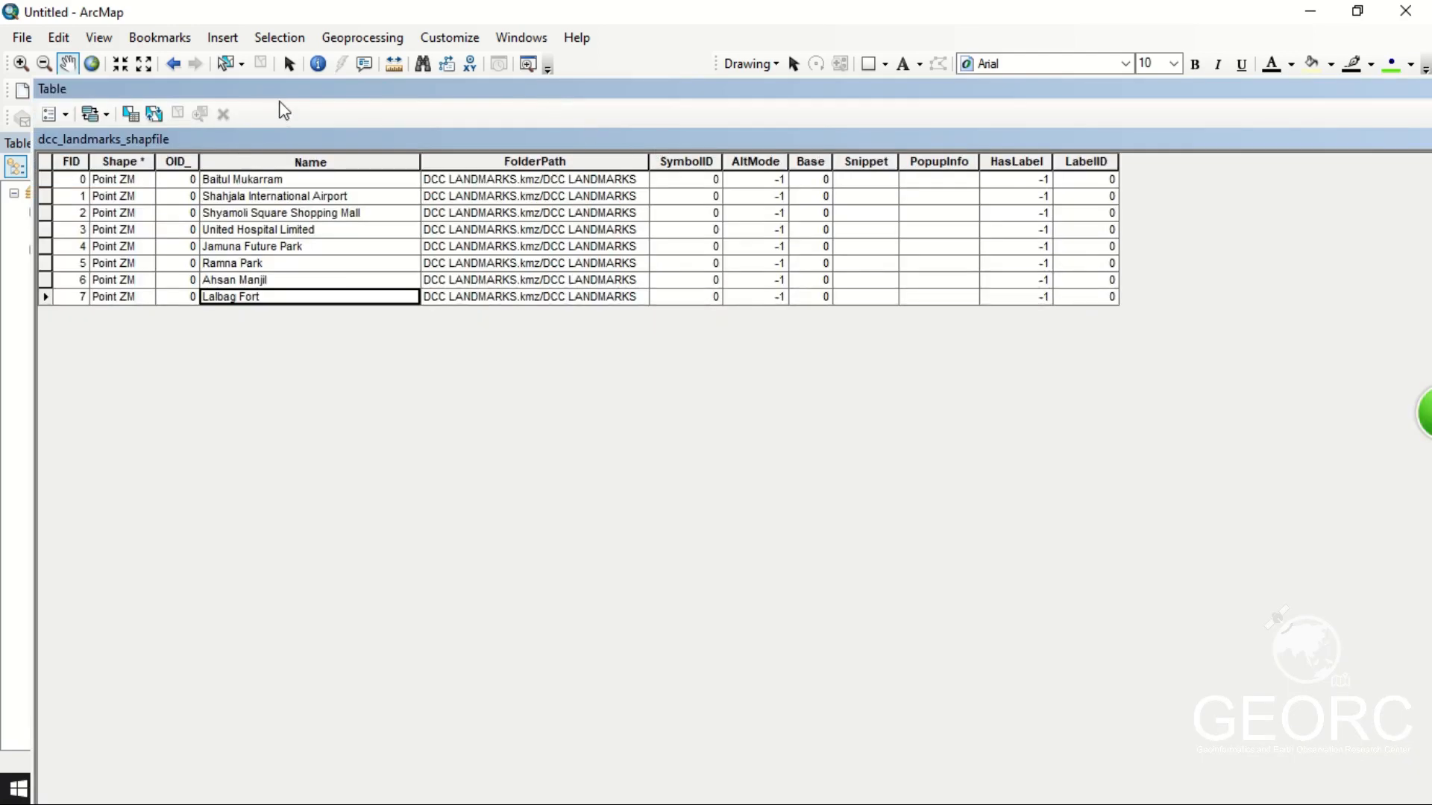
drag(284, 111, 597, 128)
drag(830, 128, 357, 127)
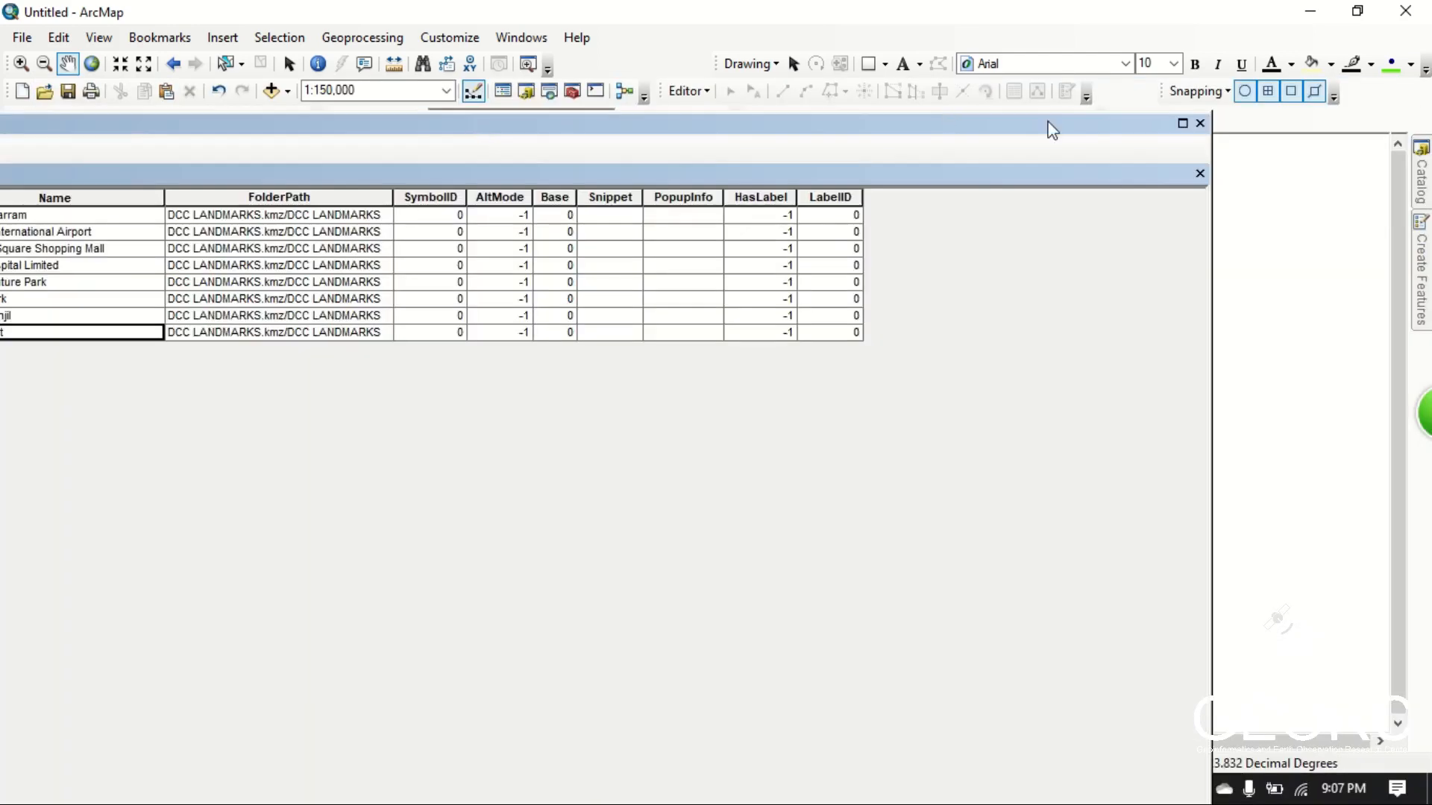
click(1200, 123)
right_click(98, 212)
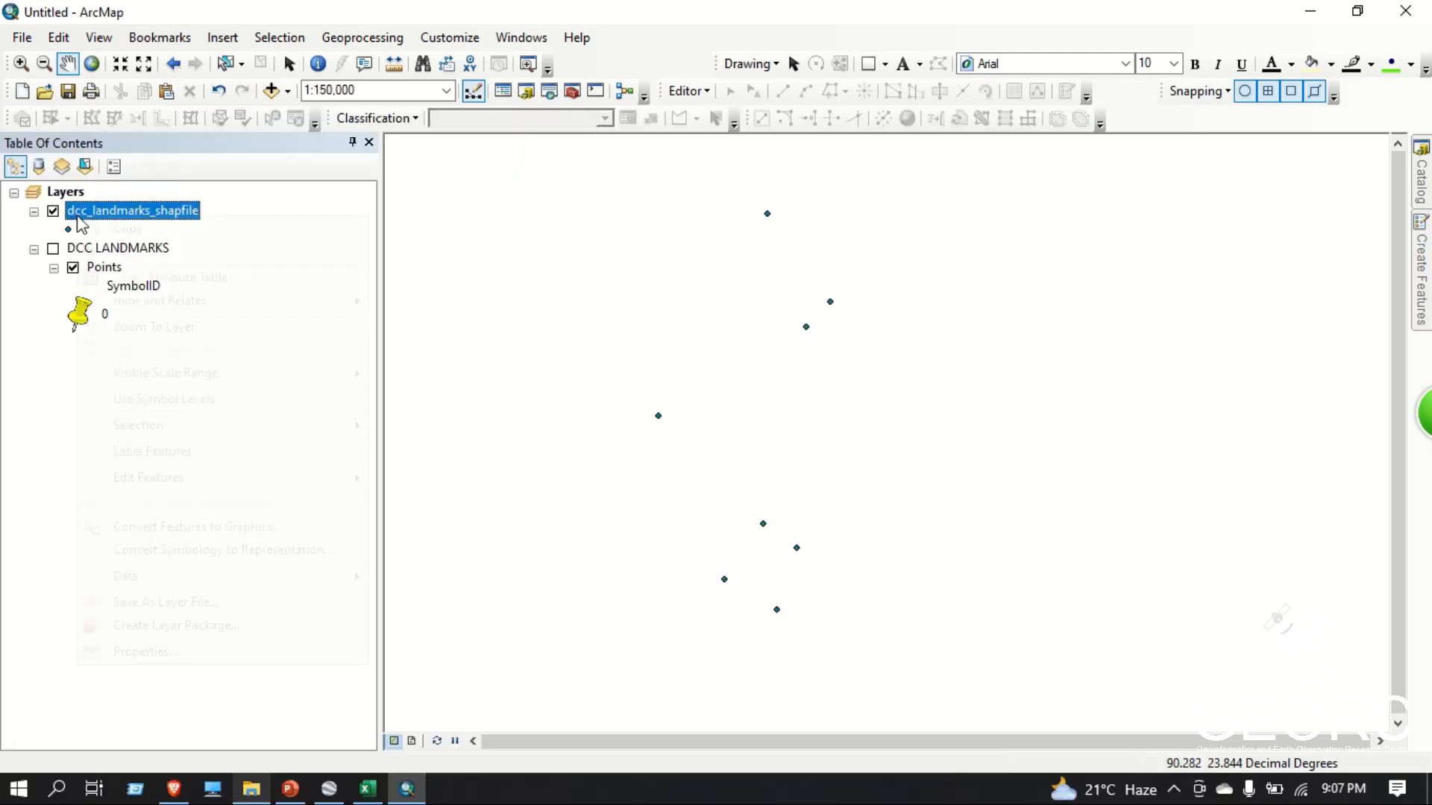
click(160, 278)
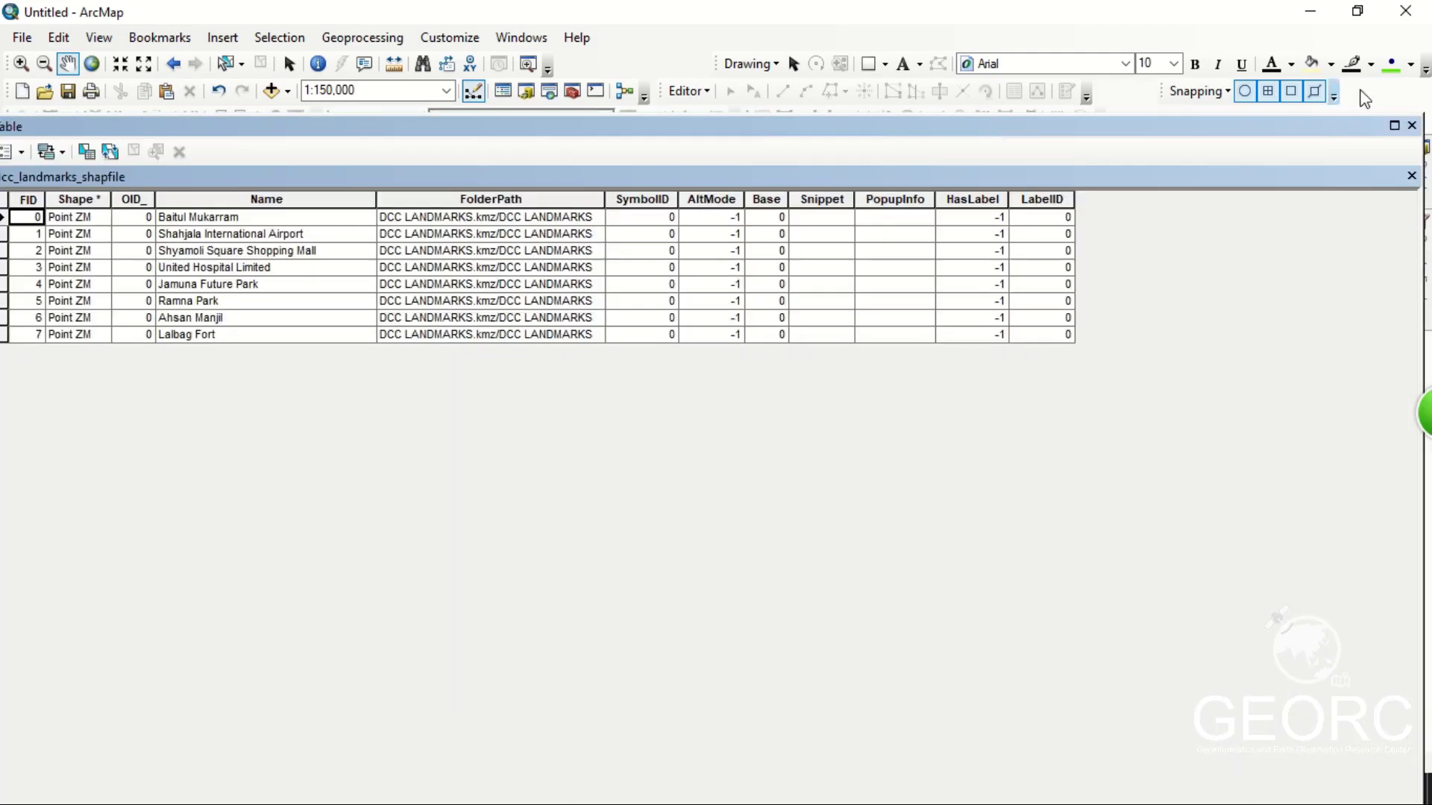
click(1412, 125)
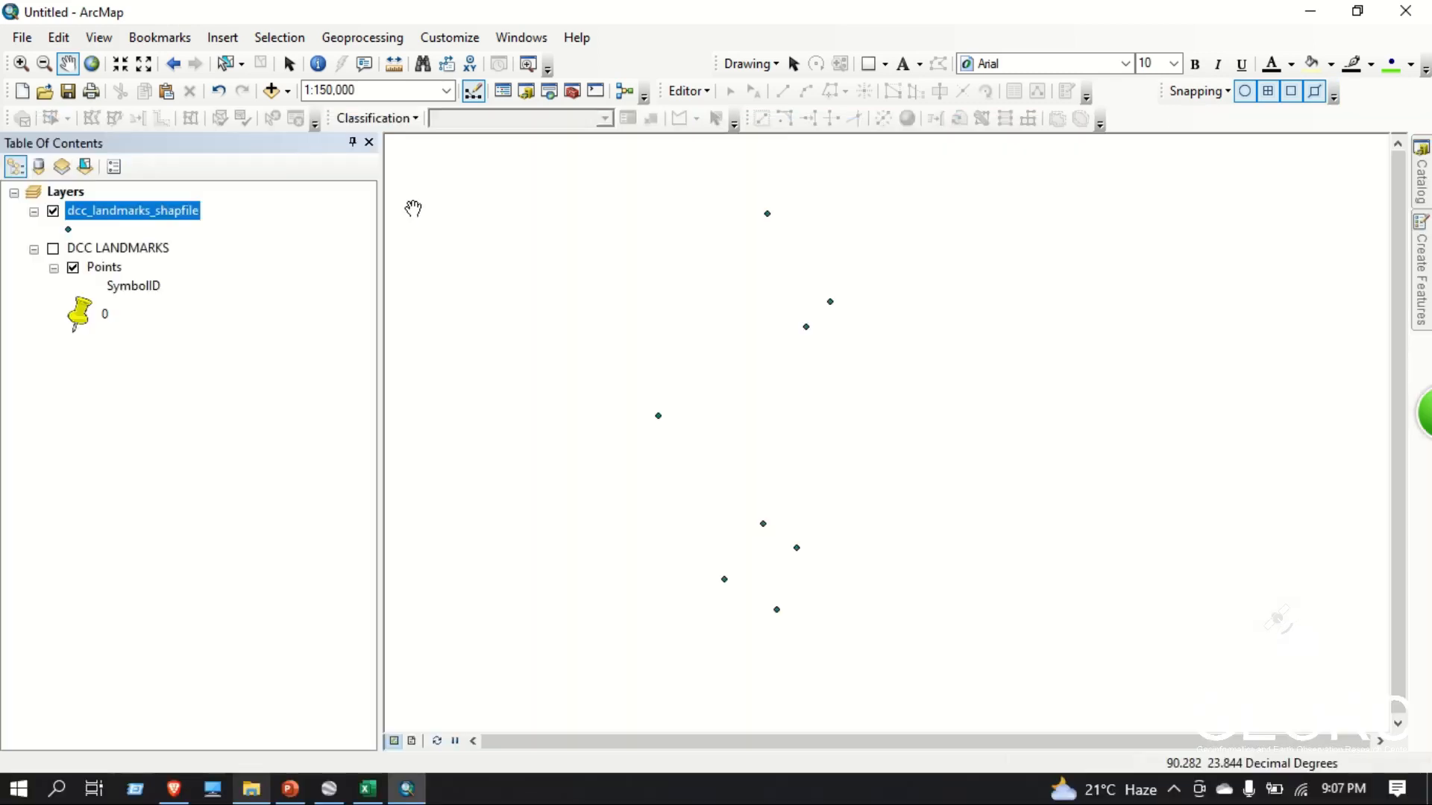
Check the geographic coordinate system in the source properties of dcc_landmarks_shapfile and close the properties
right_click(114, 206)
click(172, 643)
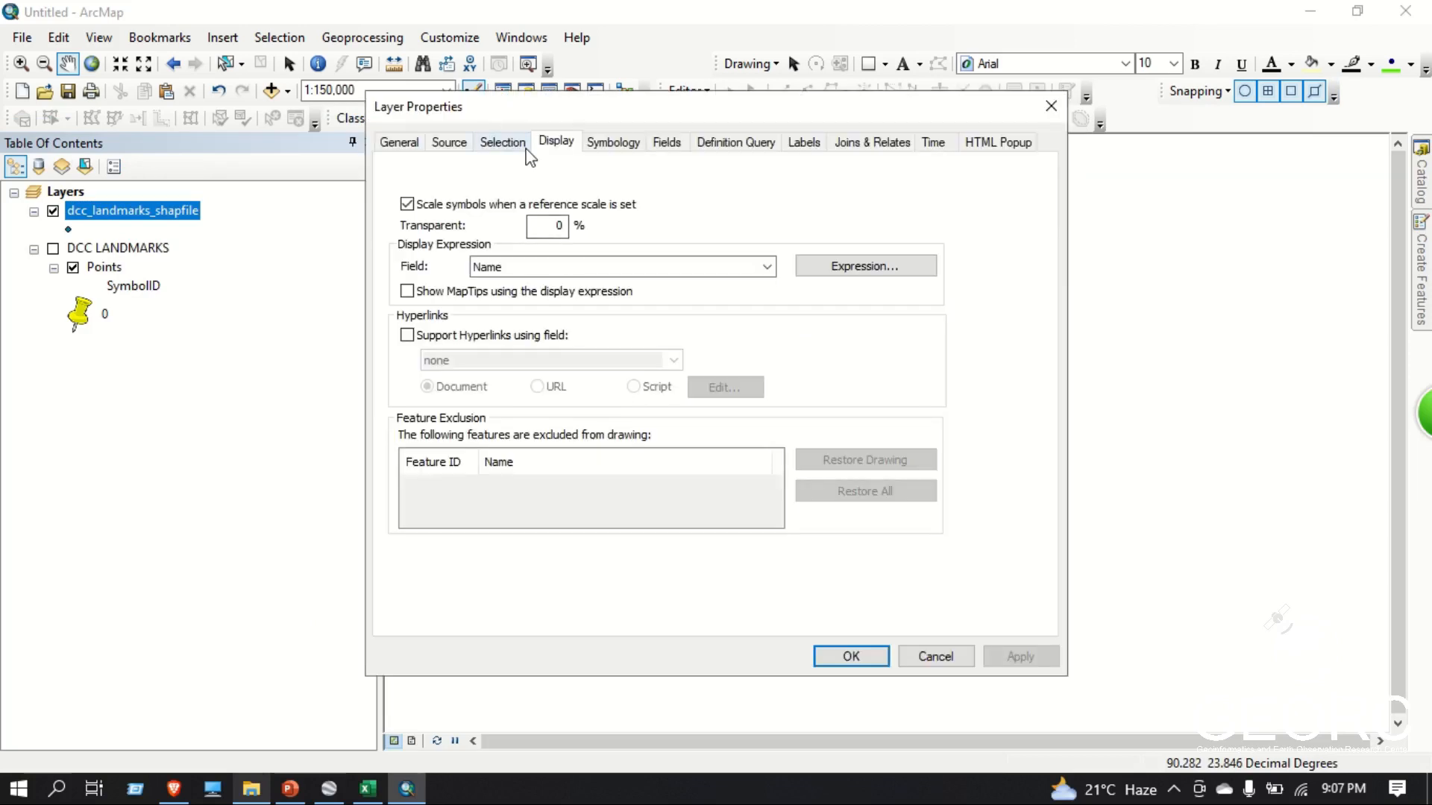
click(446, 142)
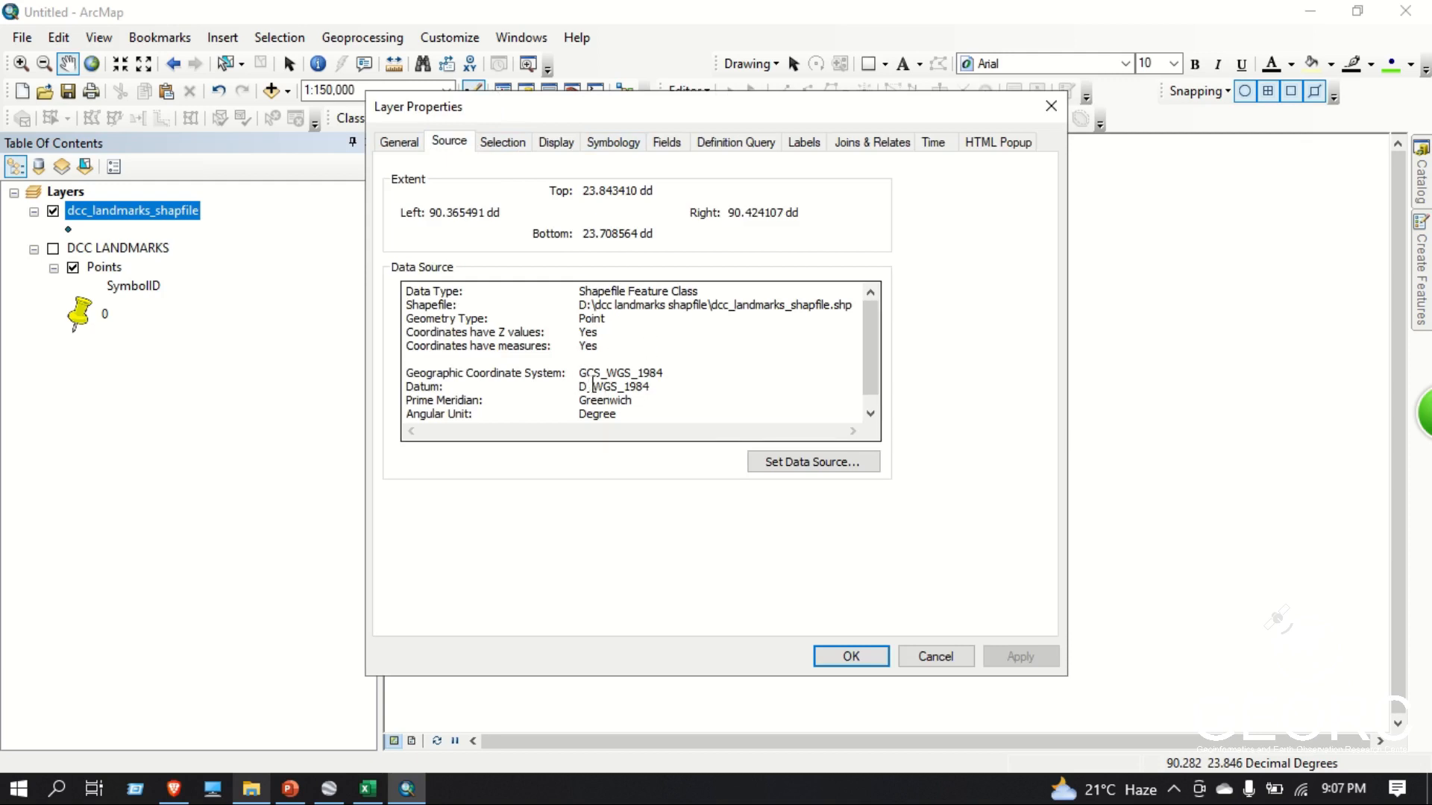
drag(581, 373, 662, 379)
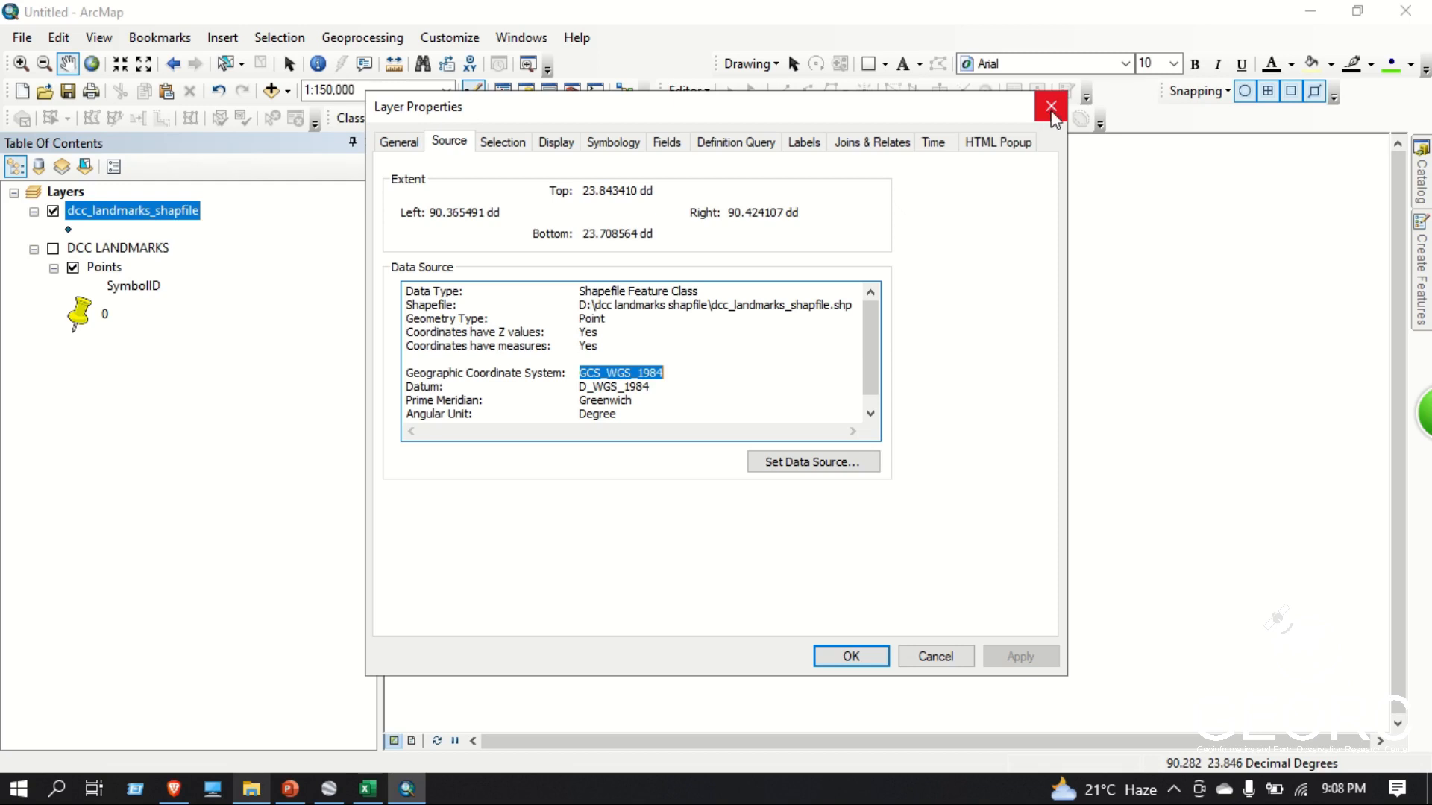
click(1052, 112)
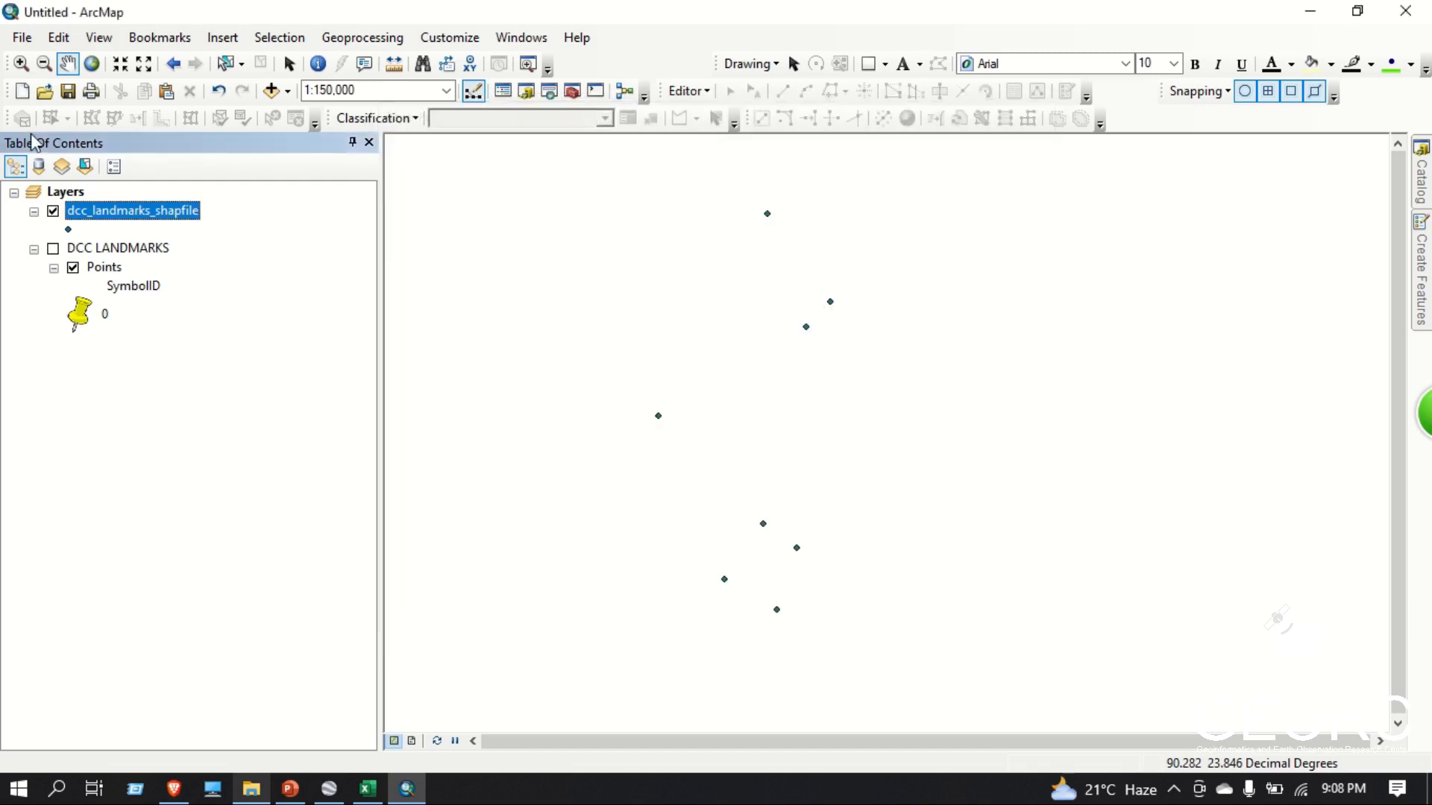
click(520, 38)
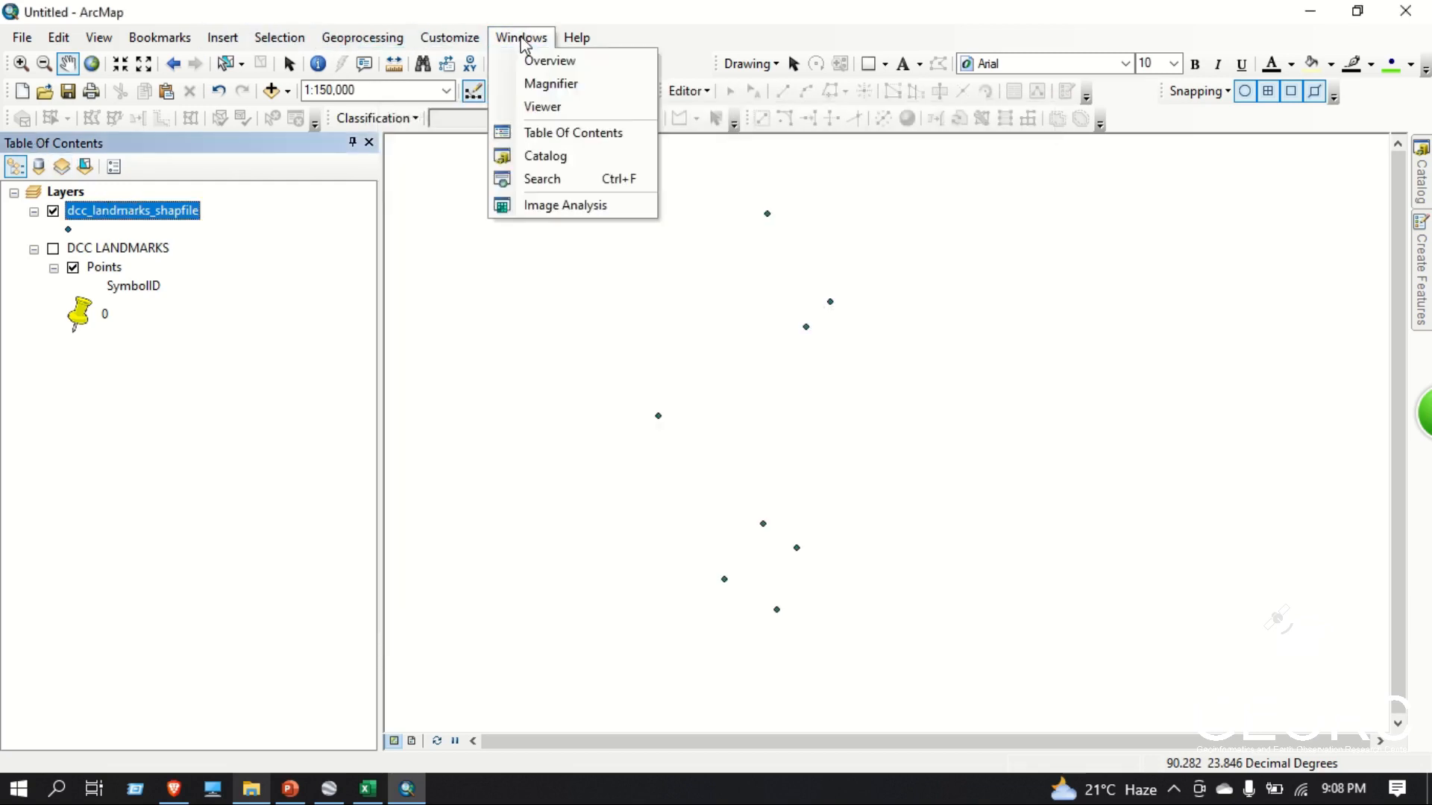
click(87, 218)
click(101, 255)
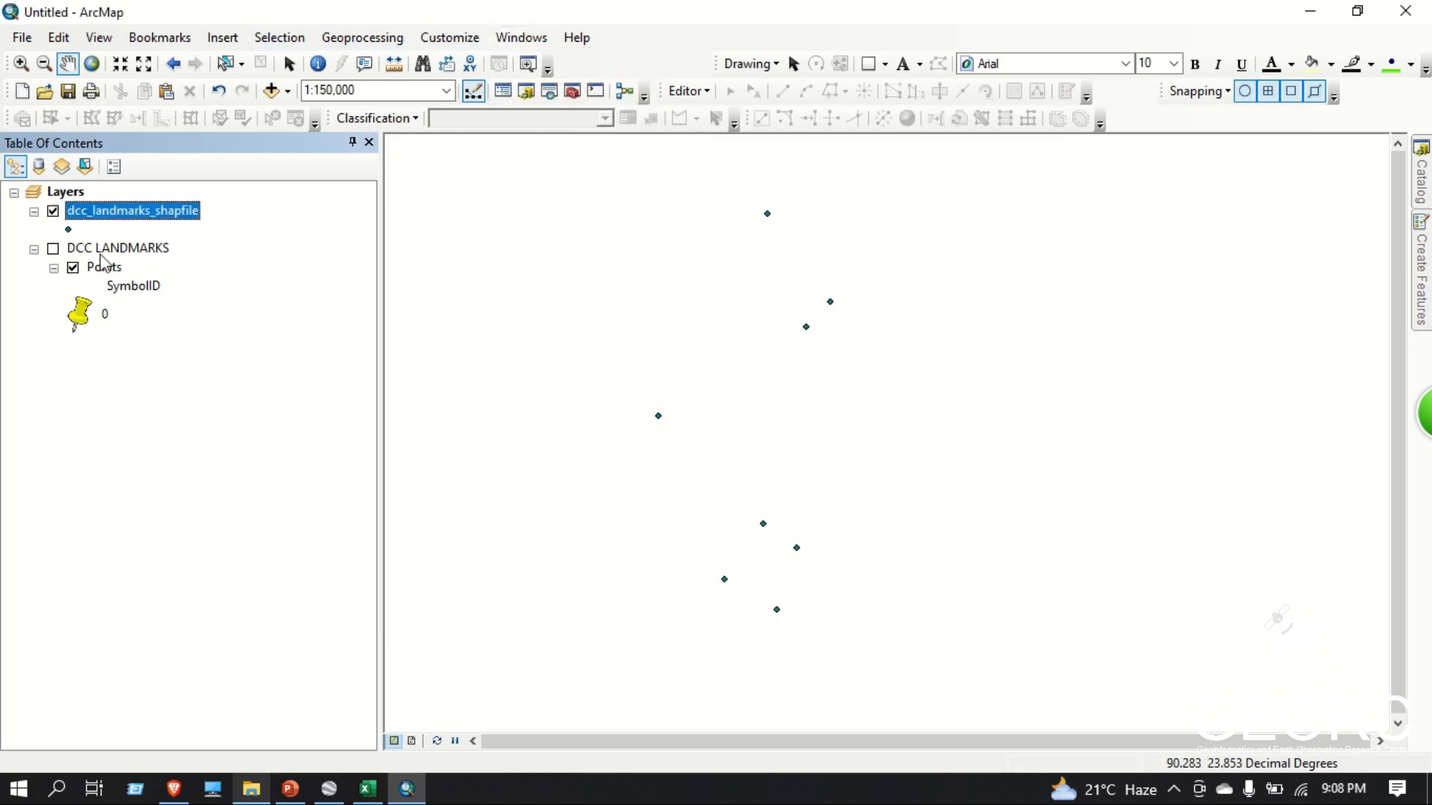
right_click(110, 216)
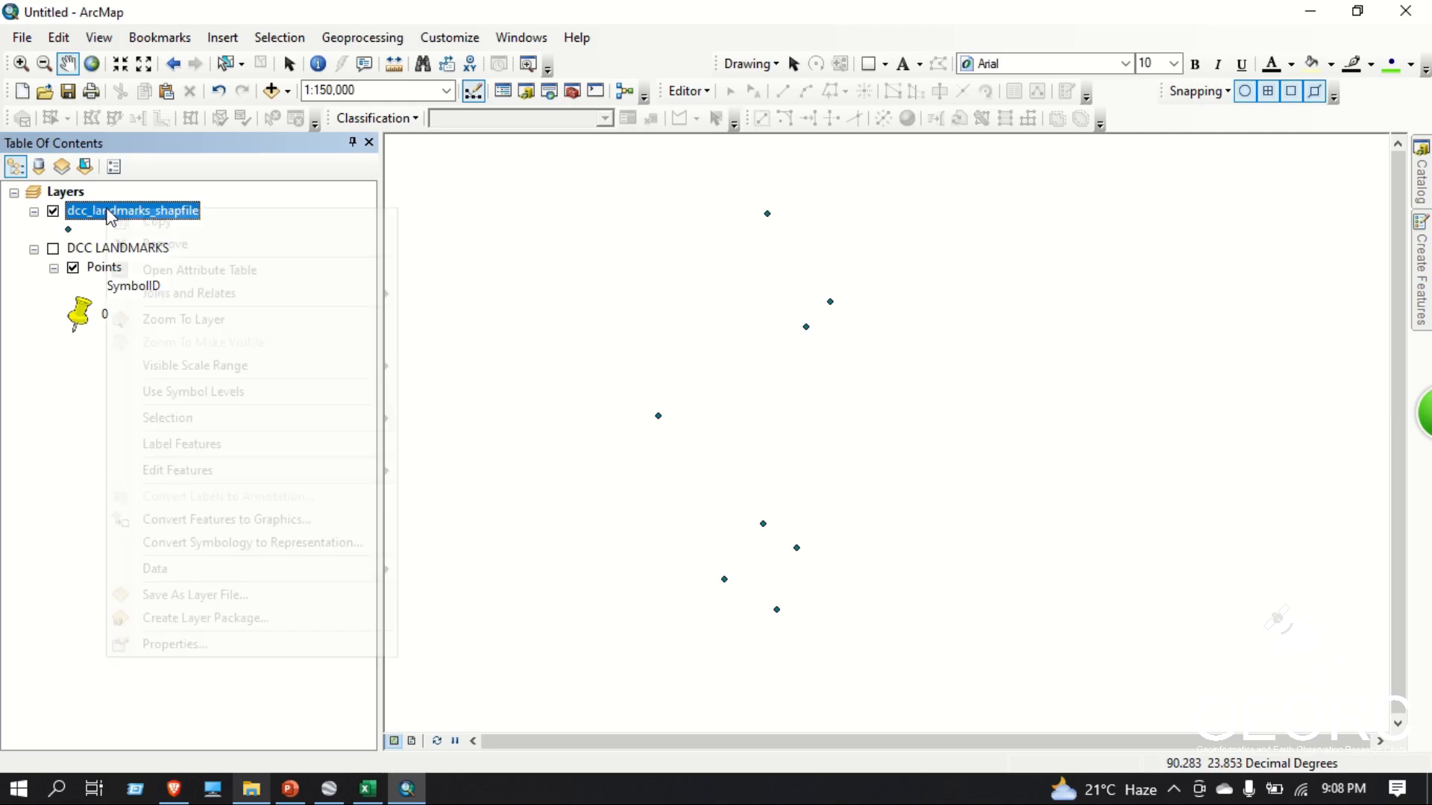
Search for "project" and open the Project (Data Management) tool
click(483, 32)
mouse_move(521, 43)
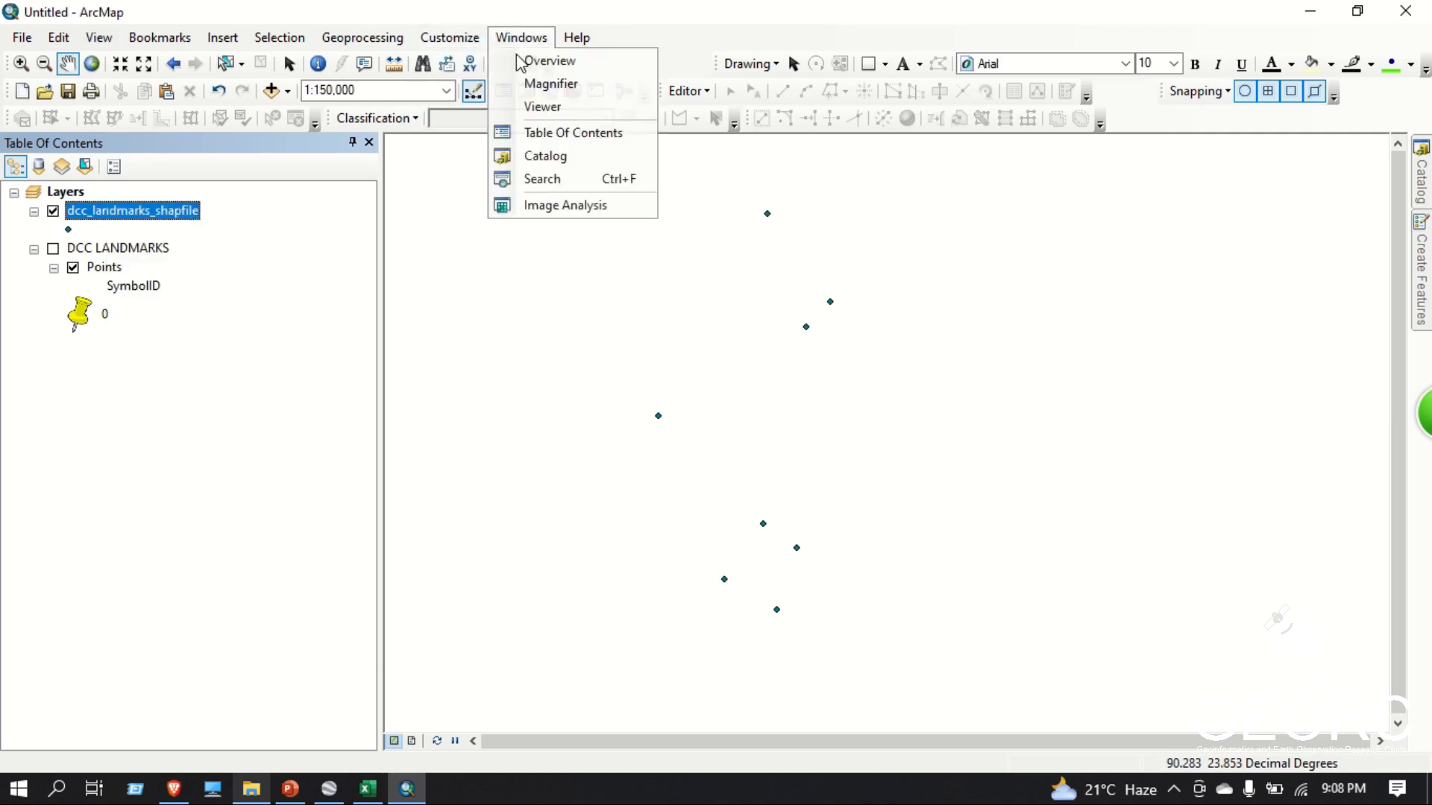
click(544, 179)
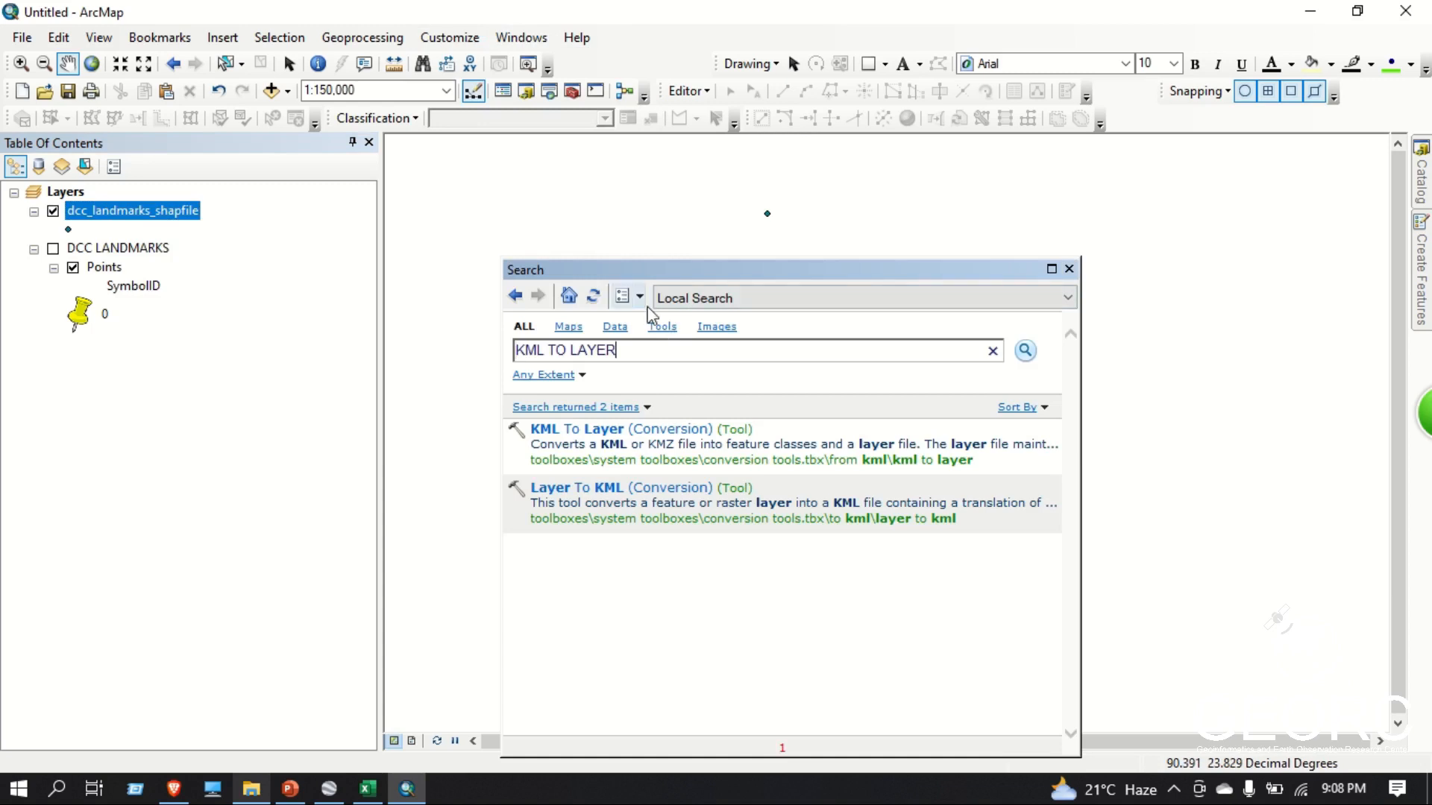
key(ctrl+a)
text(project)
key(Return)
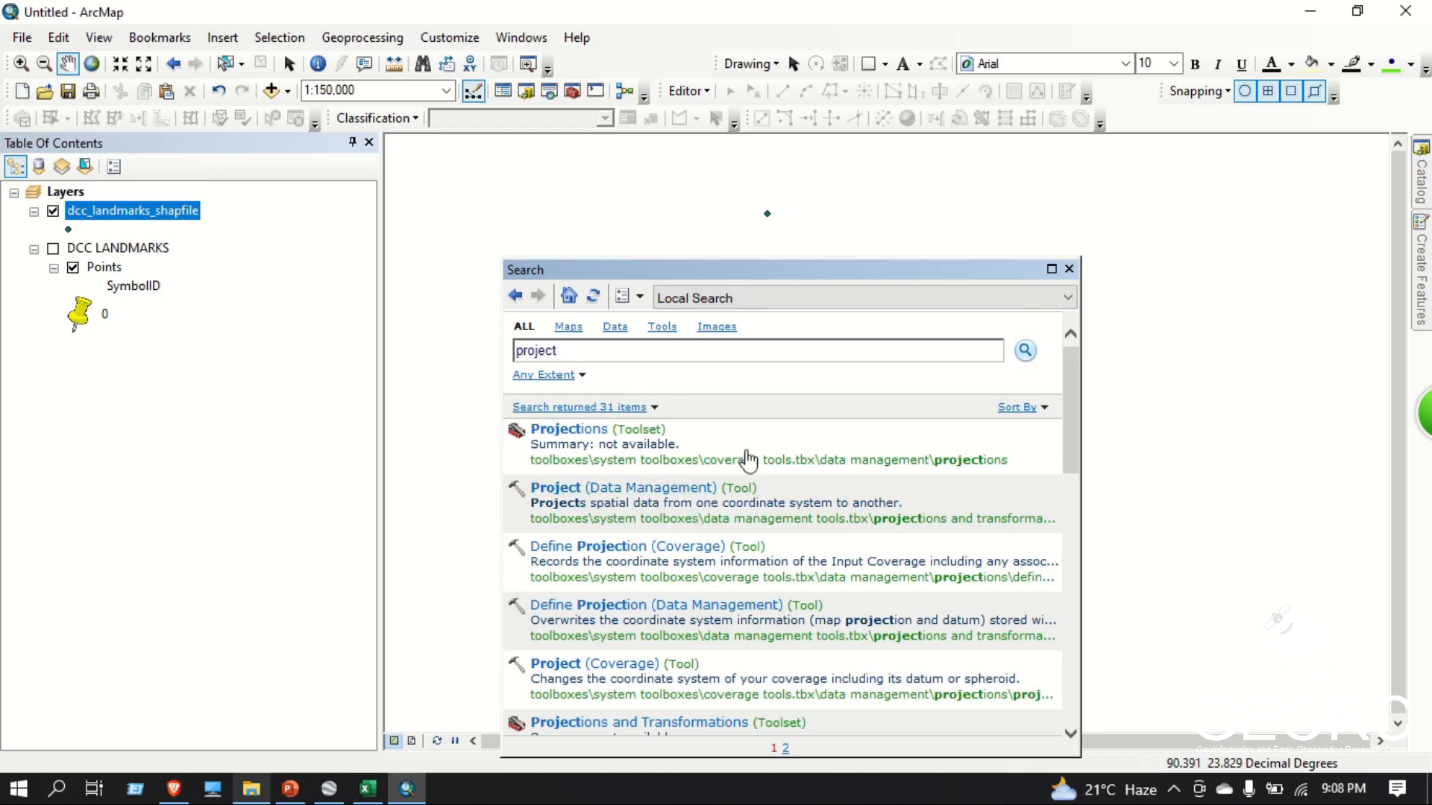
click(671, 488)
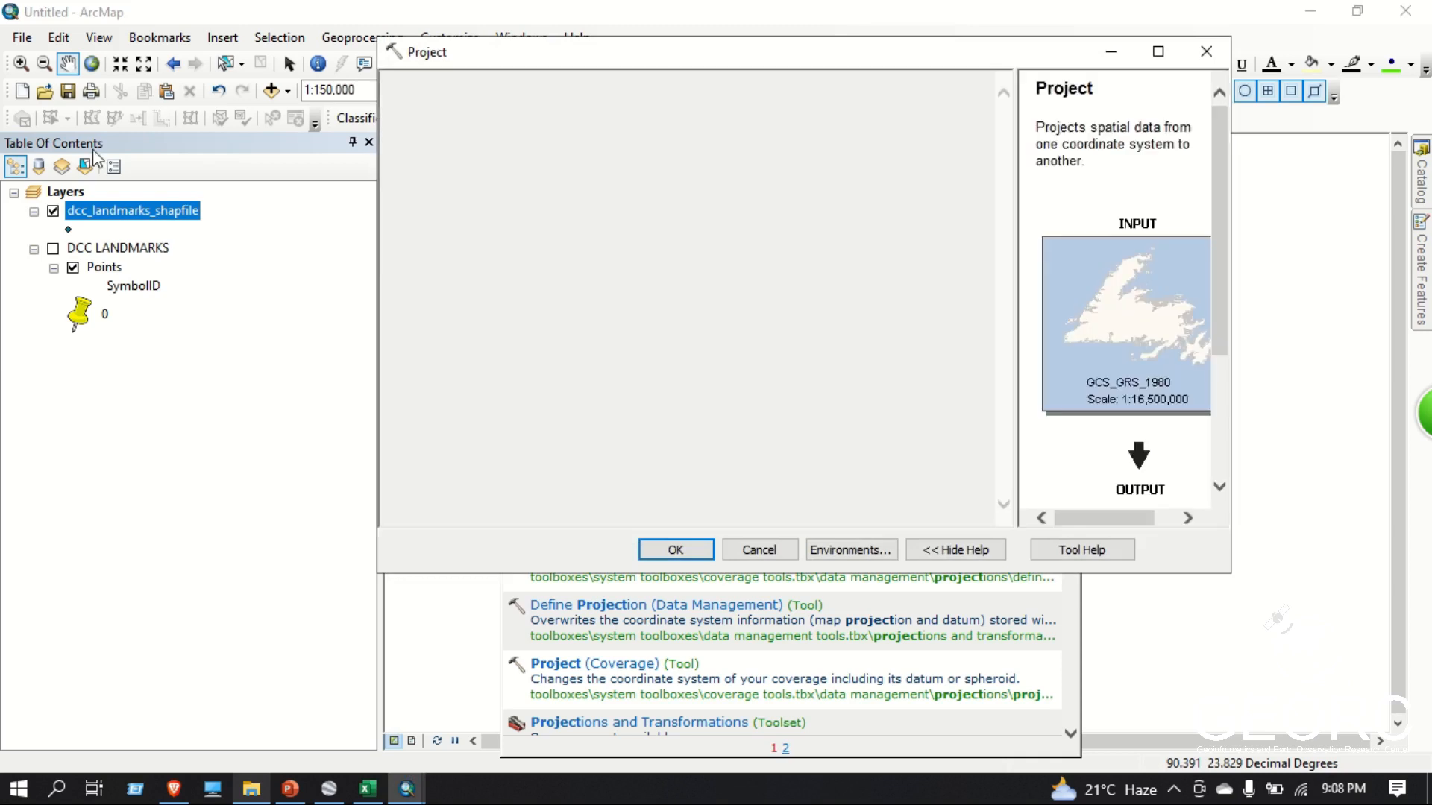
Set dcc_landmarks_shapfile as the Project tool's input dataset and open Projected Coordinate Systems in the output coordinate system selection
drag(120, 226, 542, 112)
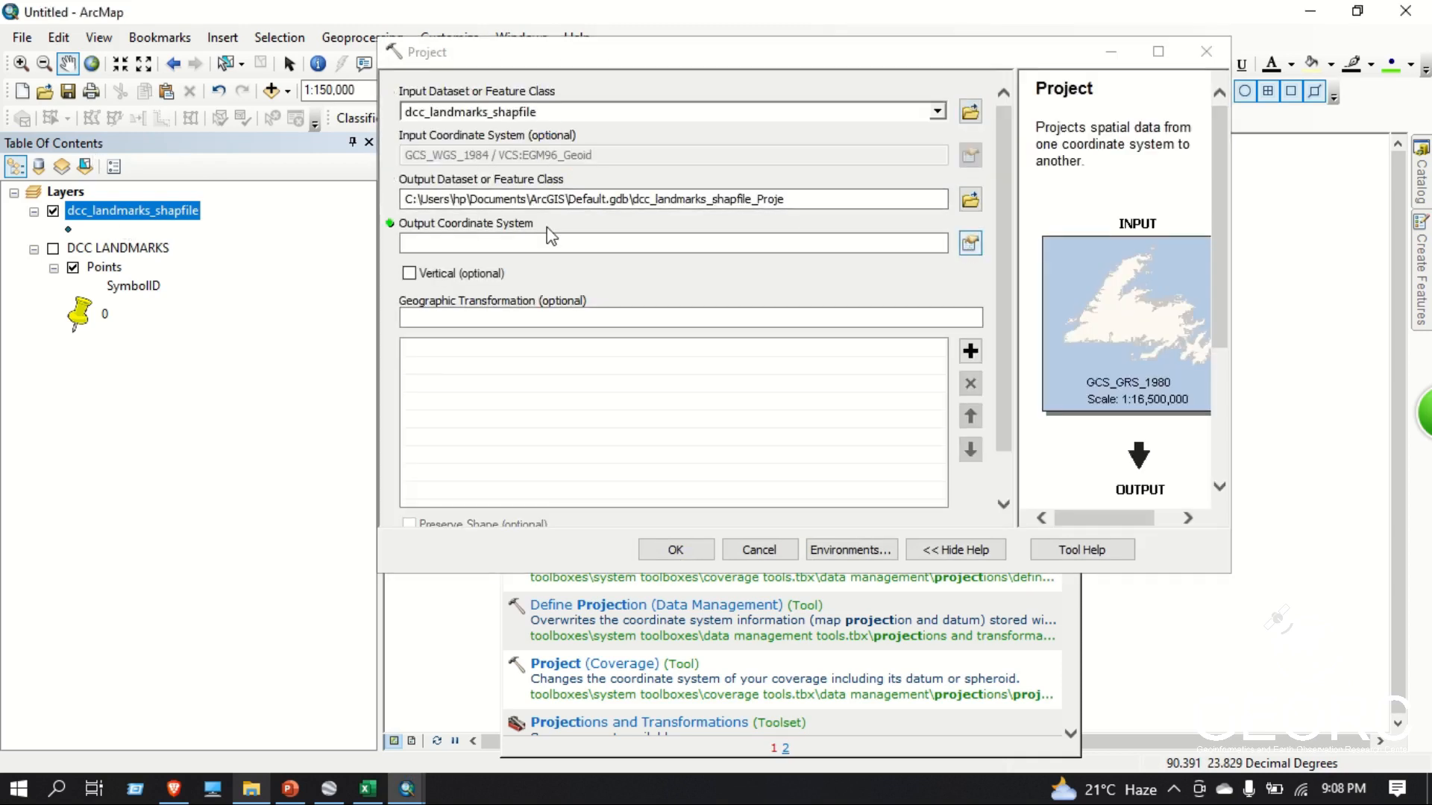
click(969, 250)
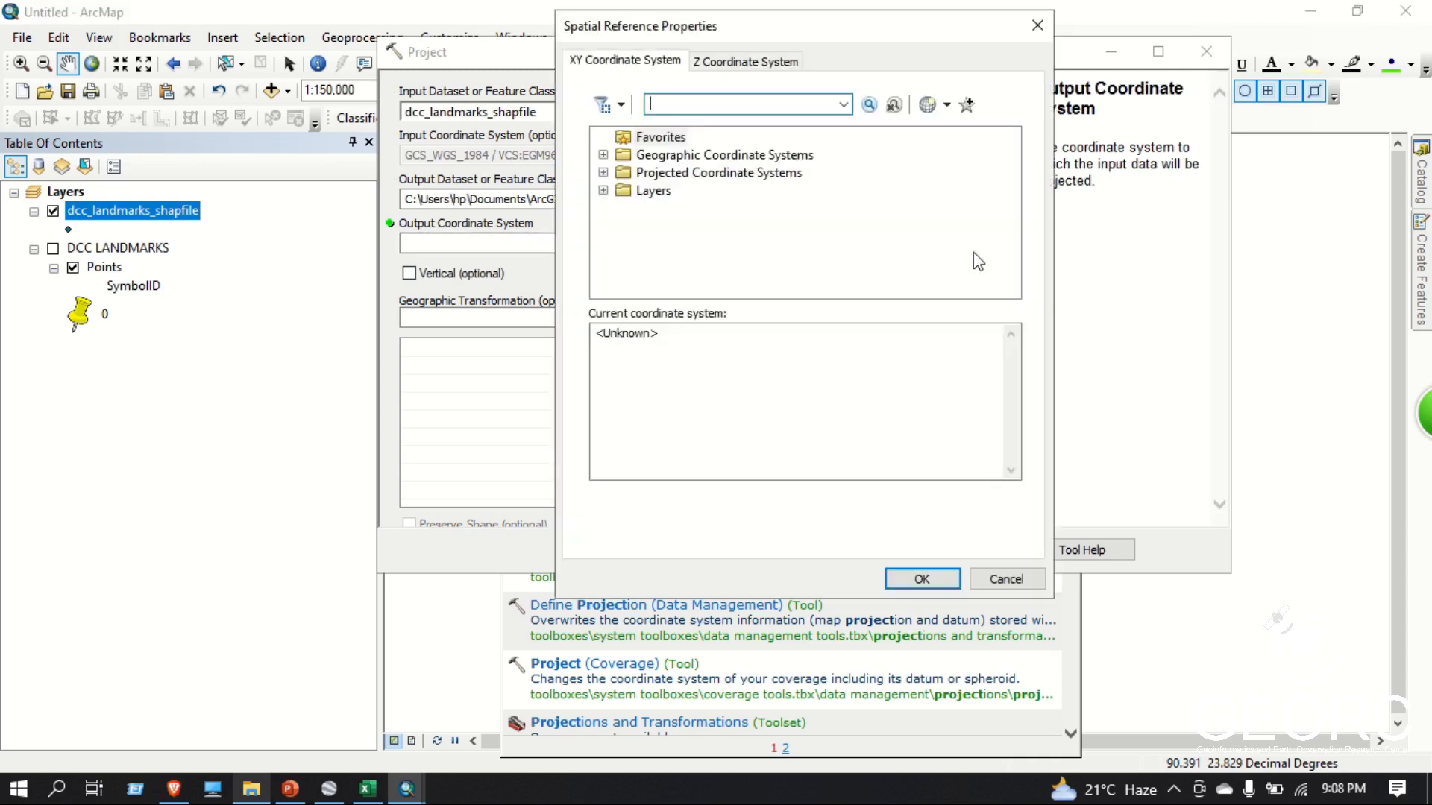
double_click(701, 173)
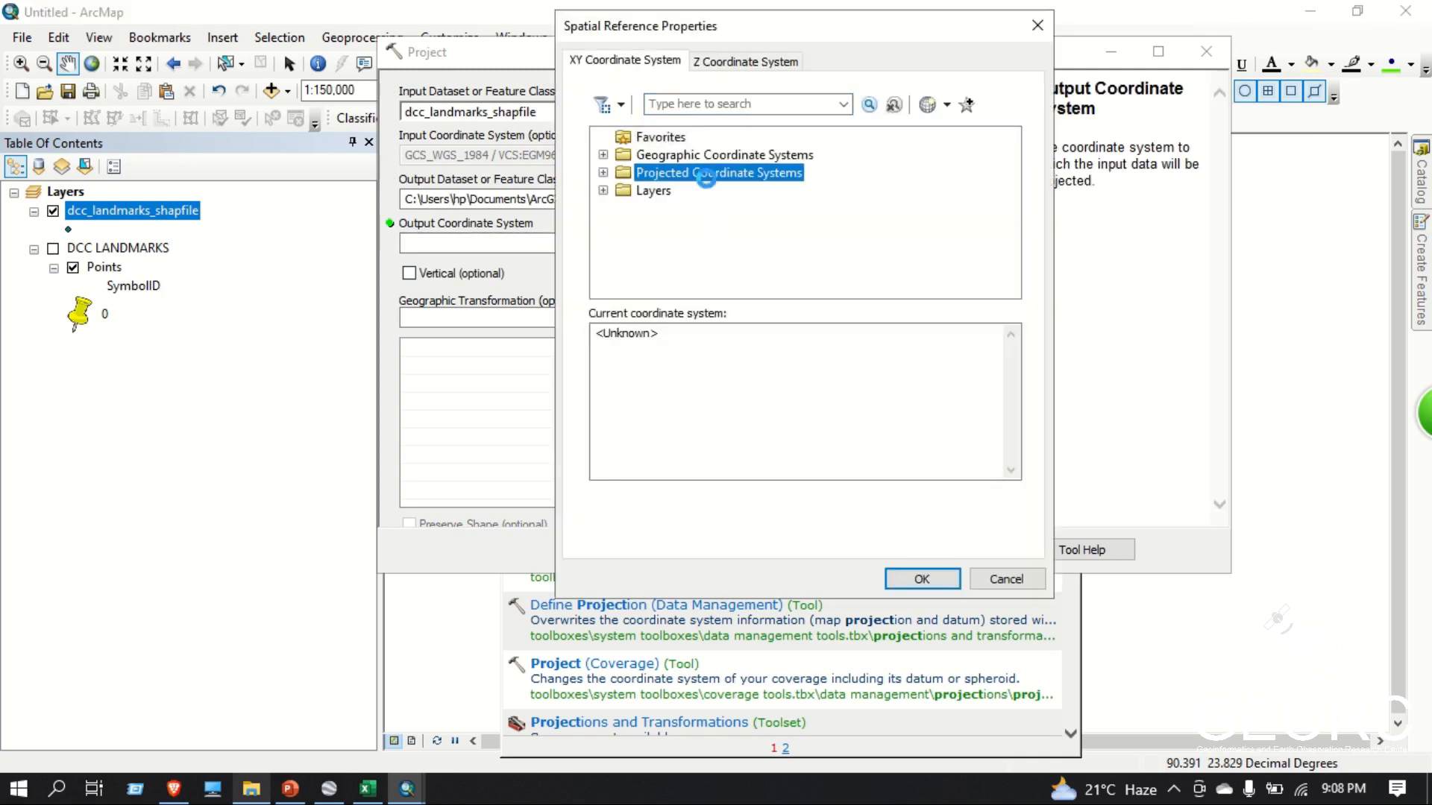
Look through the World group of projected coordinate systems for a suitable output system
scroll(724, 250, down, 3)
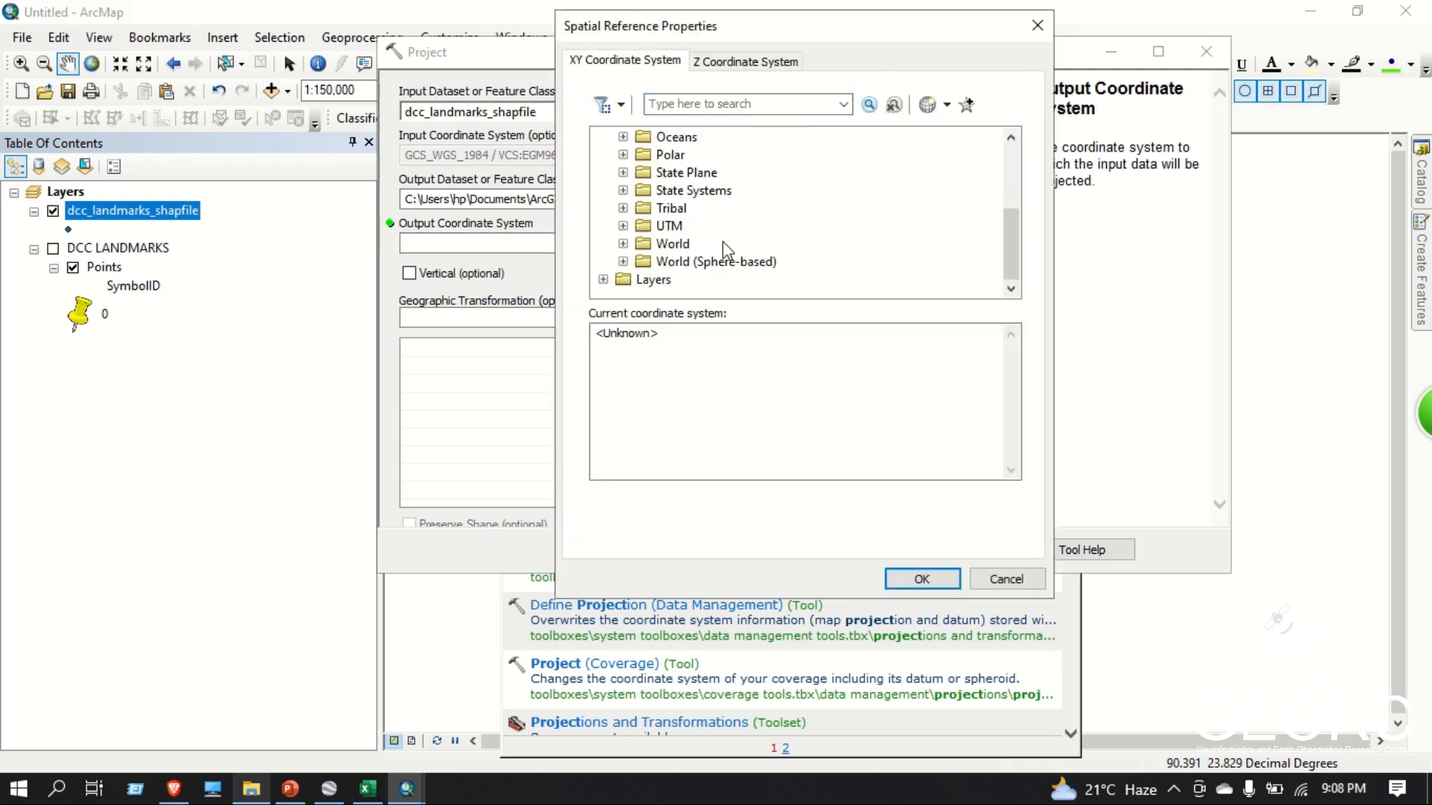
double_click(678, 250)
scroll(740, 278, down, 6)
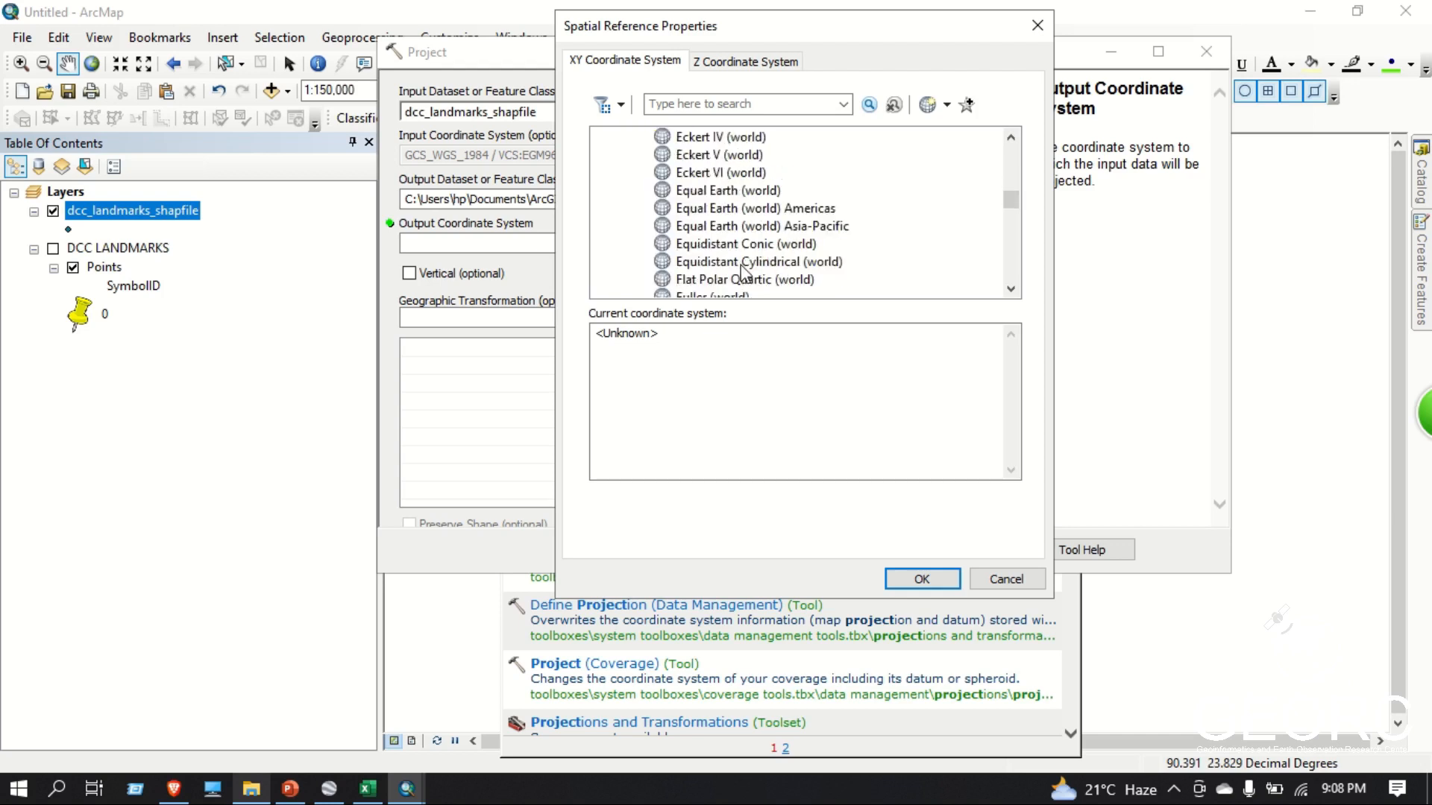
scroll(741, 277, down, 8)
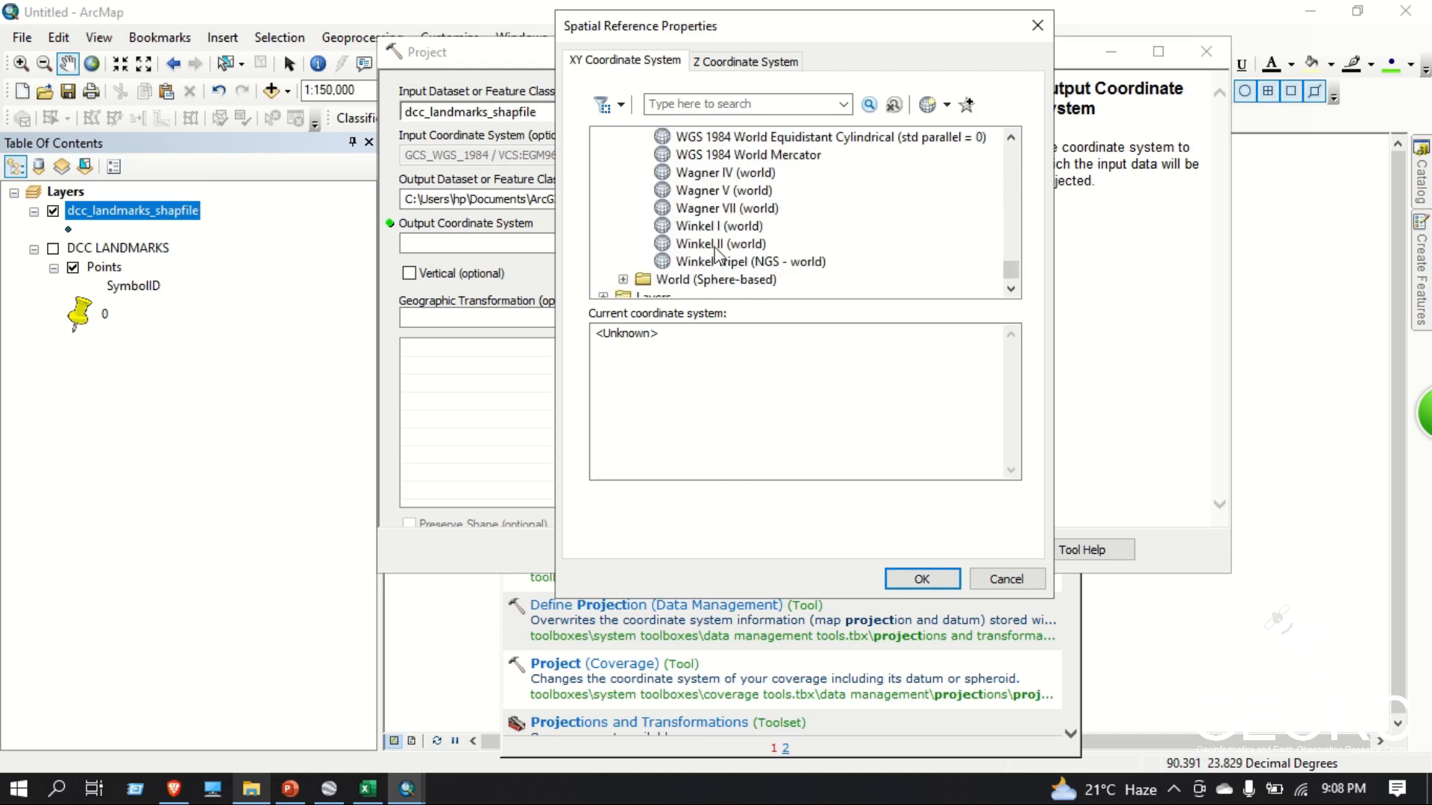
scroll(716, 254, up, 15)
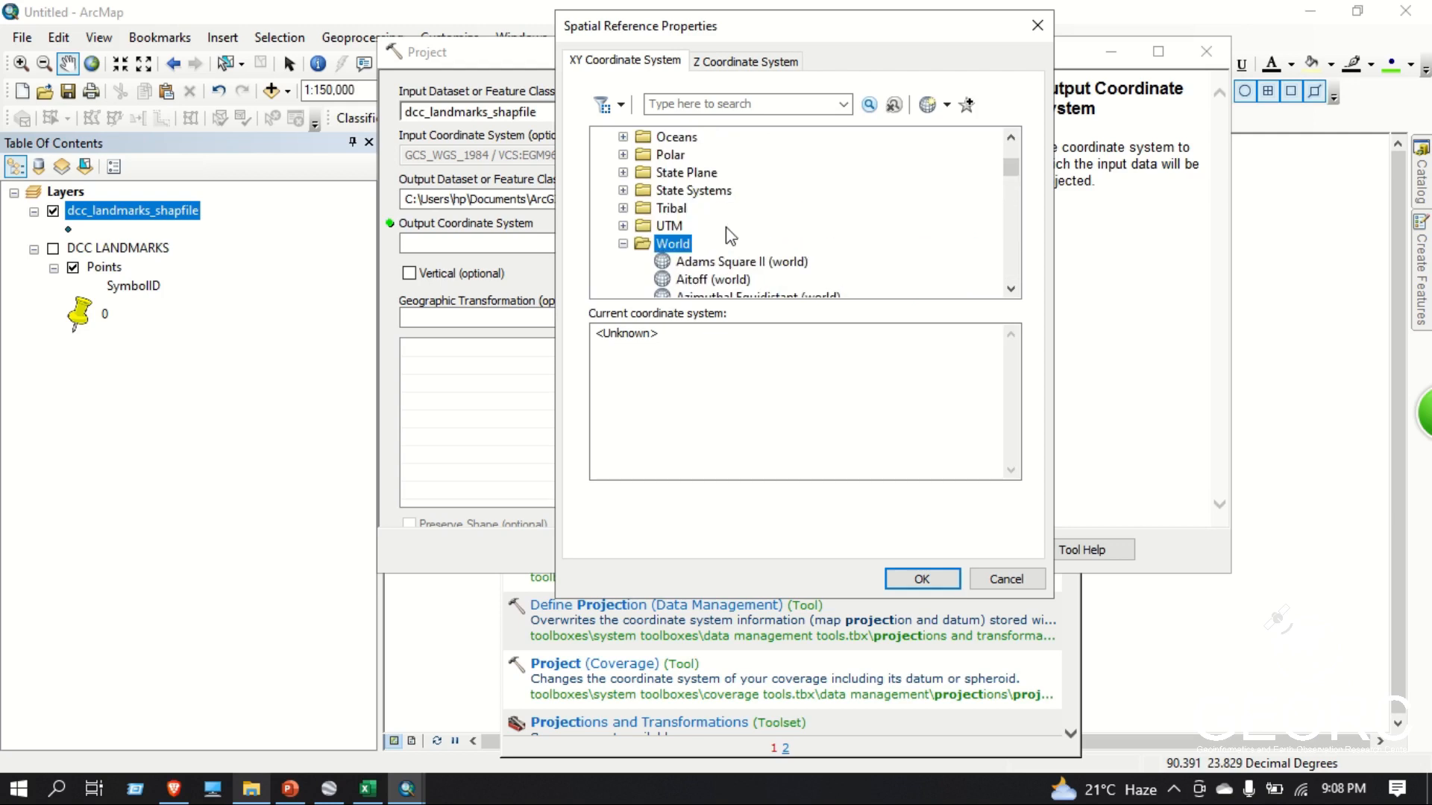
Expand the projected coordinate systems down to the UTM, WGS 1984, Northern Hemisphere group
click(624, 225)
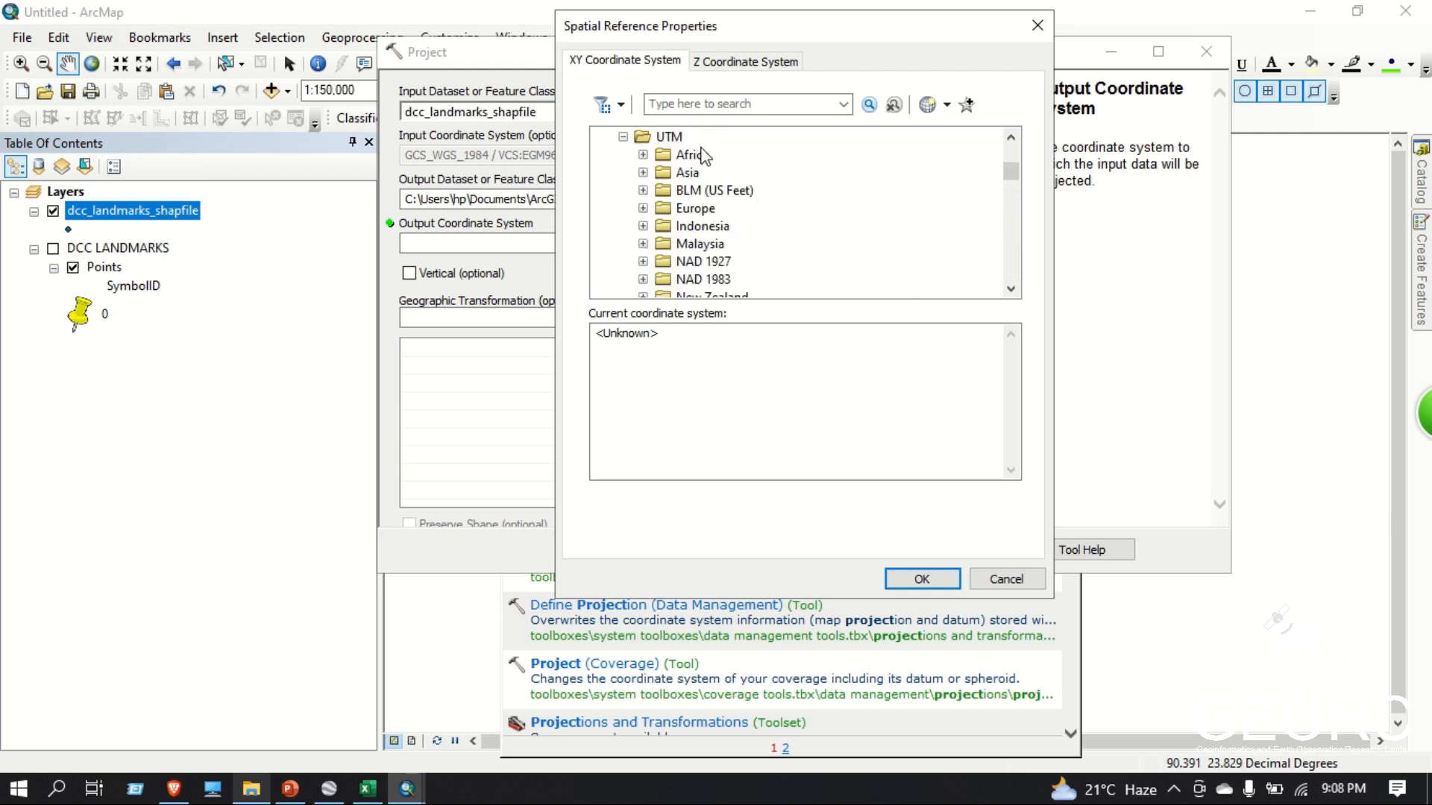
scroll(741, 233, down, 3)
double_click(702, 229)
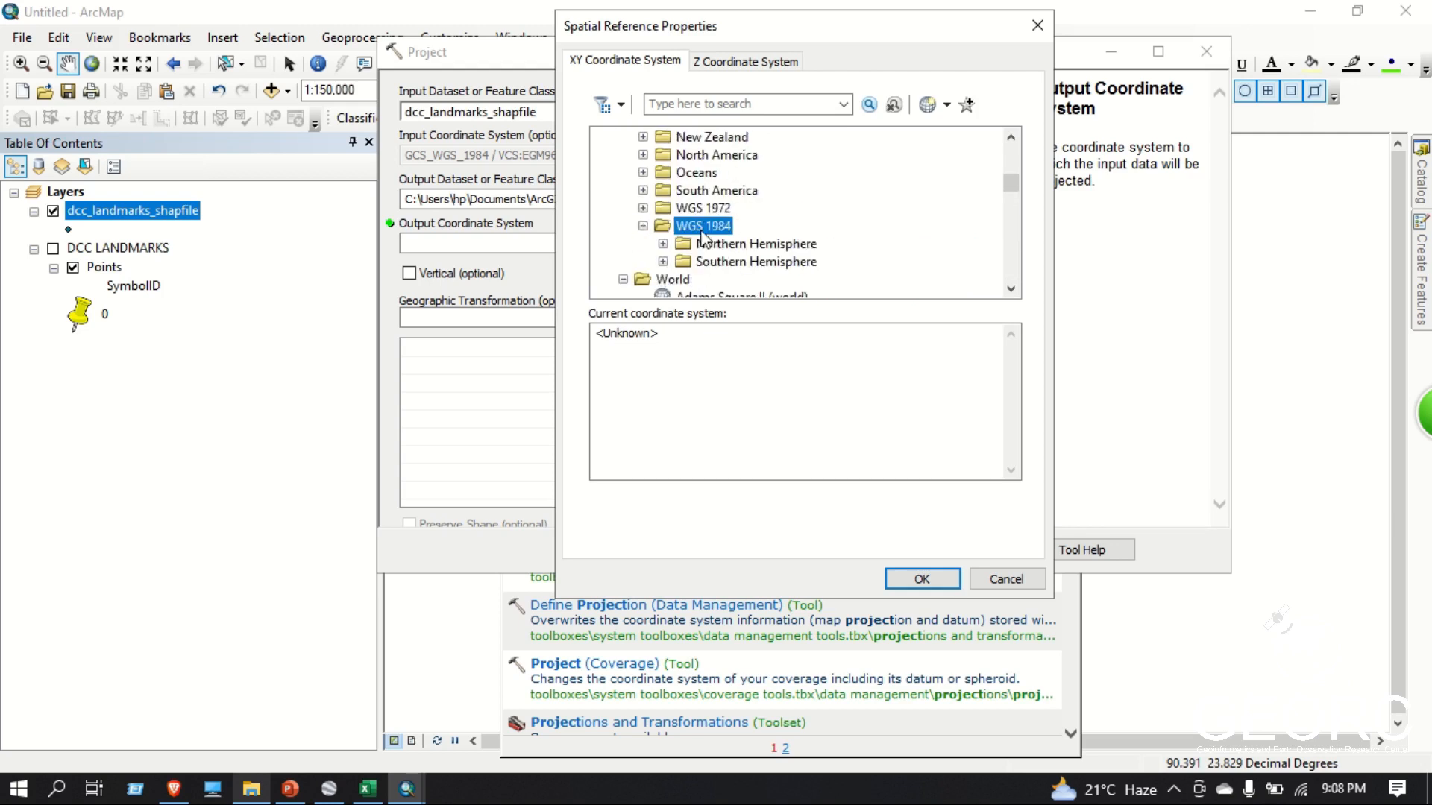
scroll(652, 209, up, 10)
click(602, 173)
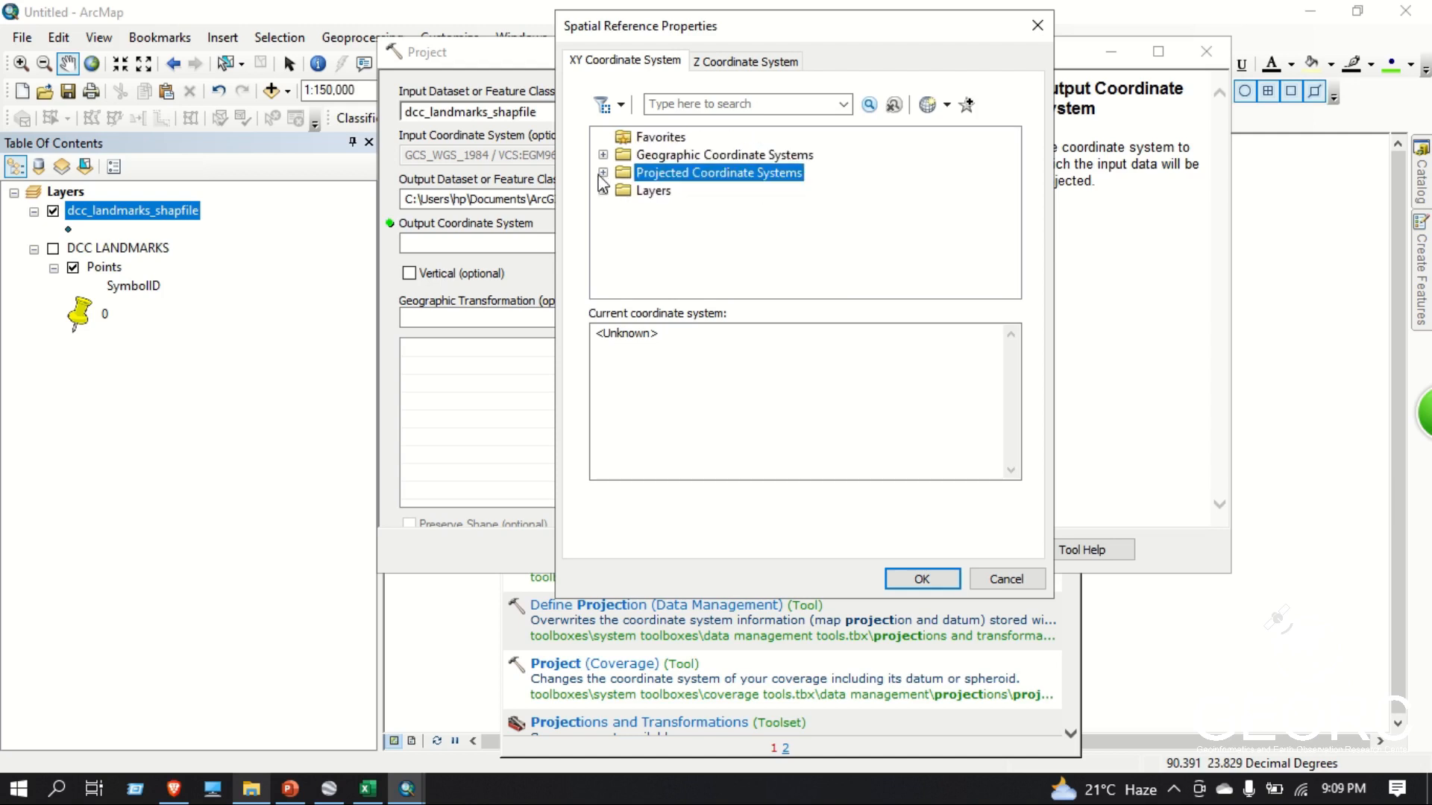
double_click(648, 177)
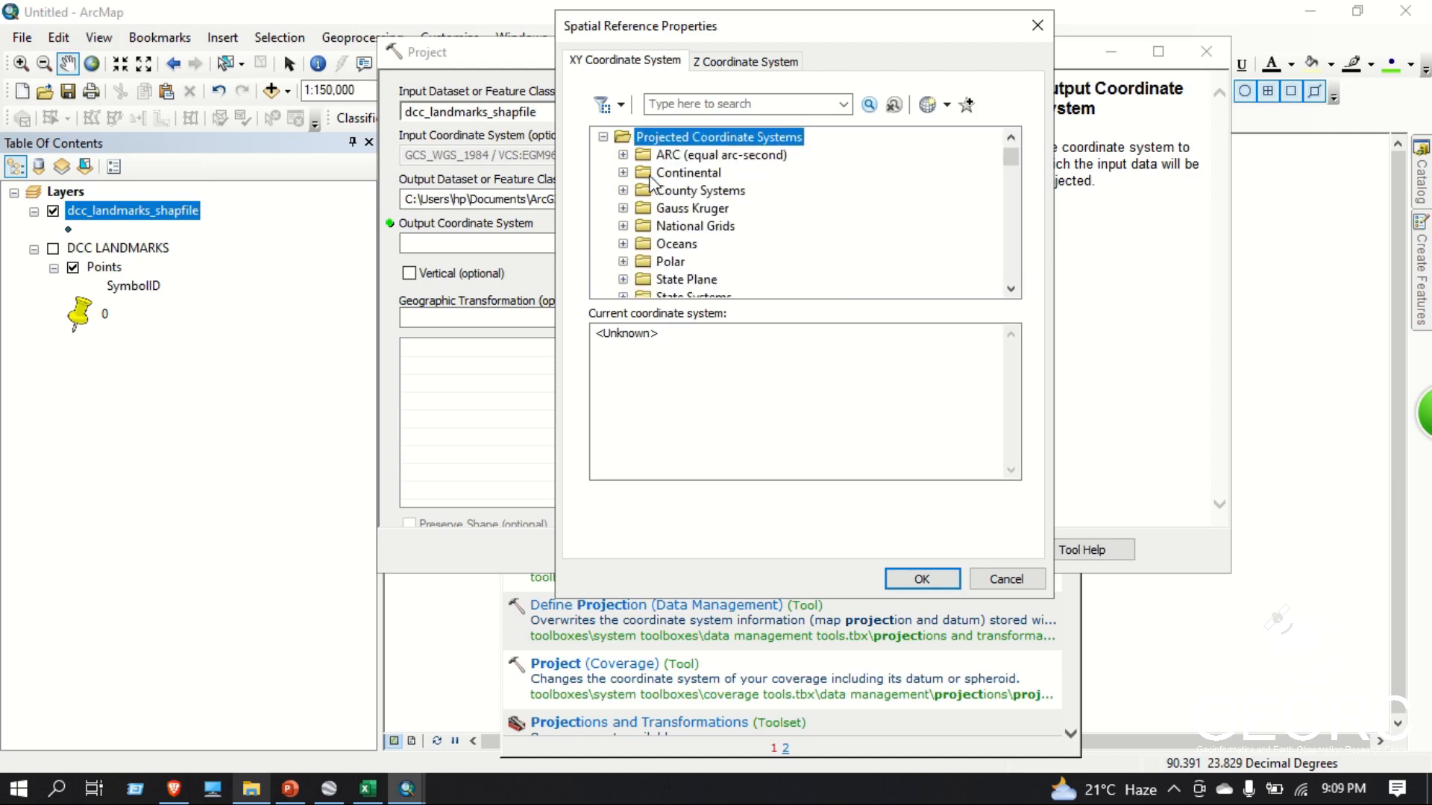
scroll(793, 223, down, 2)
scroll(696, 230, down, 4)
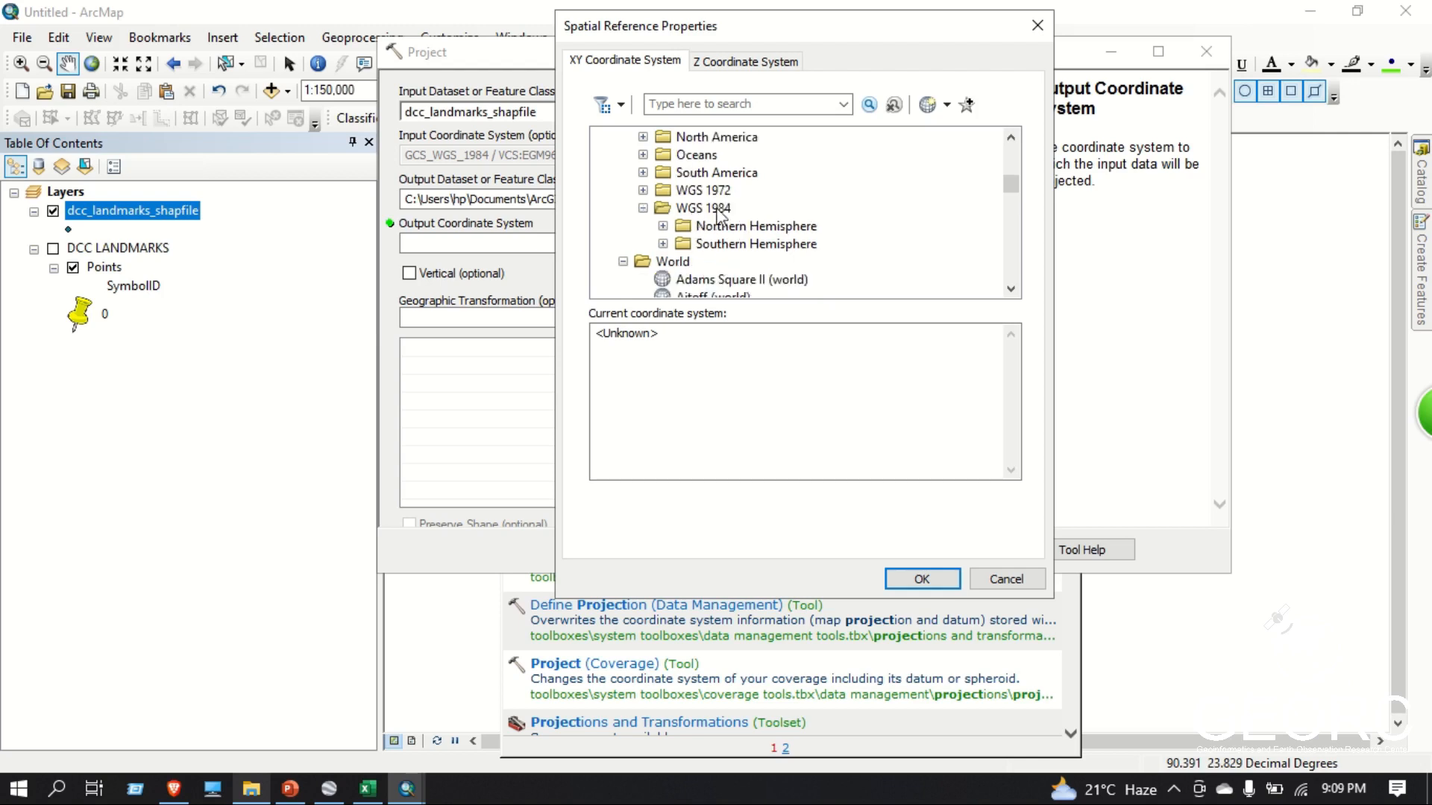
double_click(753, 226)
Set the Project tool's output coordinate system to WGS 1984 UTM Zone 45N
scroll(820, 235, down, 3)
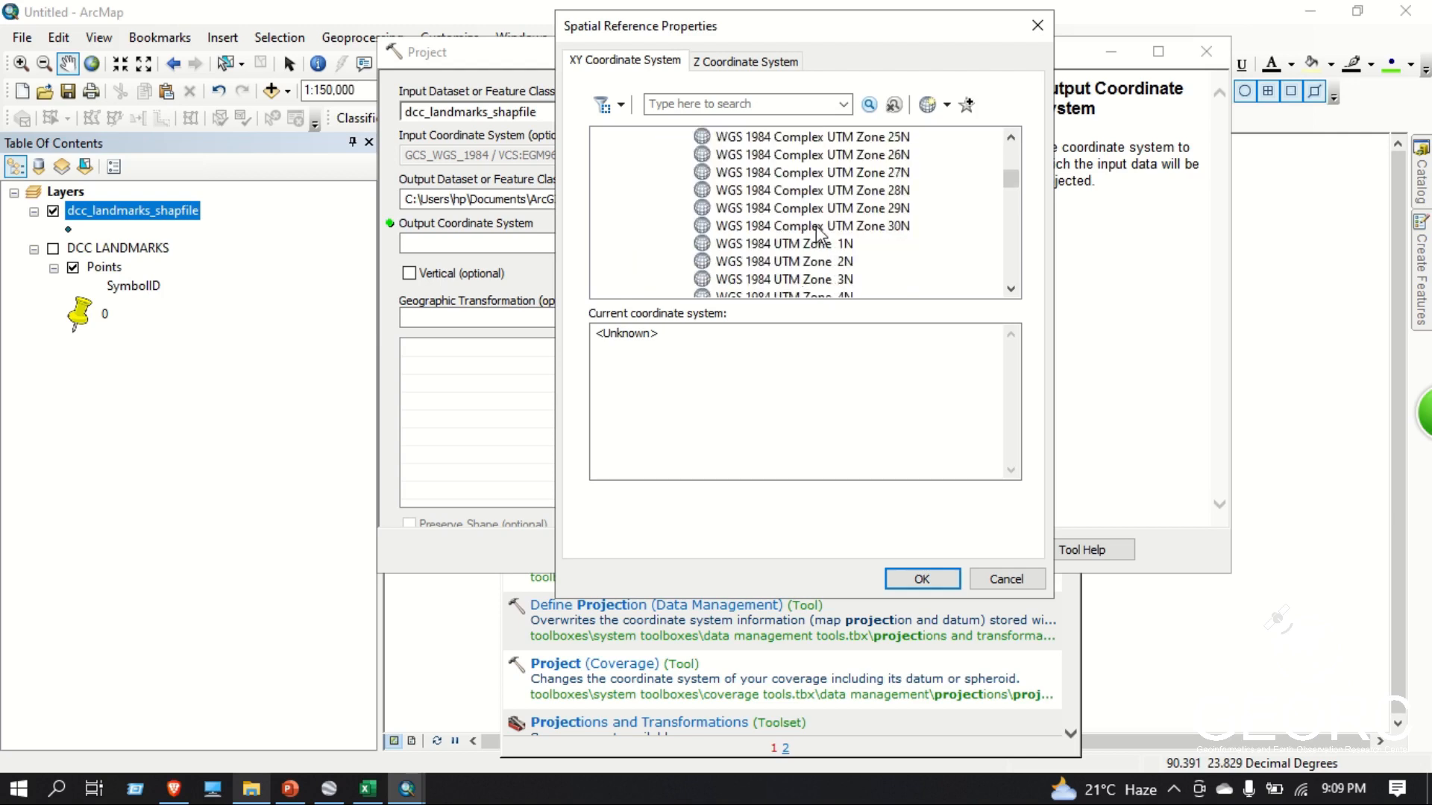
scroll(870, 222, down, 3)
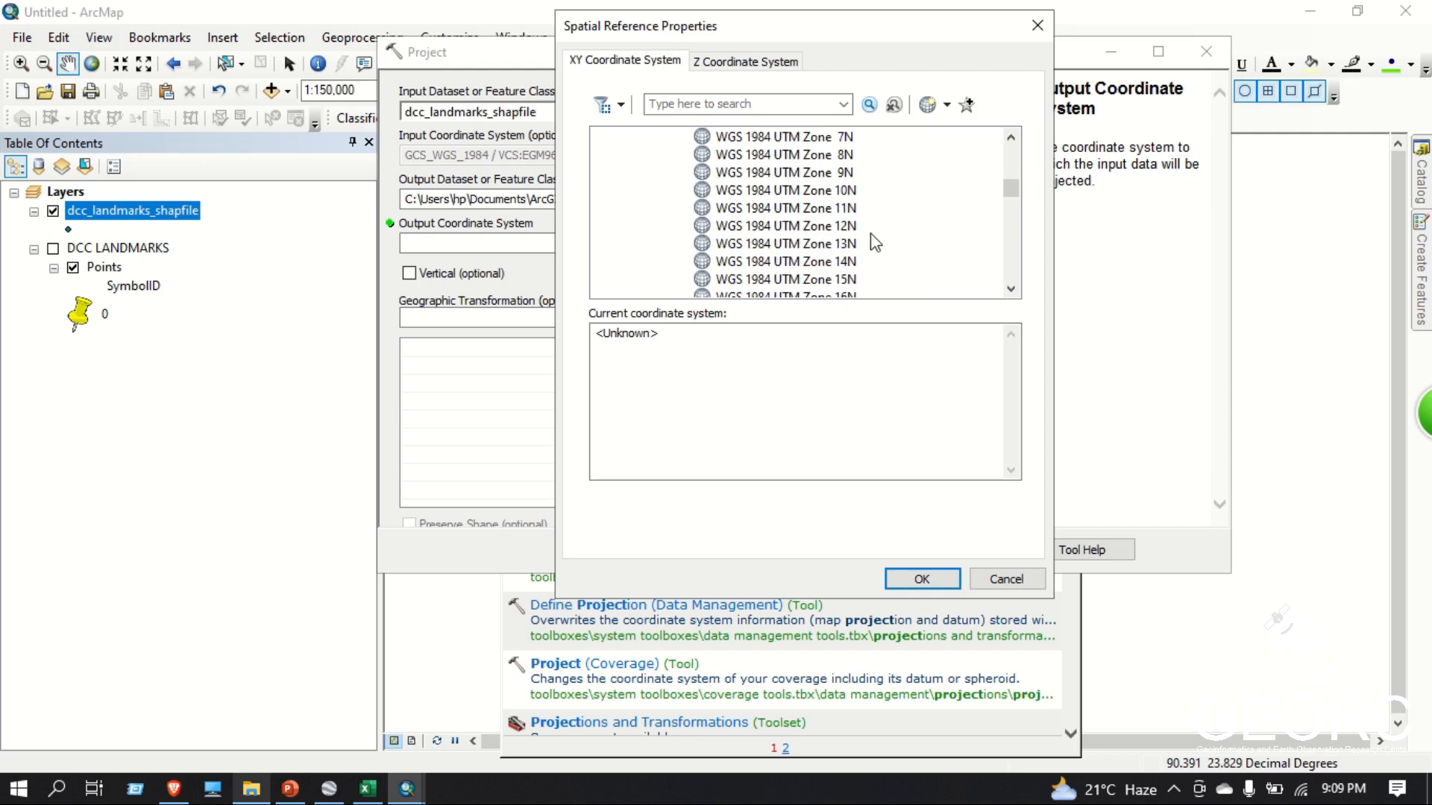
scroll(839, 228, down, 7)
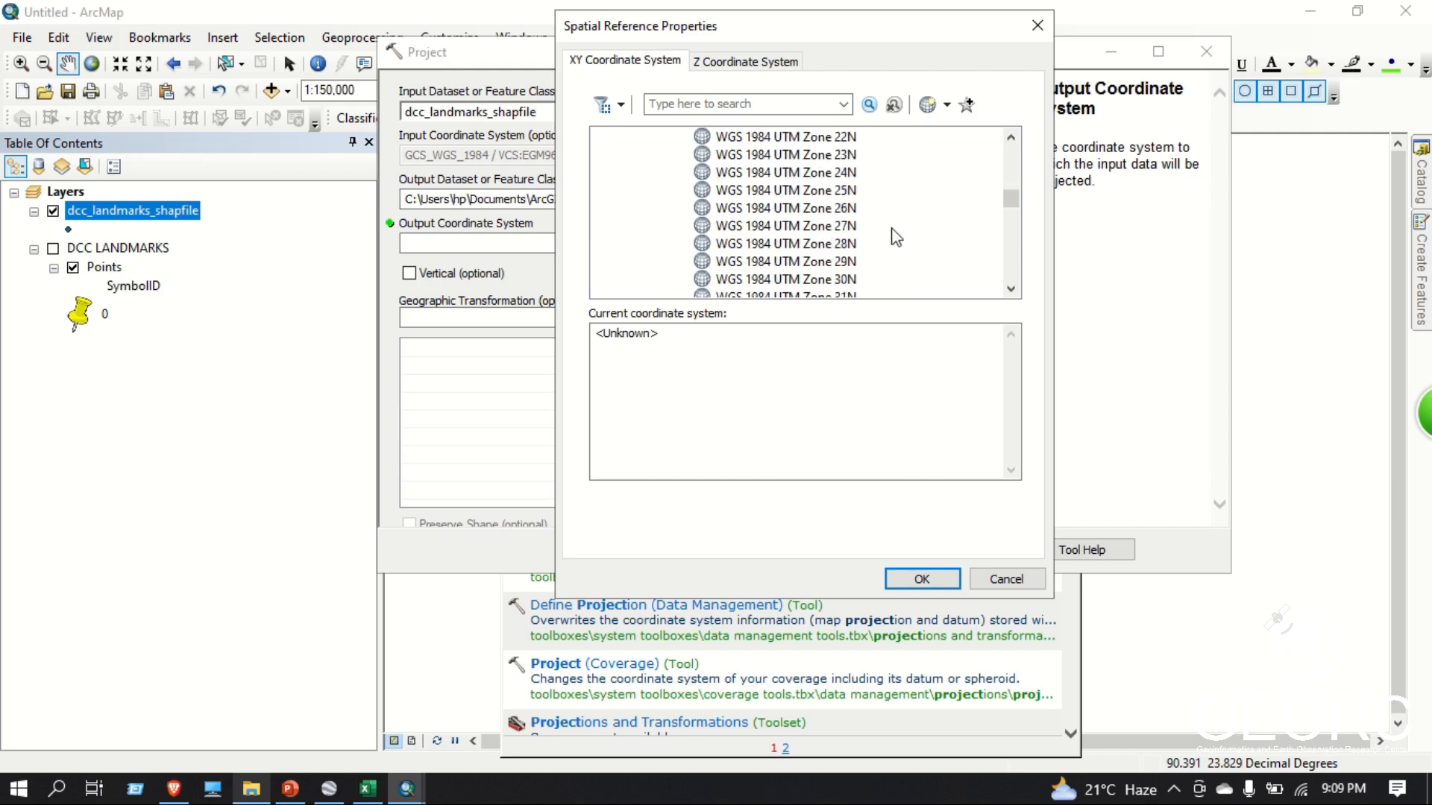
scroll(893, 236, down, 3)
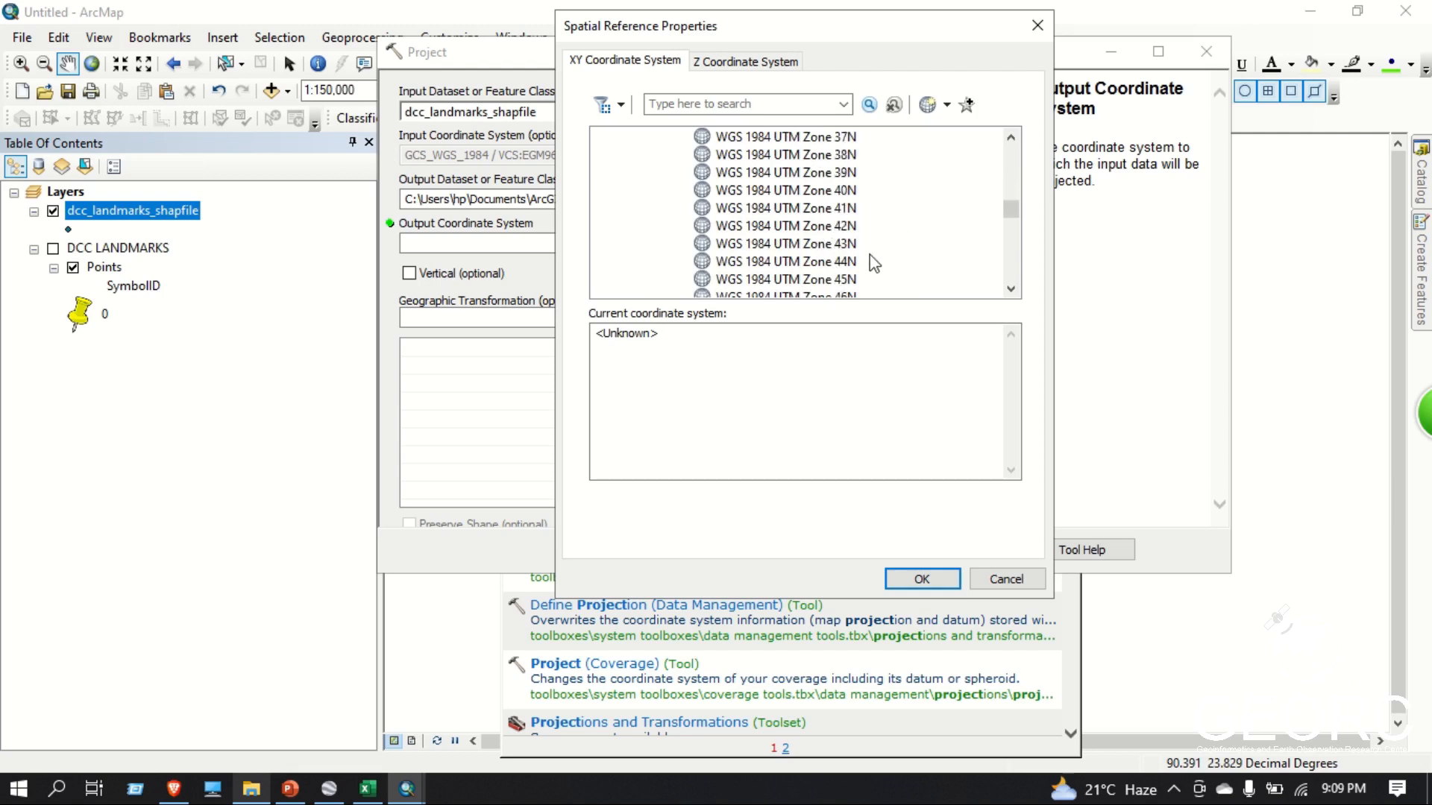
scroll(869, 271, down, 1)
click(847, 225)
click(921, 579)
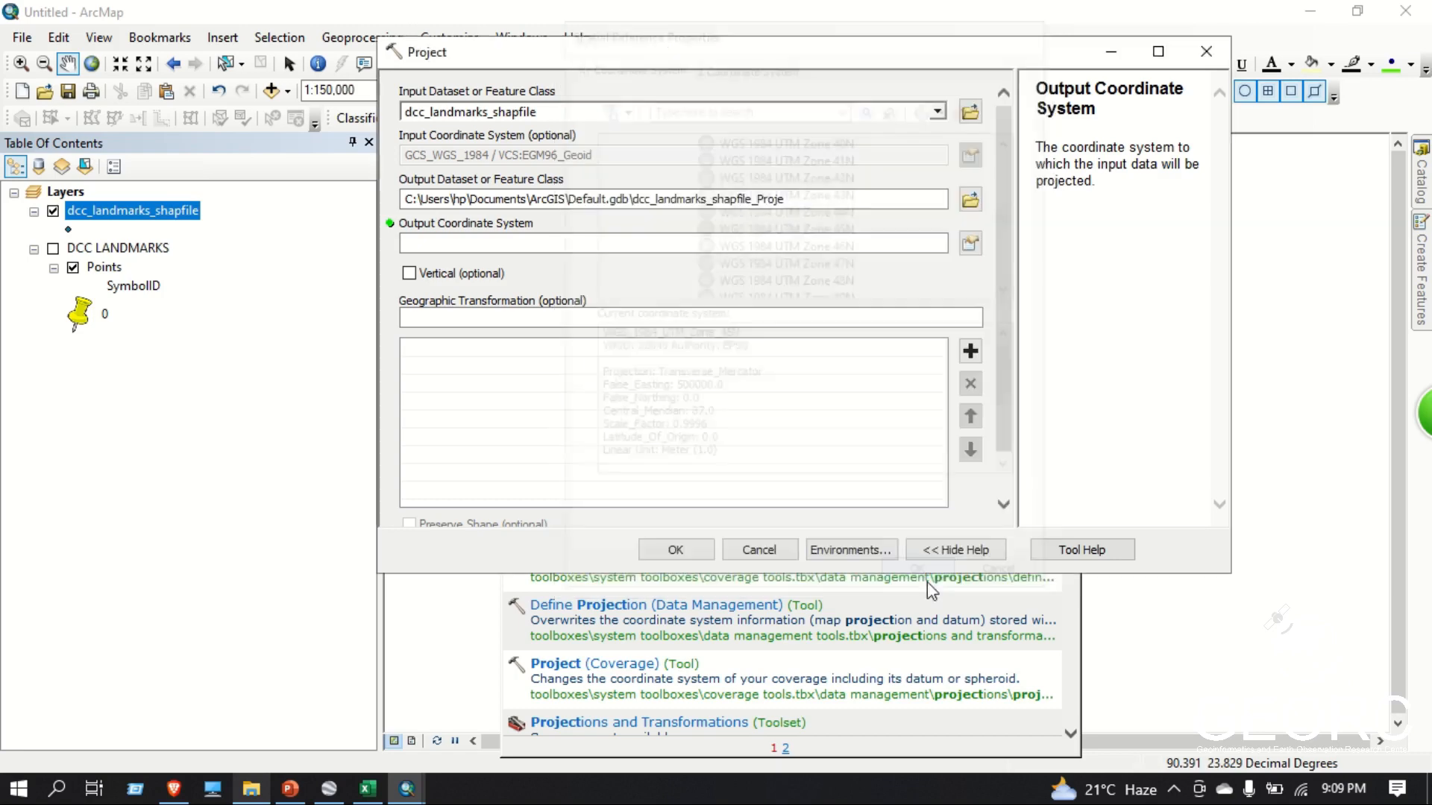
Run the Project tool on dcc_landmarks_shapfile and close the Search window
drag(769, 52, 638, 49)
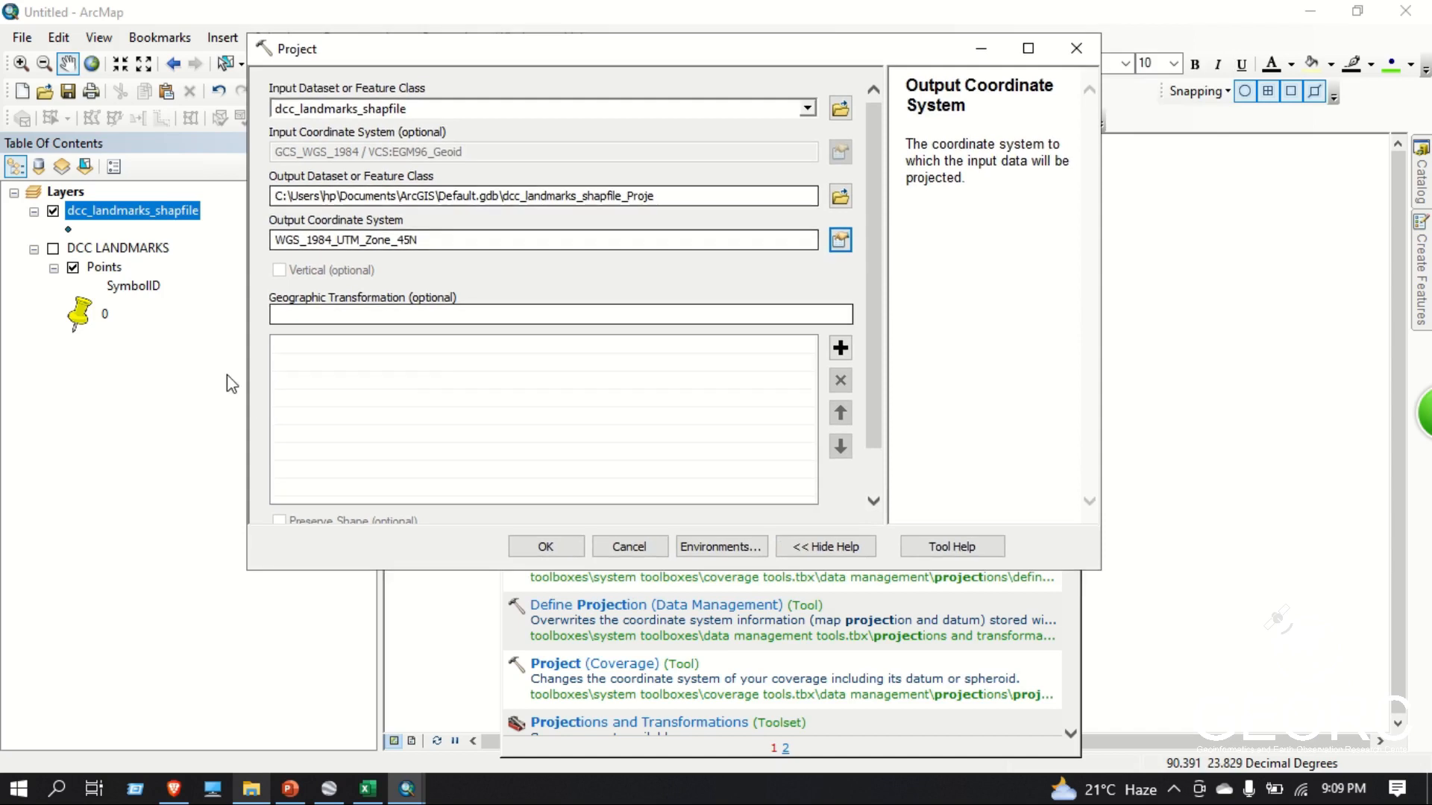
click(562, 551)
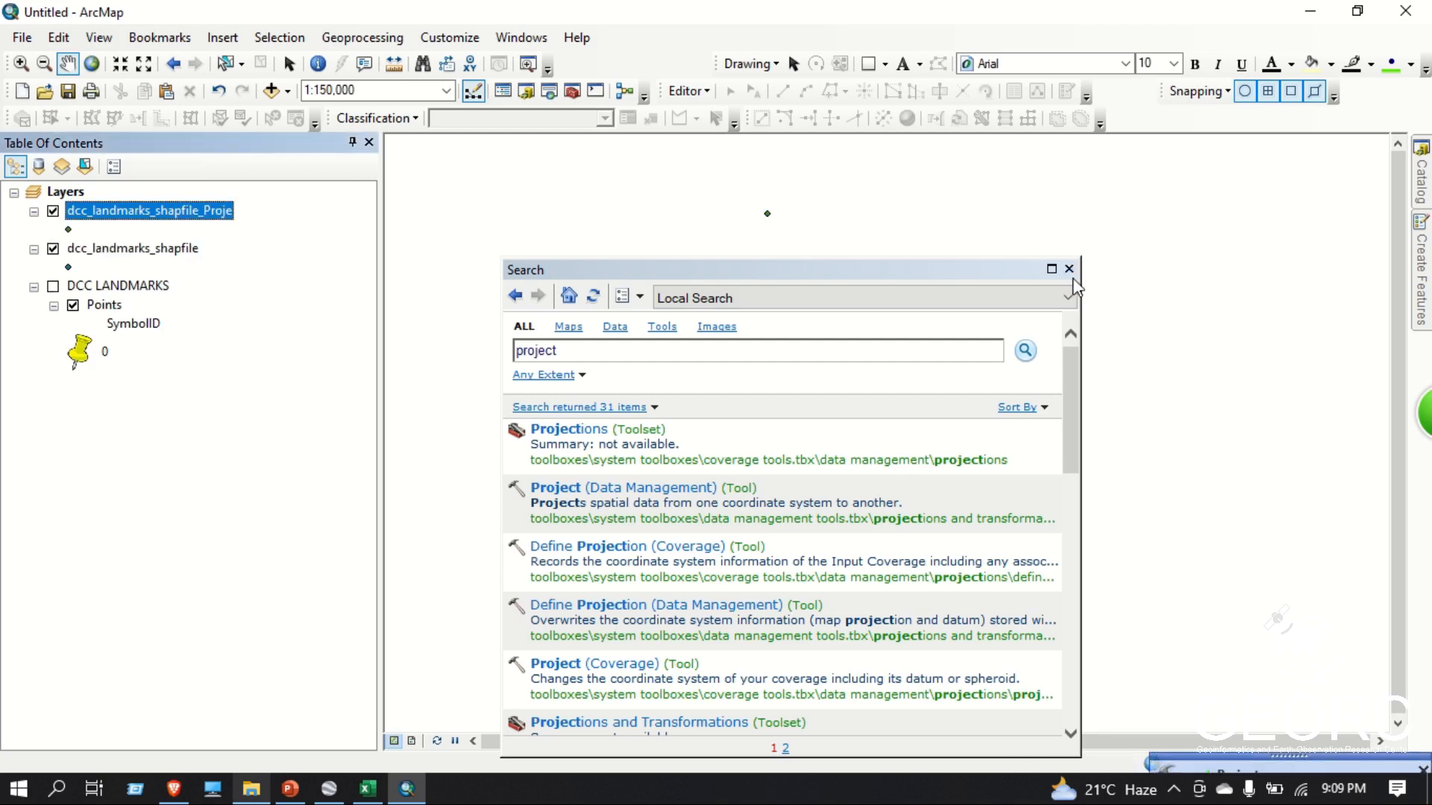
click(1070, 270)
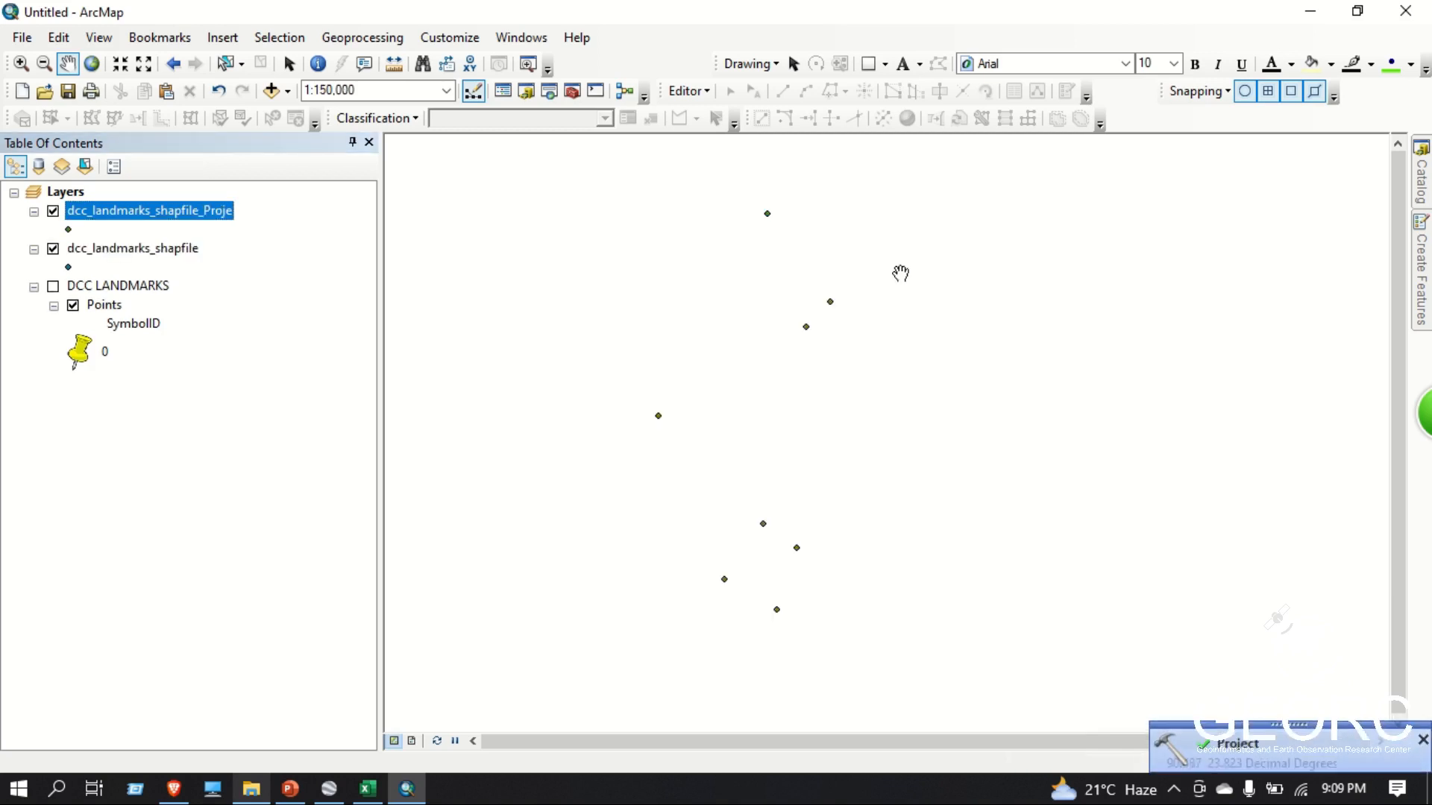
Open the attribute table of dcc_landmarks_shapfile_Proje, float and narrow its window, and view the last fields
mouse_move(718, 9)
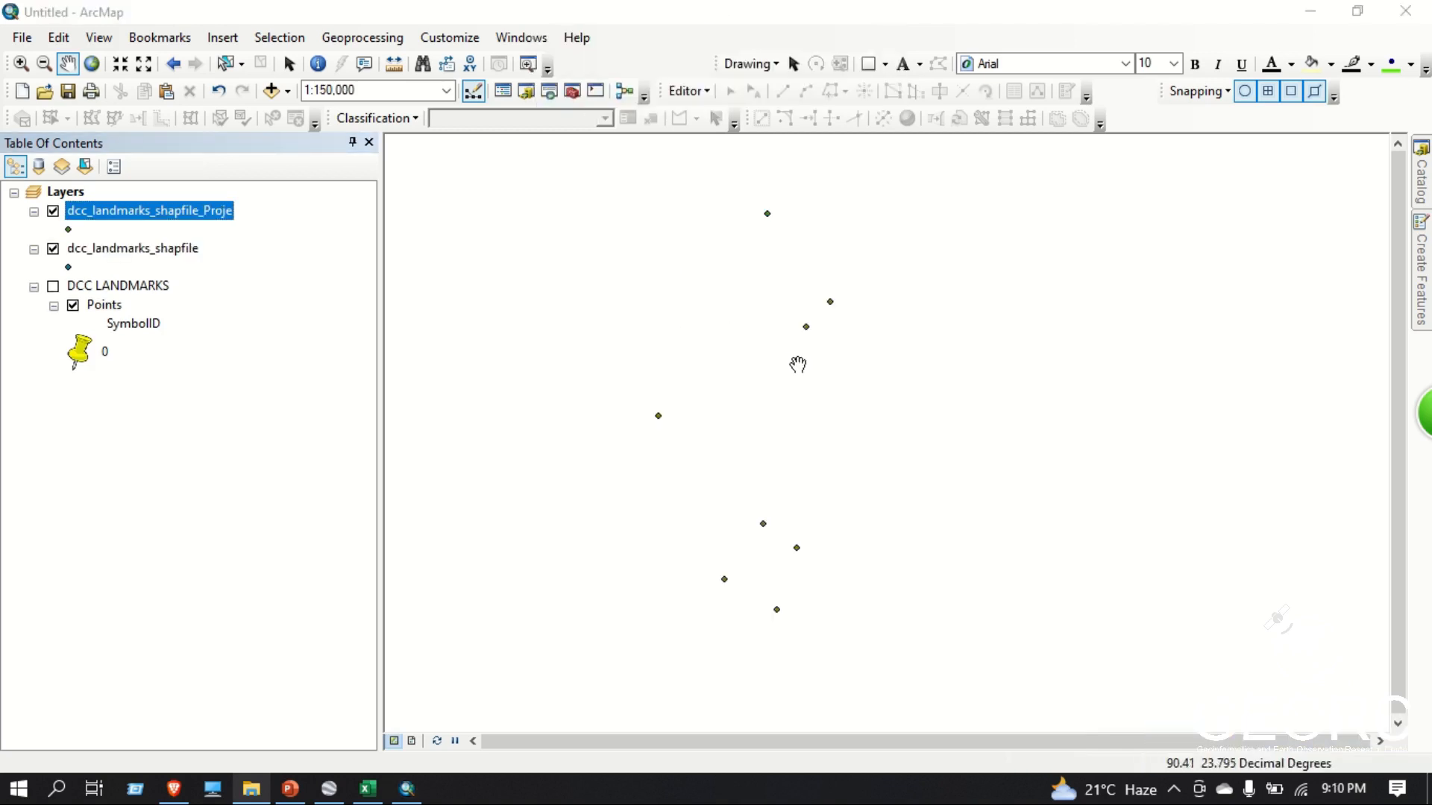
drag(799, 361, 768, 314)
drag(676, 338, 705, 358)
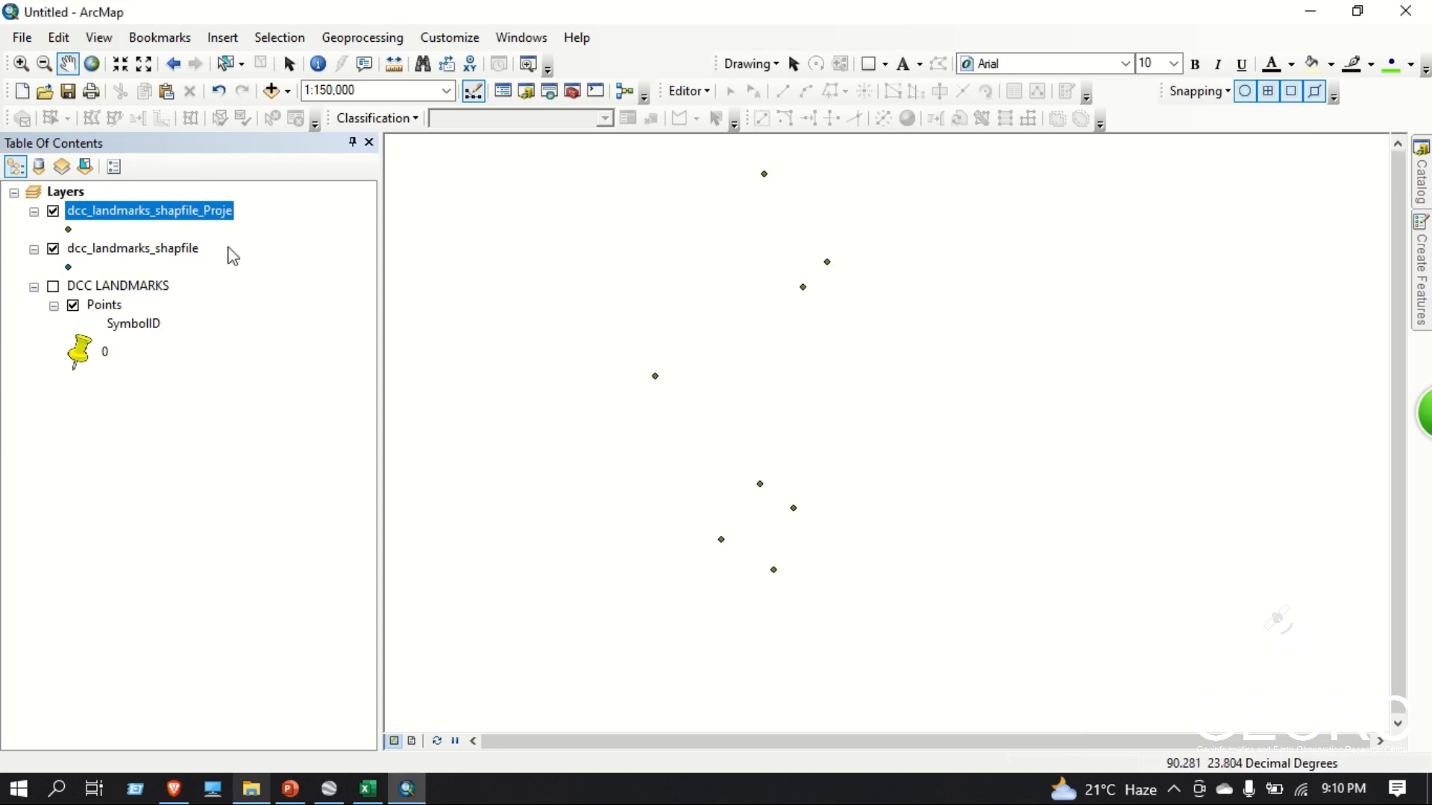
right_click(155, 216)
click(265, 272)
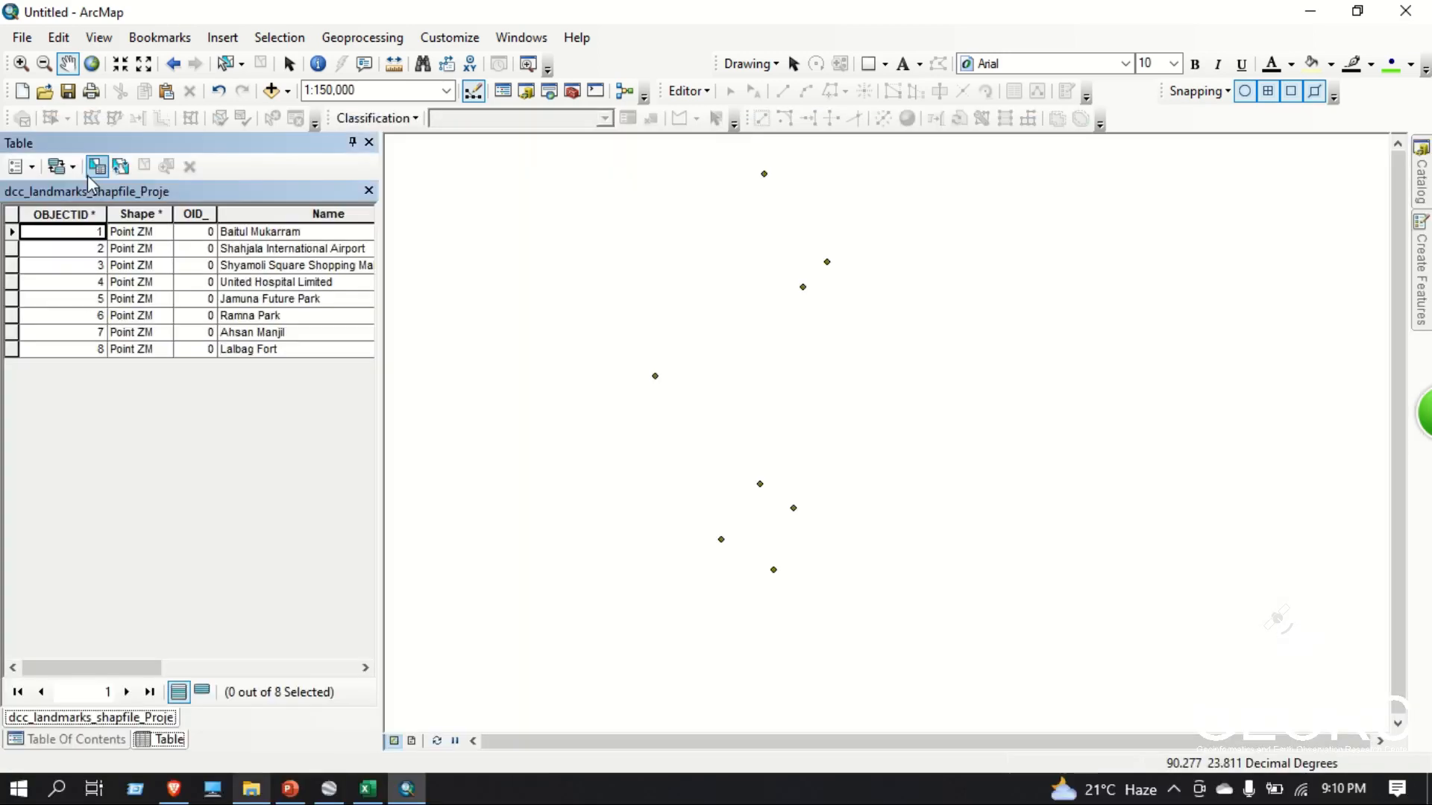
drag(54, 143, 366, 187)
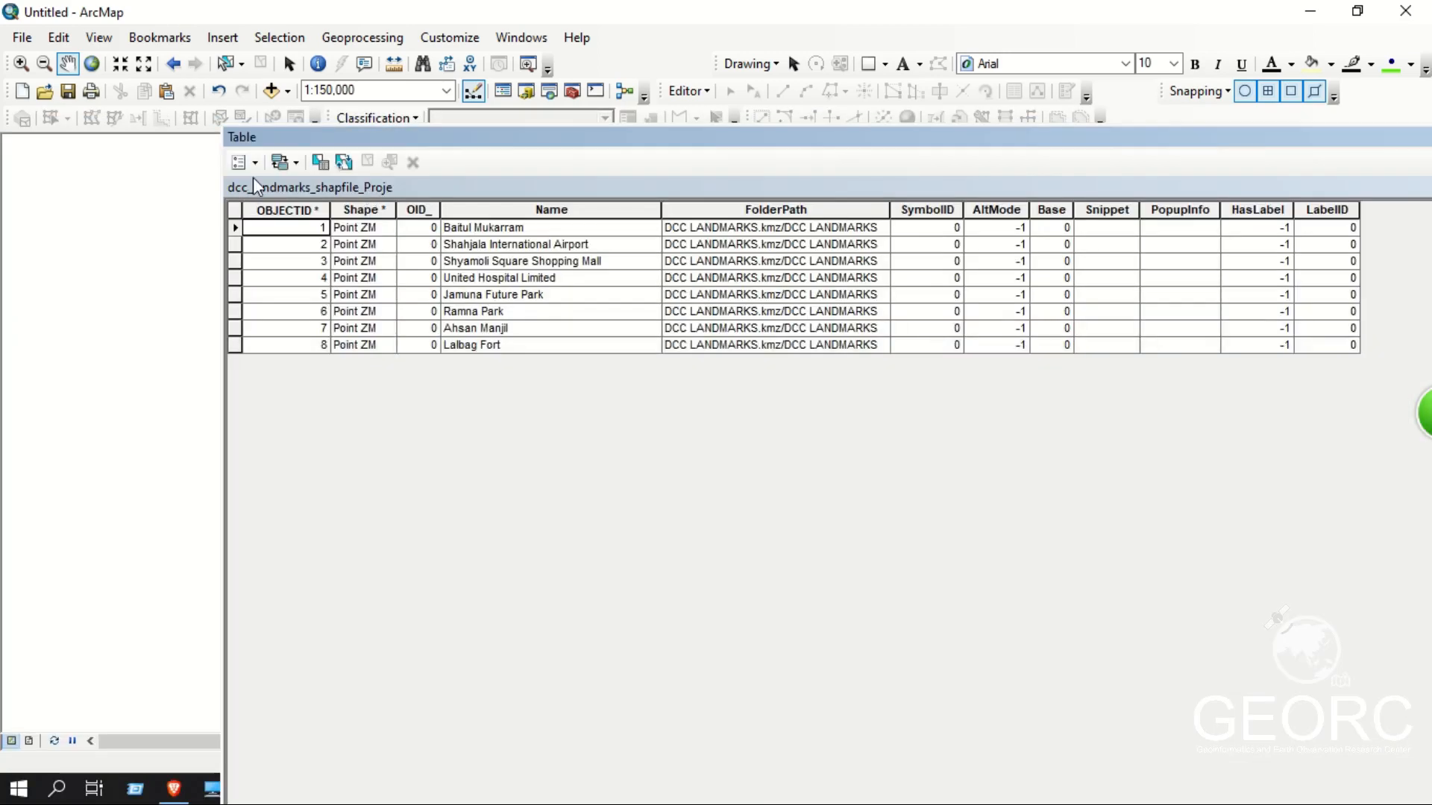
double_click(527, 139)
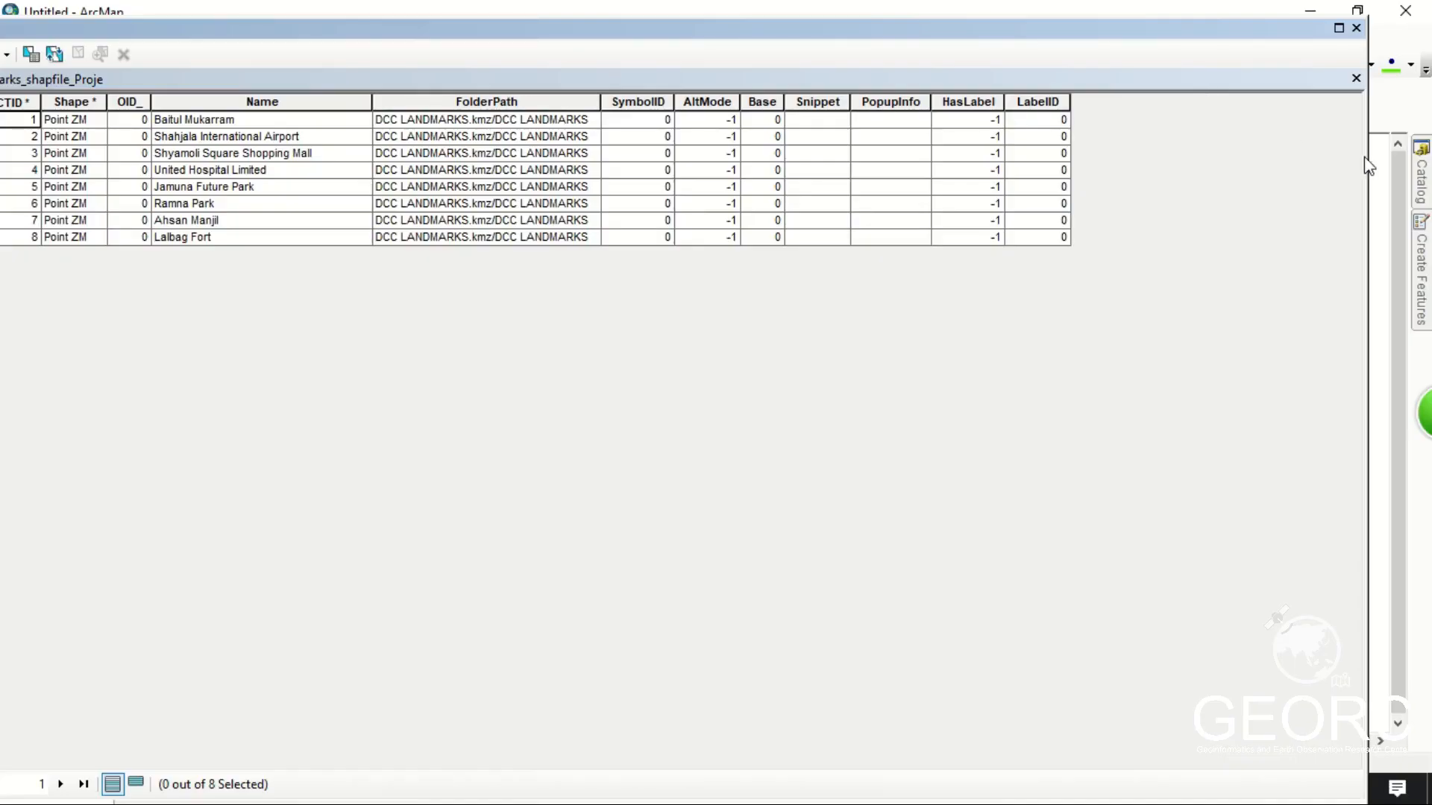
drag(1368, 160, 744, 160)
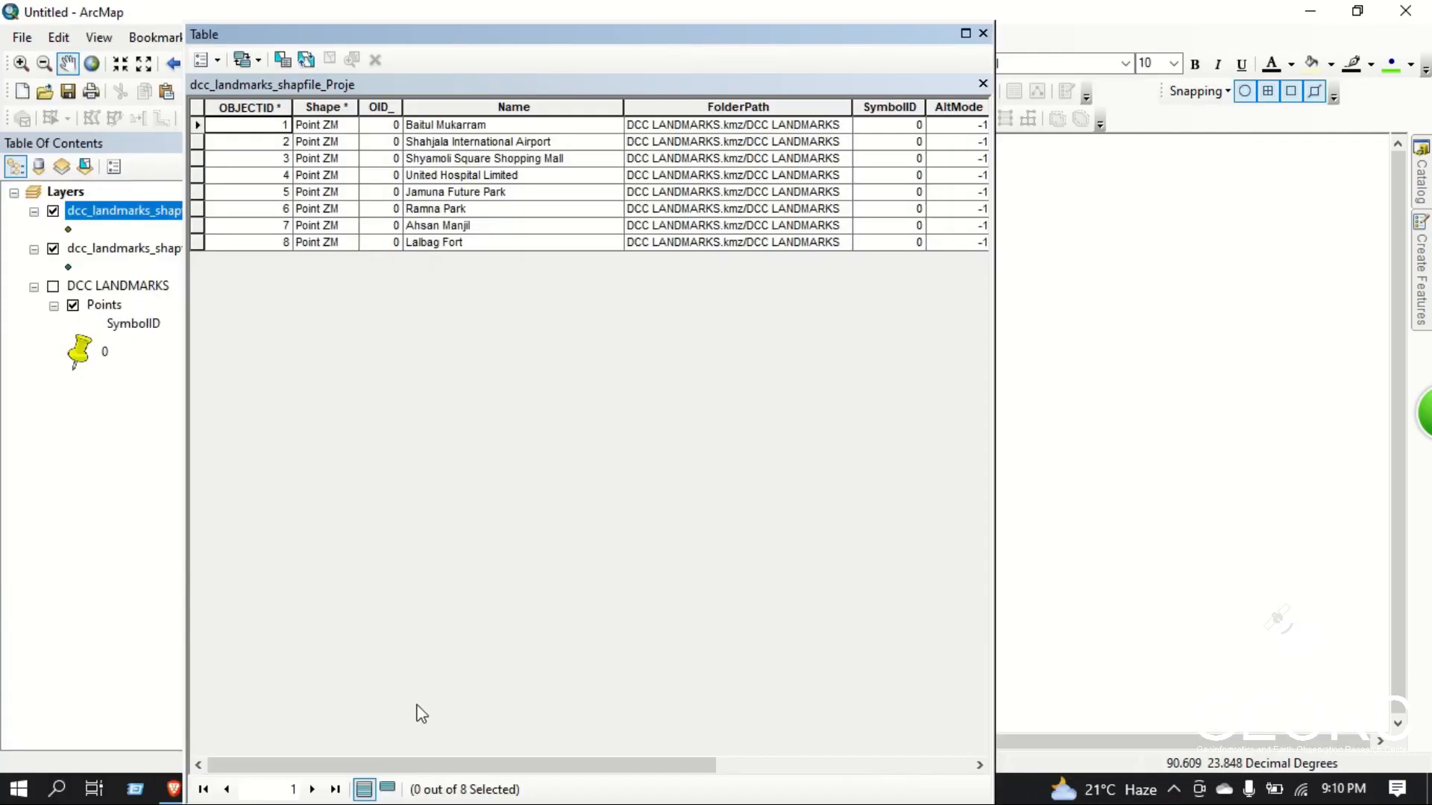
drag(418, 765, 671, 765)
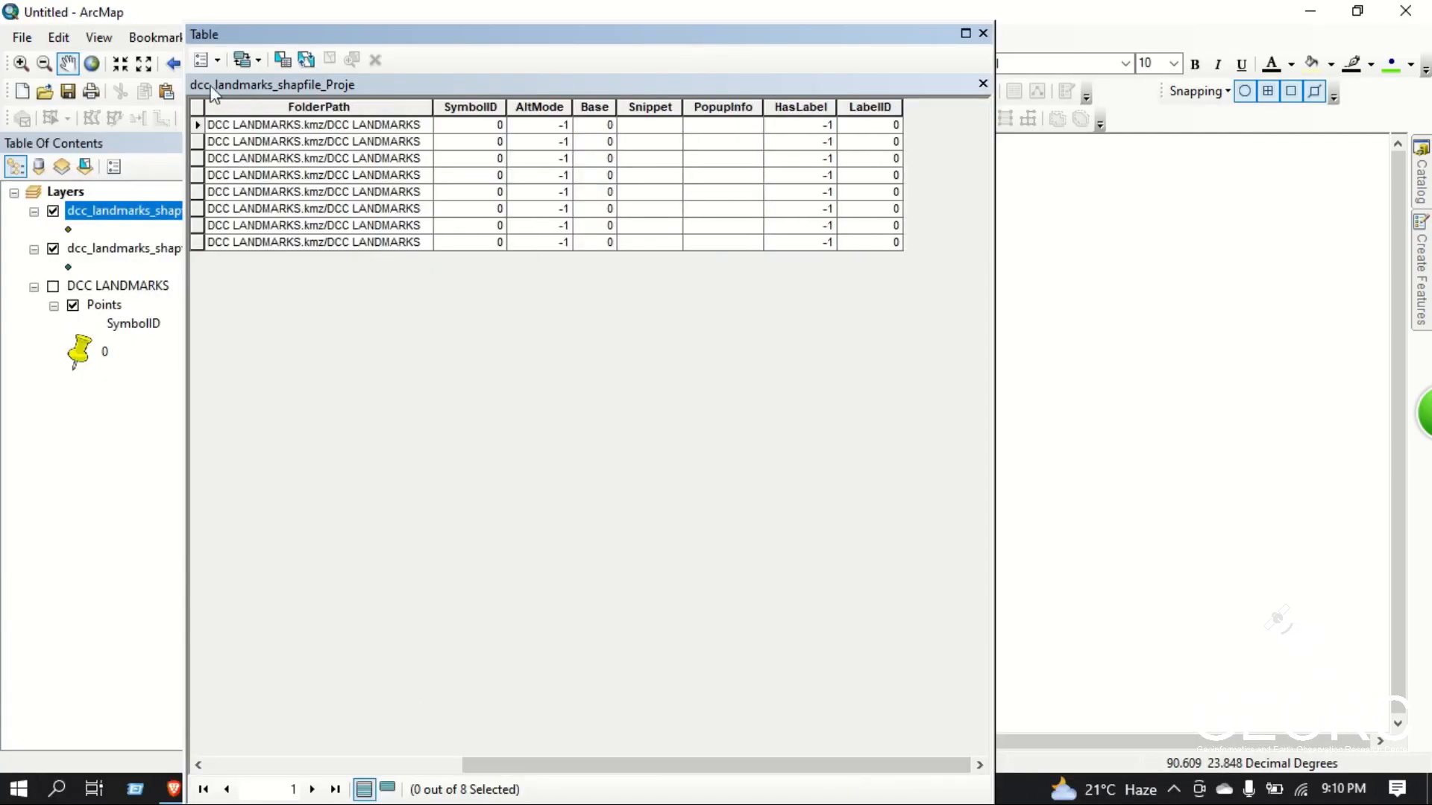
Add a field named Lat of type Double to the dcc_landmarks_shapfile_Proje table
click(202, 60)
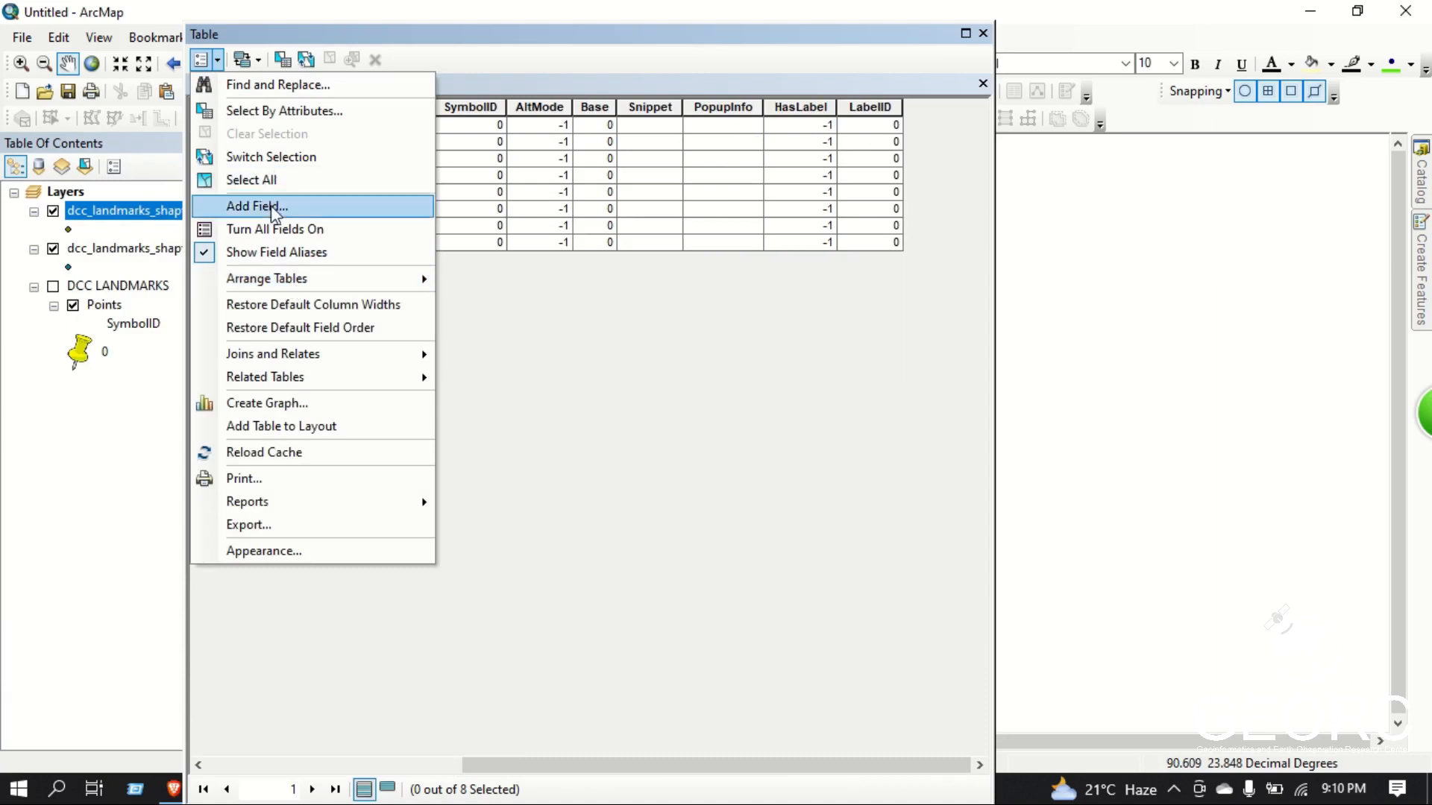
click(275, 209)
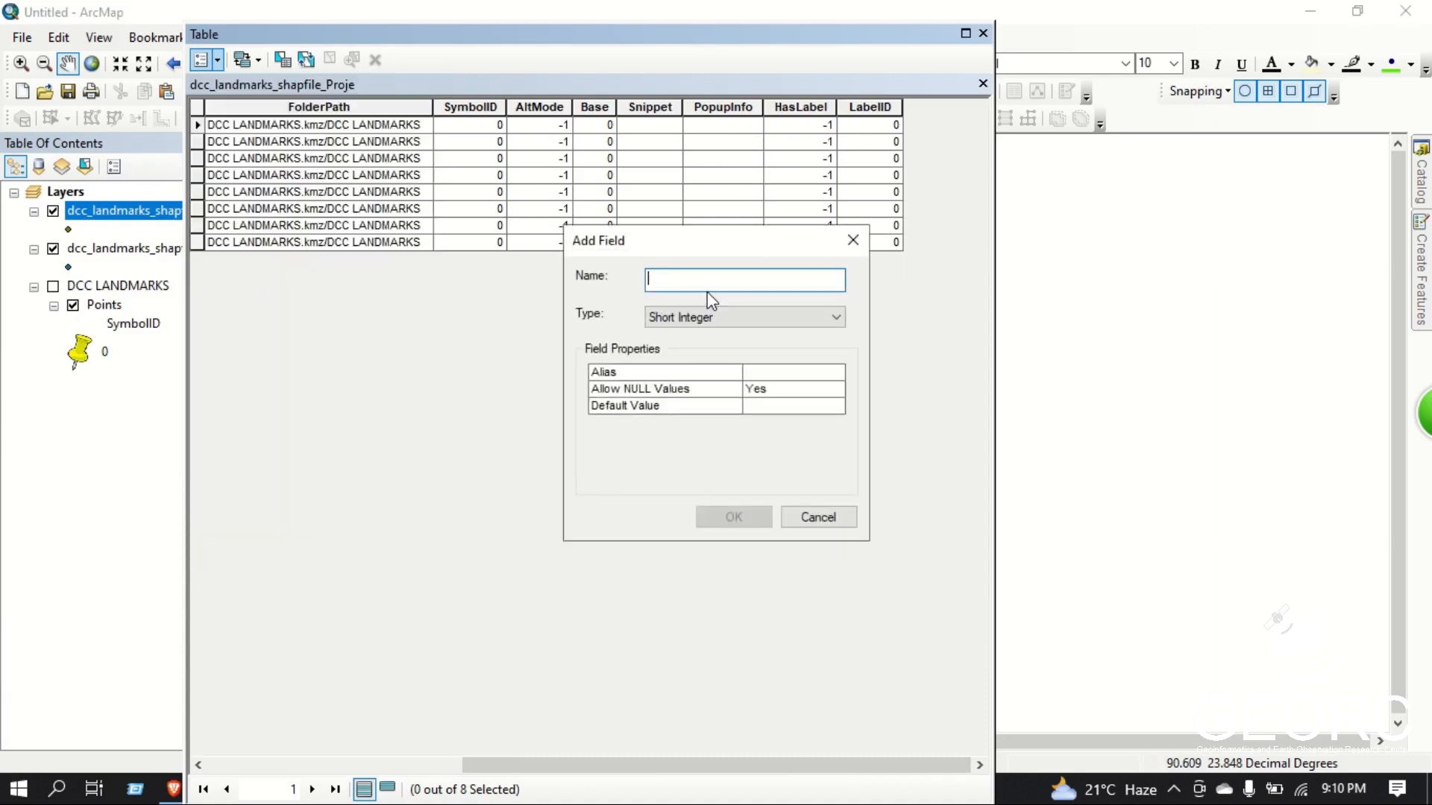
text(LAt)
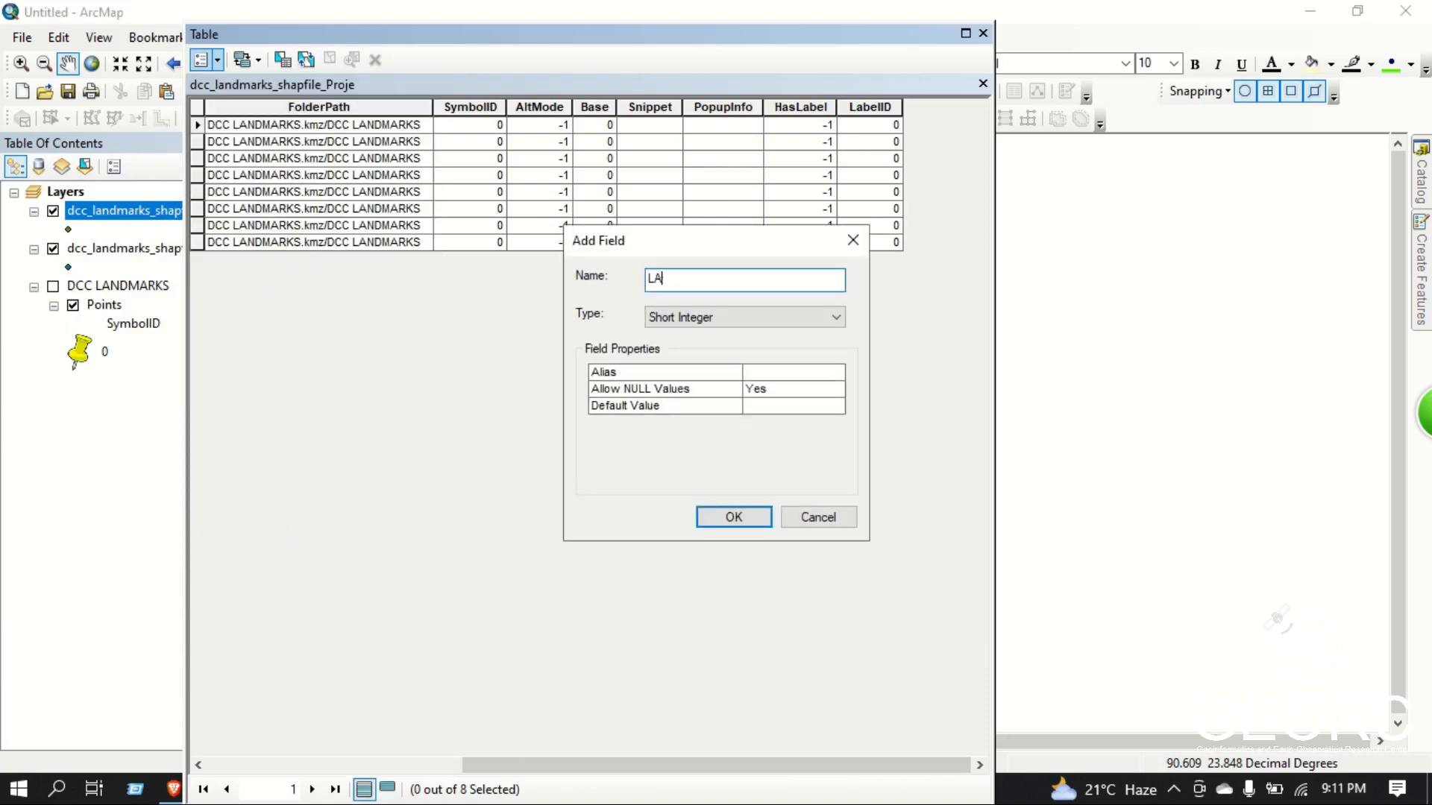
key(BackSpace)
text(a)
key(BackSpace)
text(Lat)
click(758, 326)
click(705, 376)
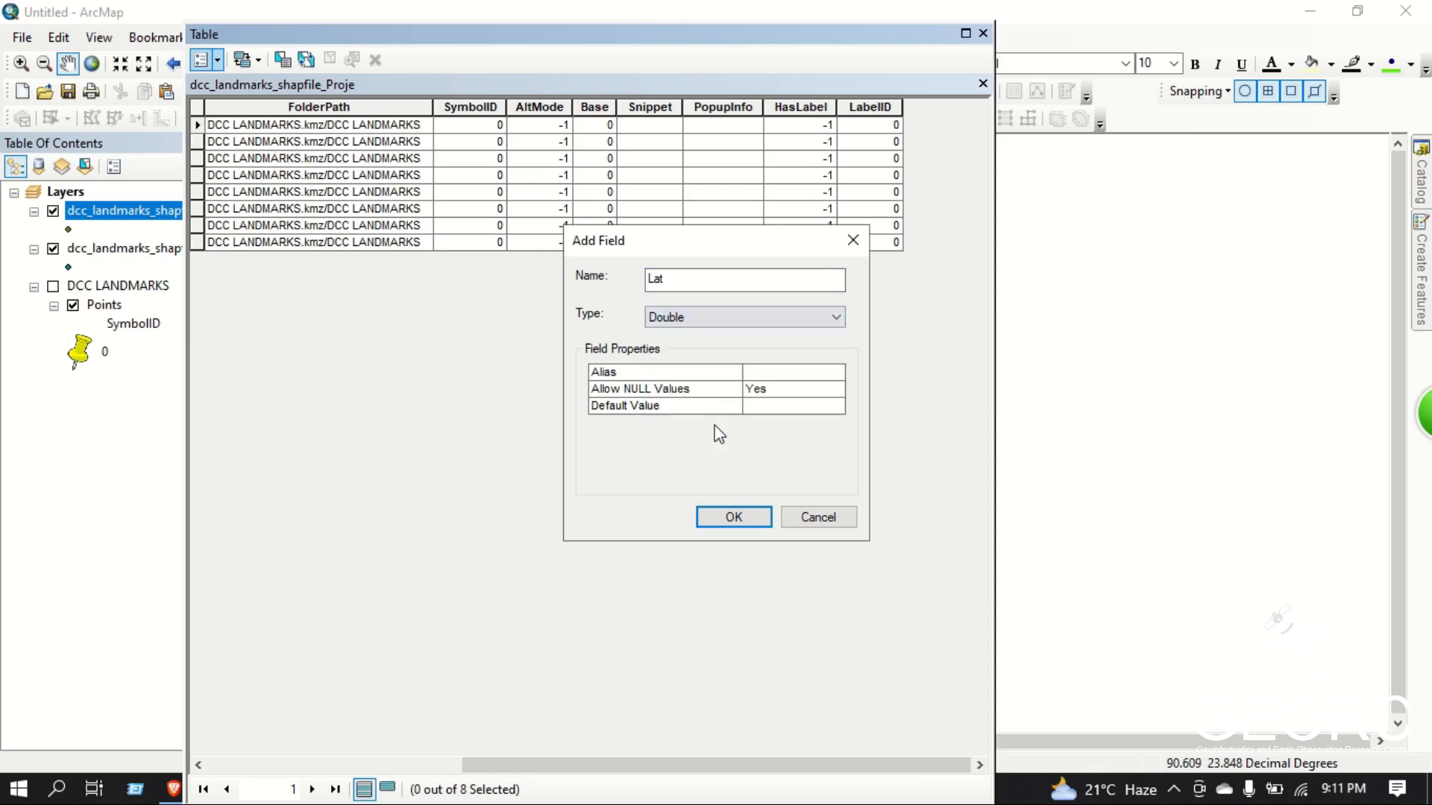
click(754, 517)
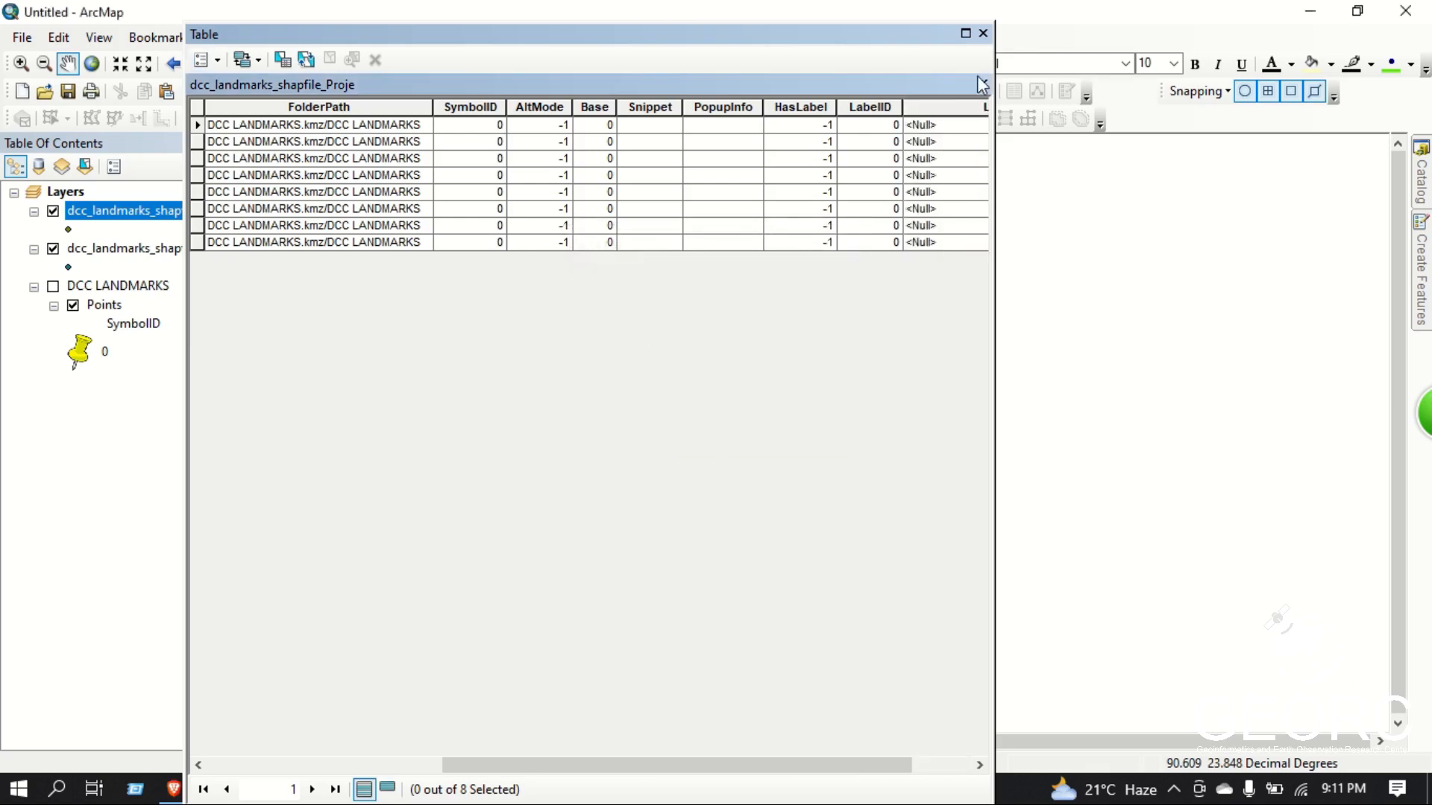
Add a field named Long of type Double to the dcc_landmarks_shapfile_Proje table
click(217, 61)
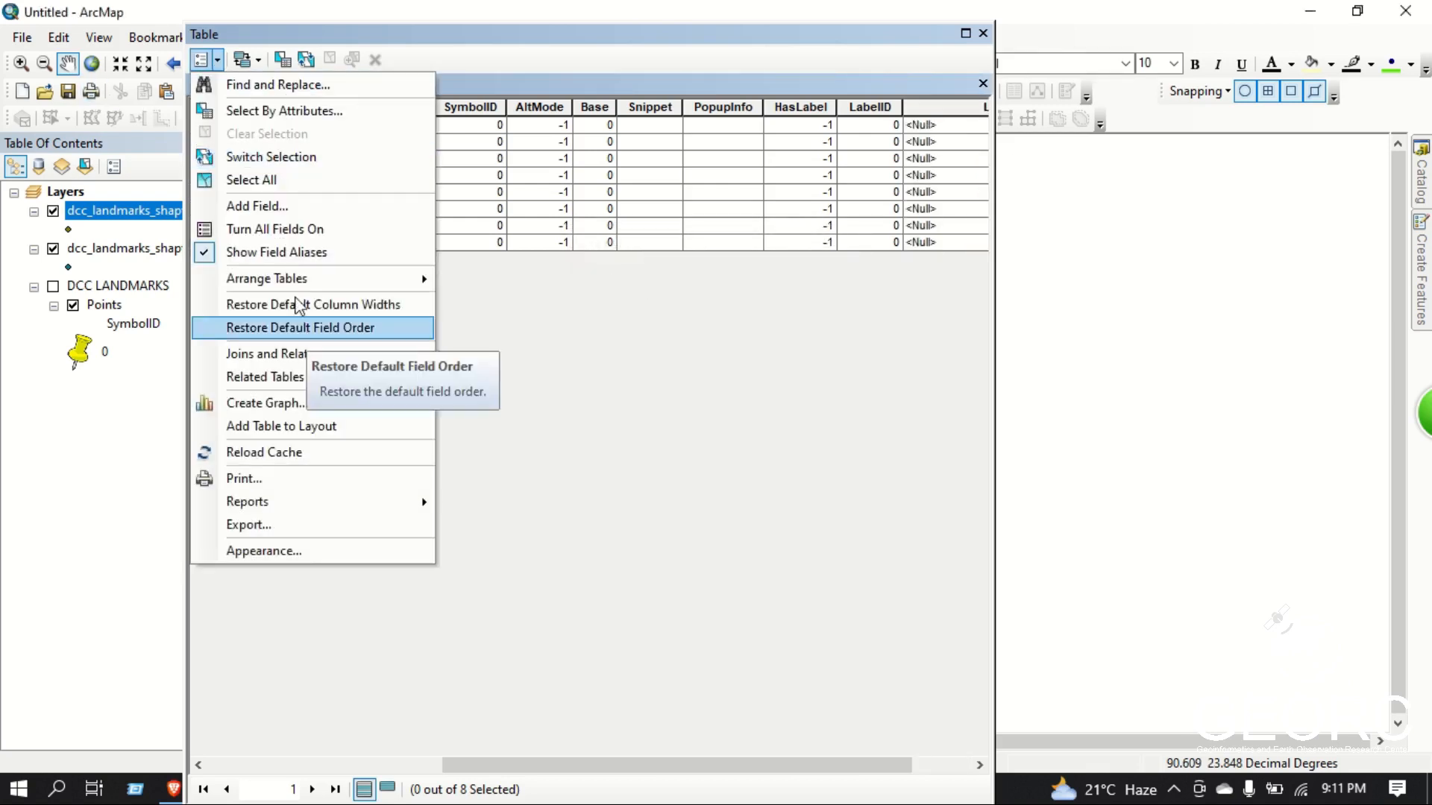
click(258, 205)
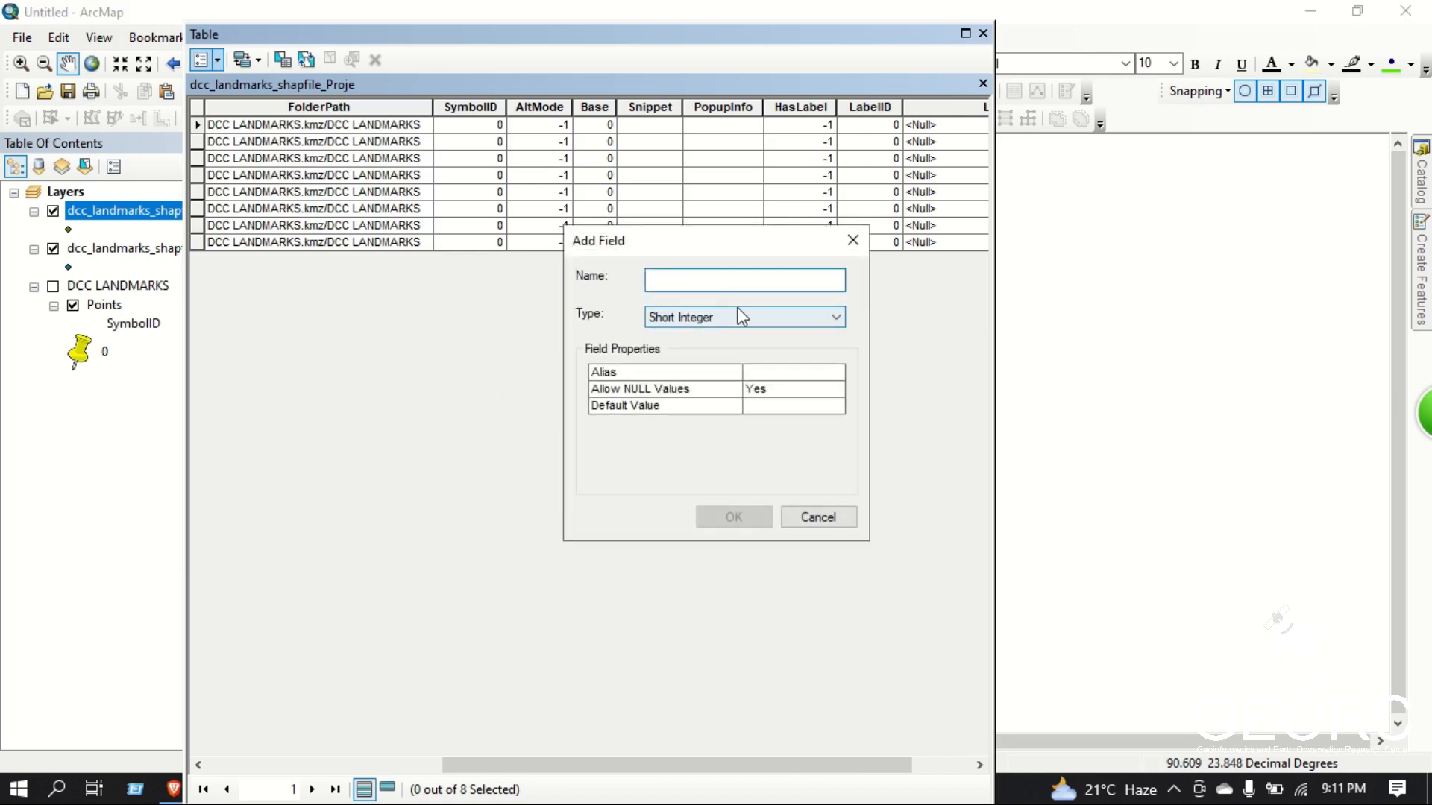
text(Long)
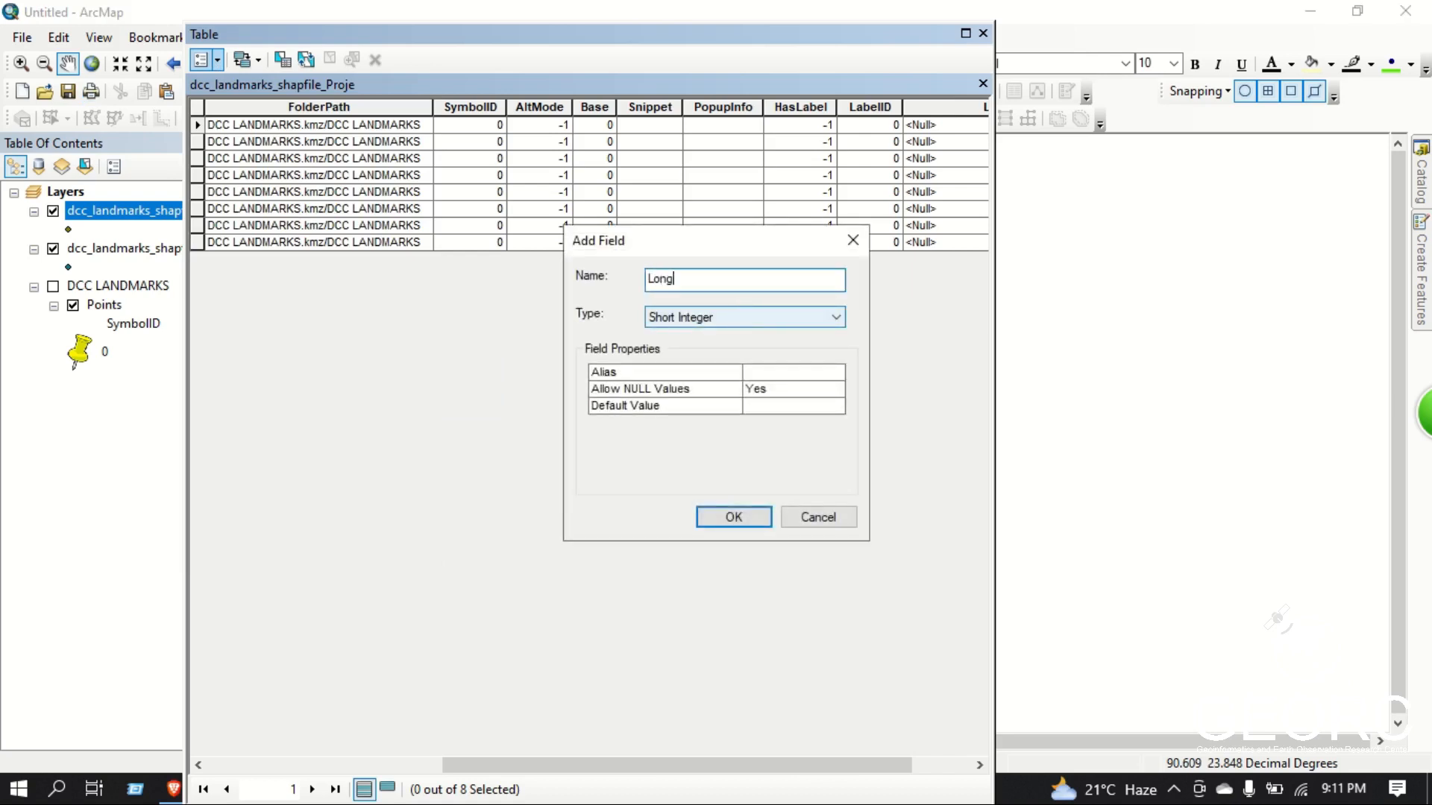
click(758, 328)
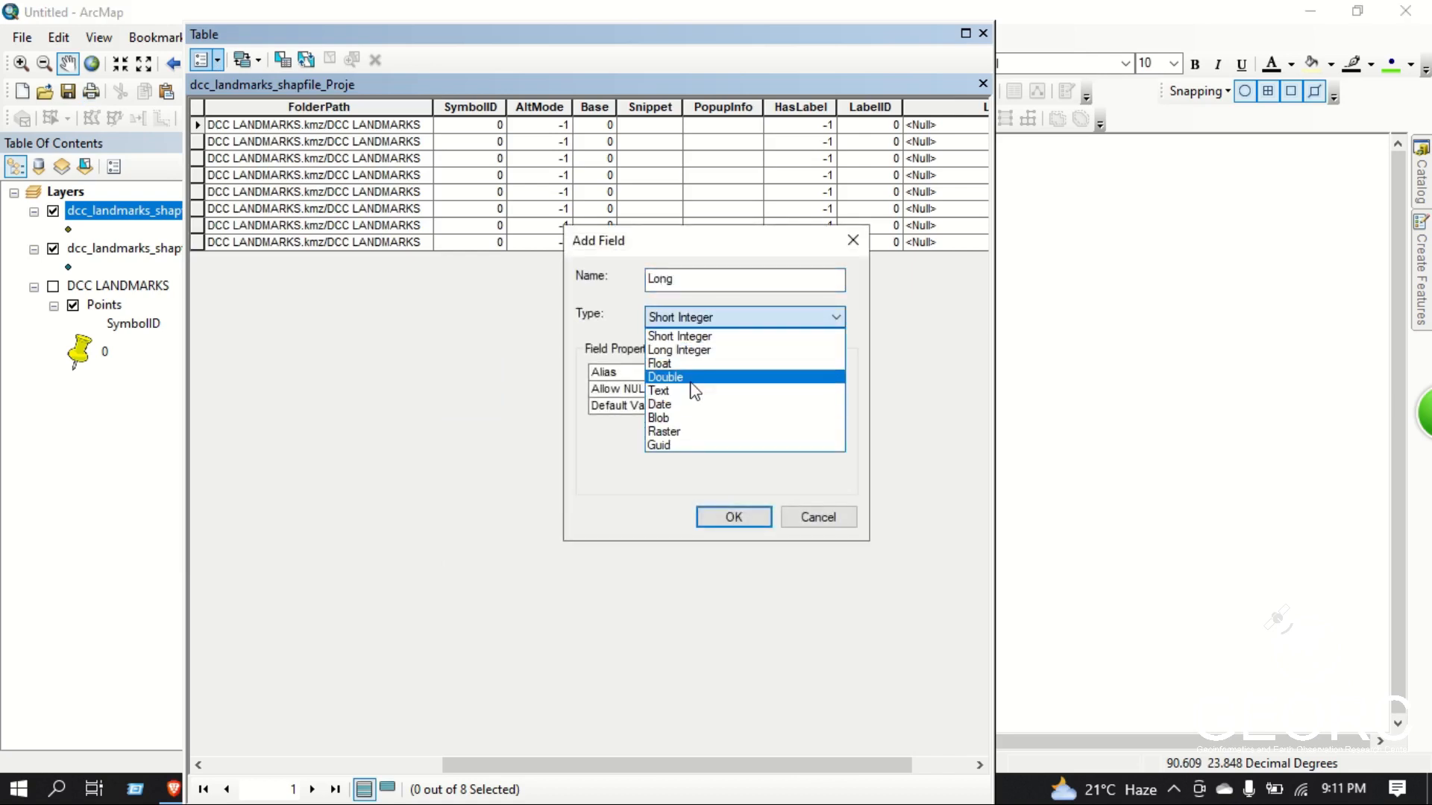
click(694, 378)
click(733, 516)
drag(642, 767, 735, 768)
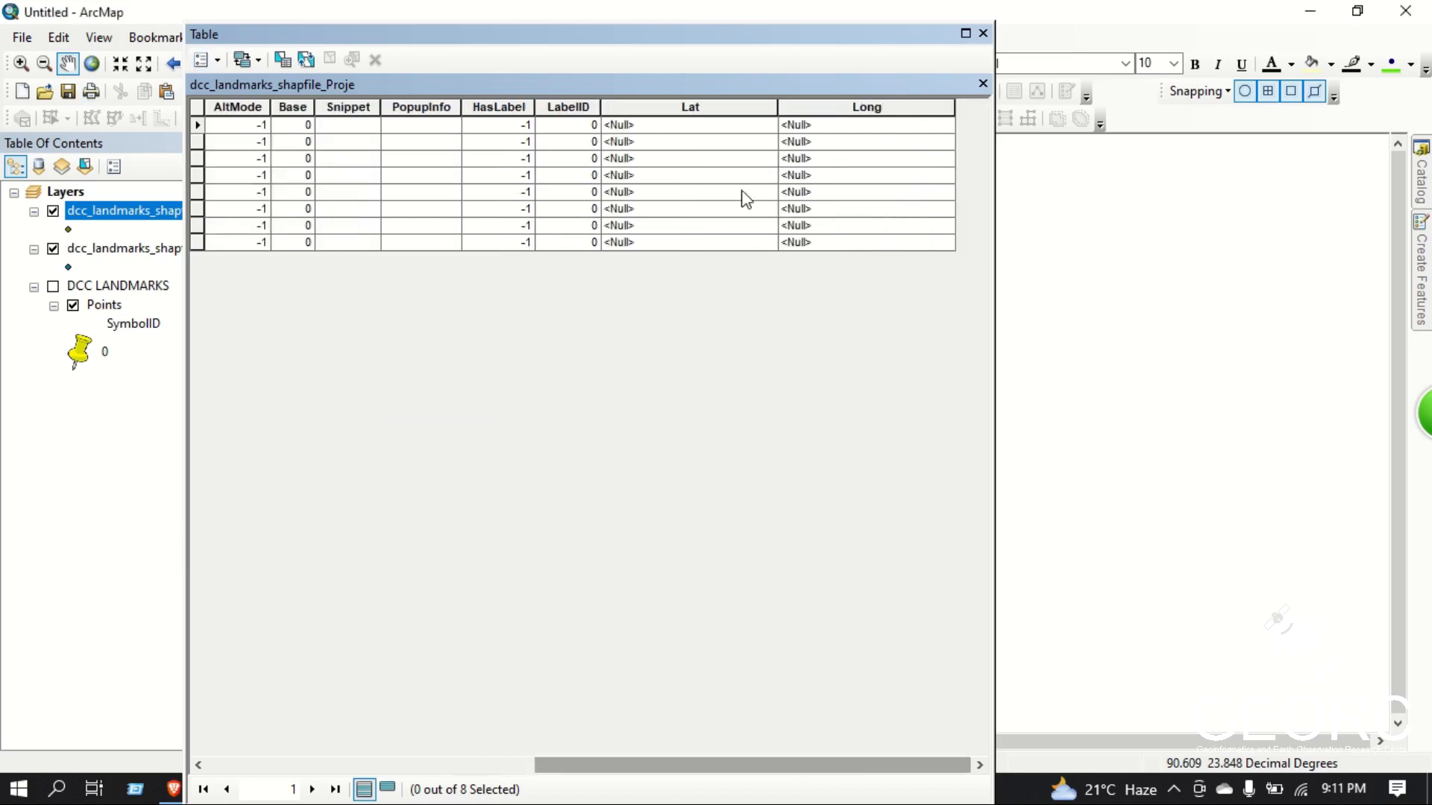
Calculate the Lat field's geometry as Y Coordinate of Point in Decimal Degrees, using the data source's coordinate system
click(661, 108)
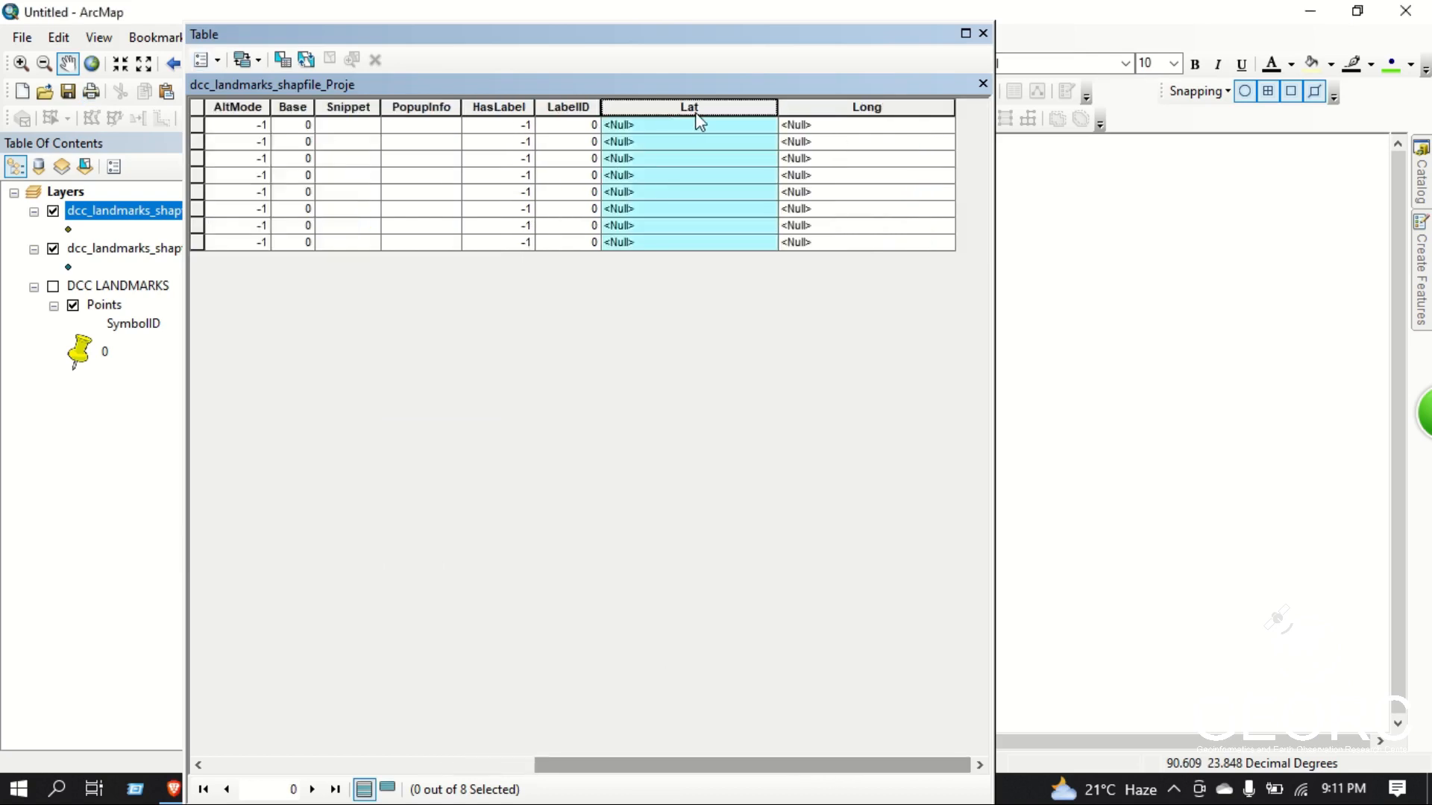
right_click(648, 106)
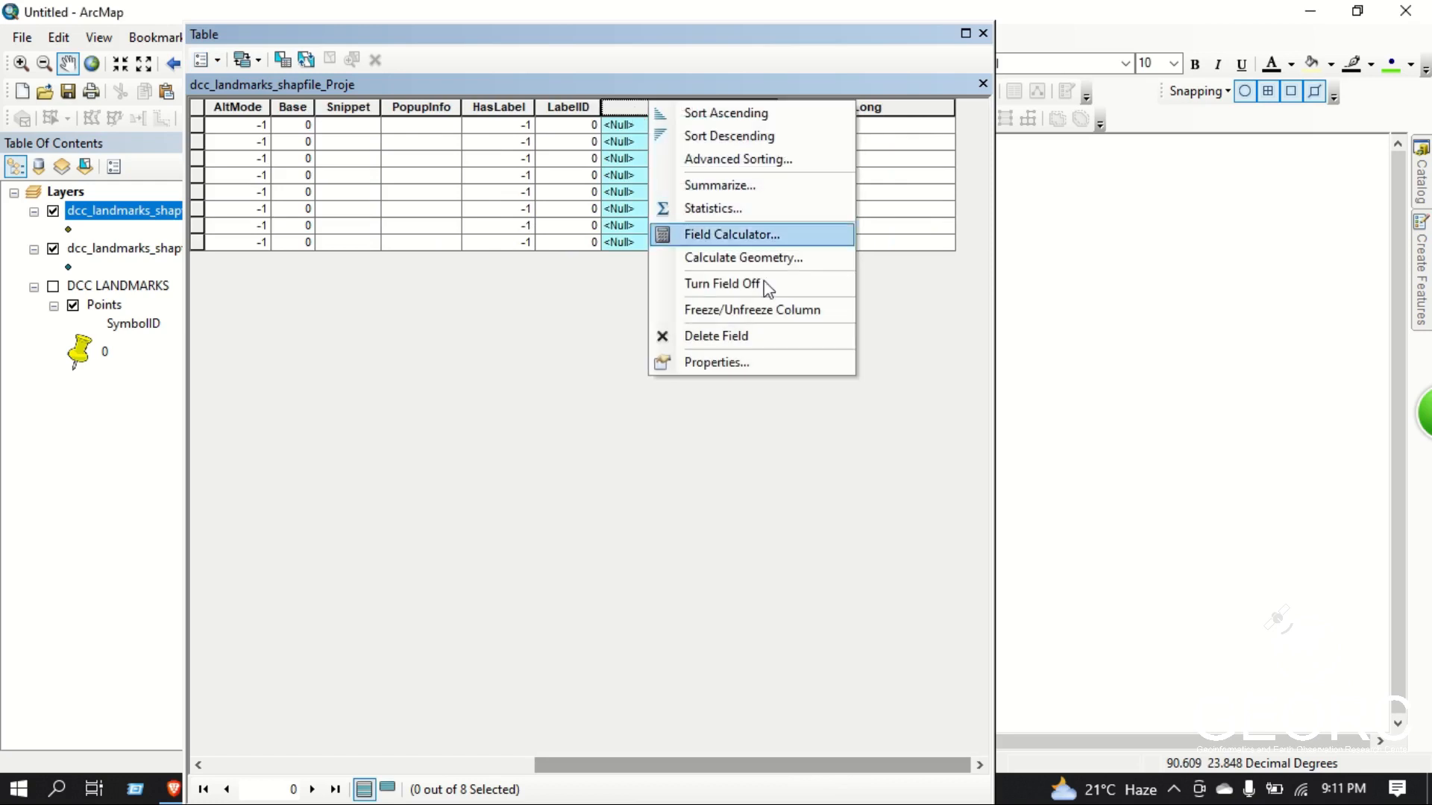
click(712, 258)
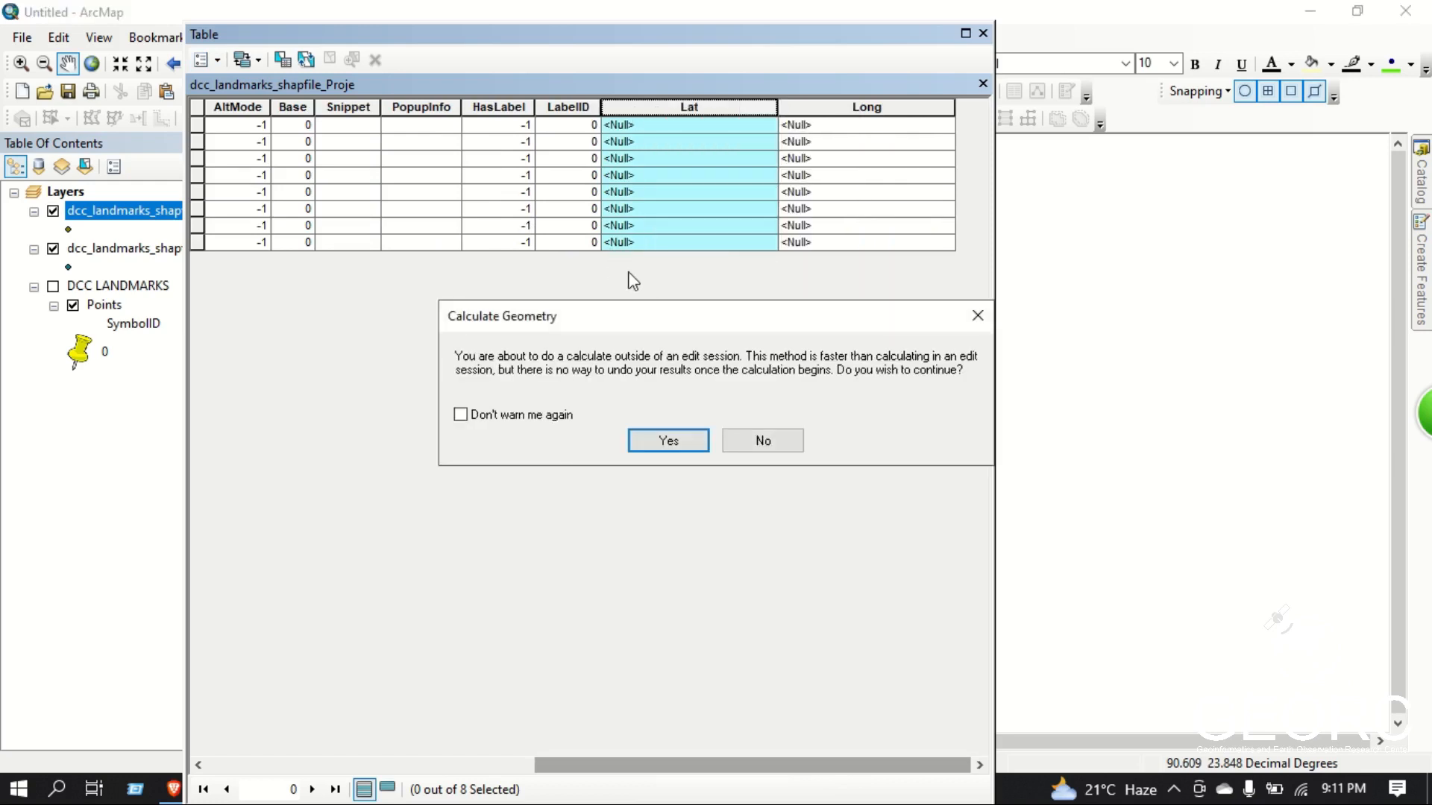
click(647, 438)
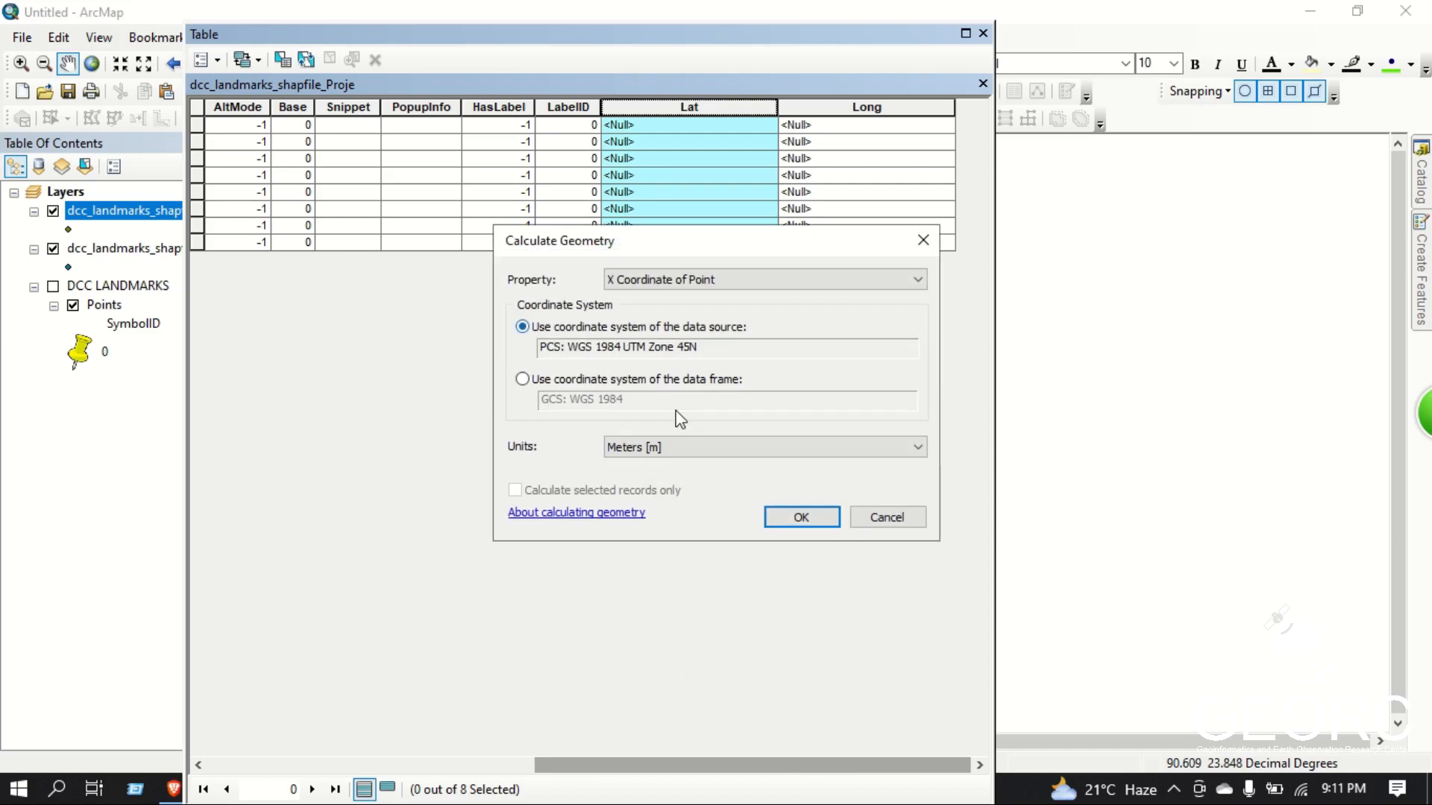
click(674, 284)
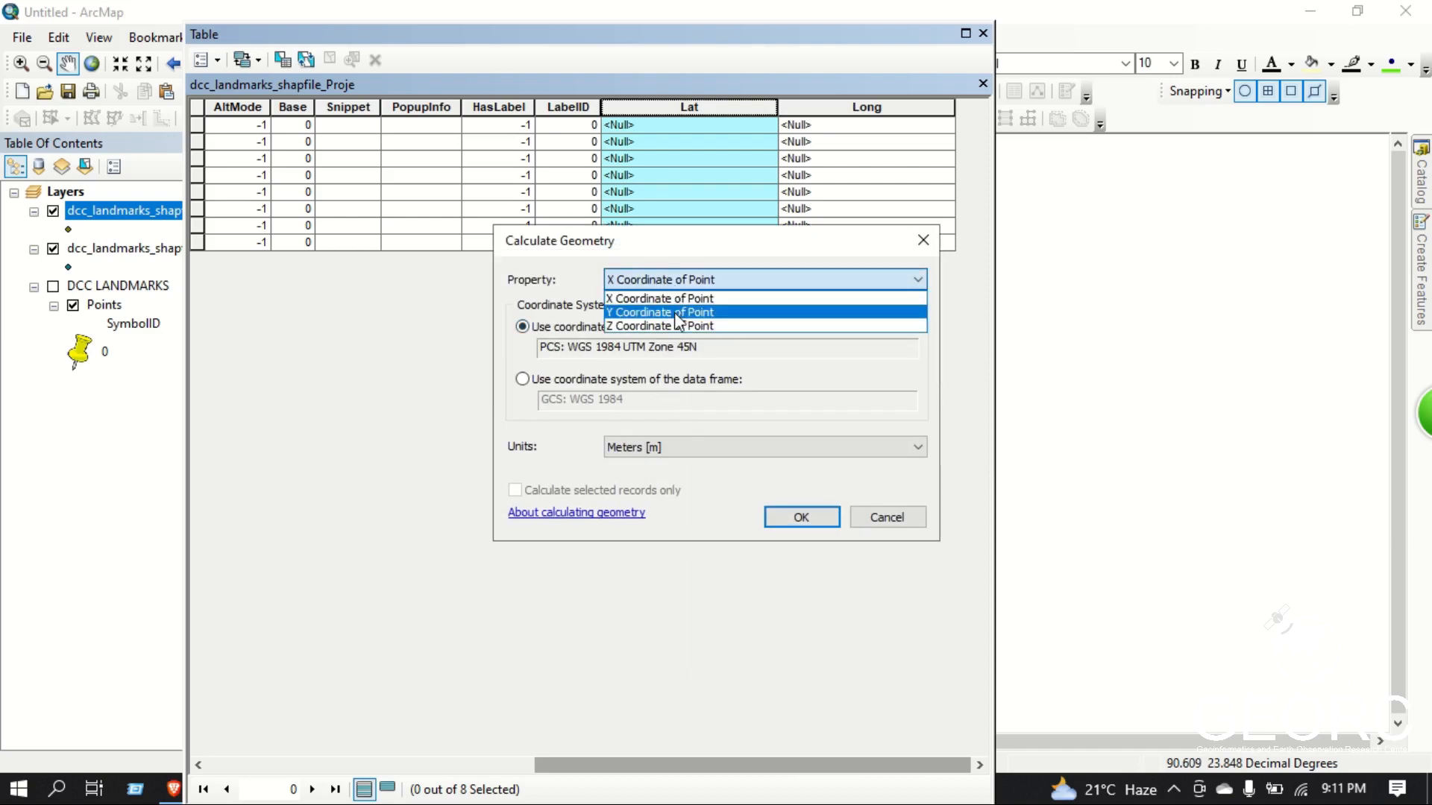
click(678, 314)
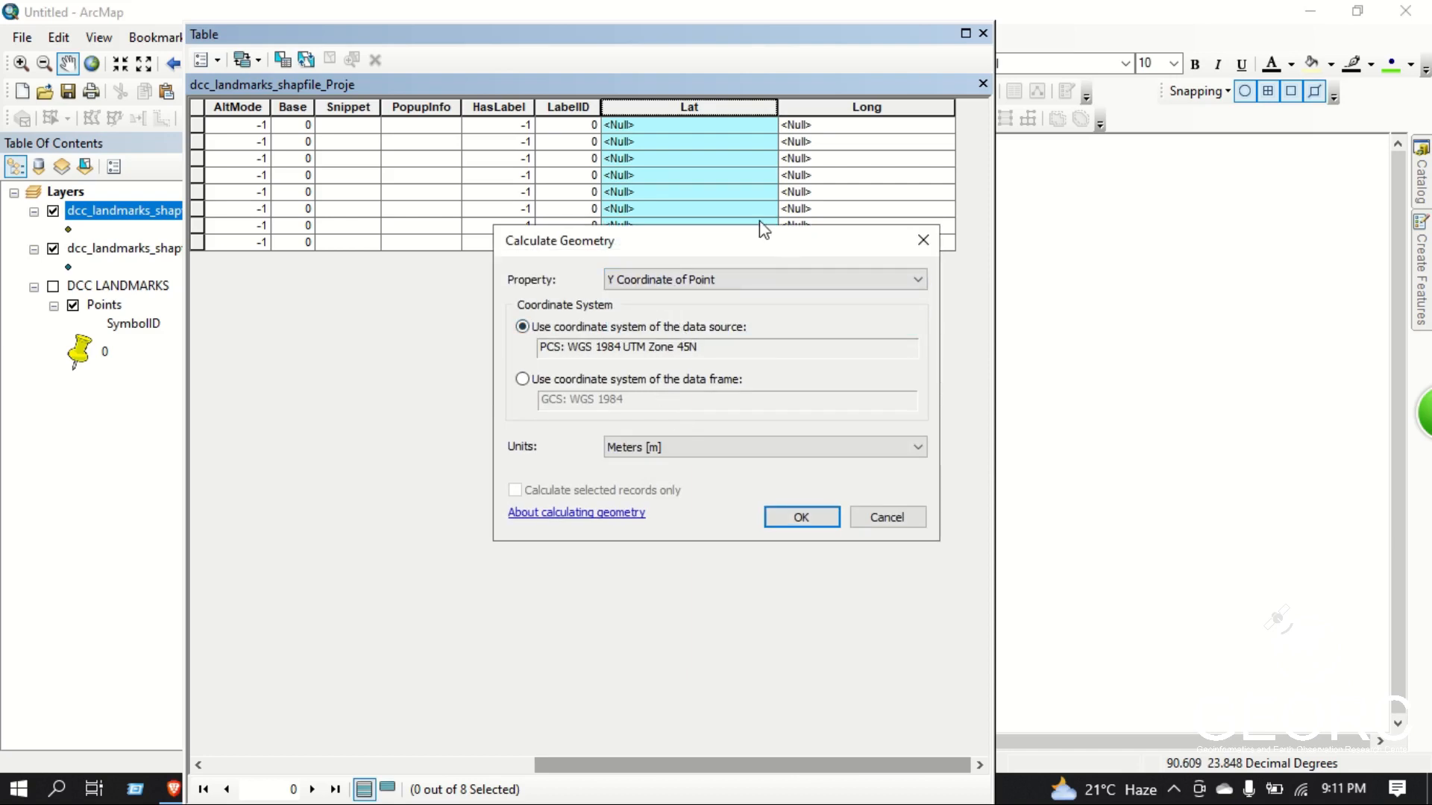
drag(763, 237, 689, 176)
click(596, 386)
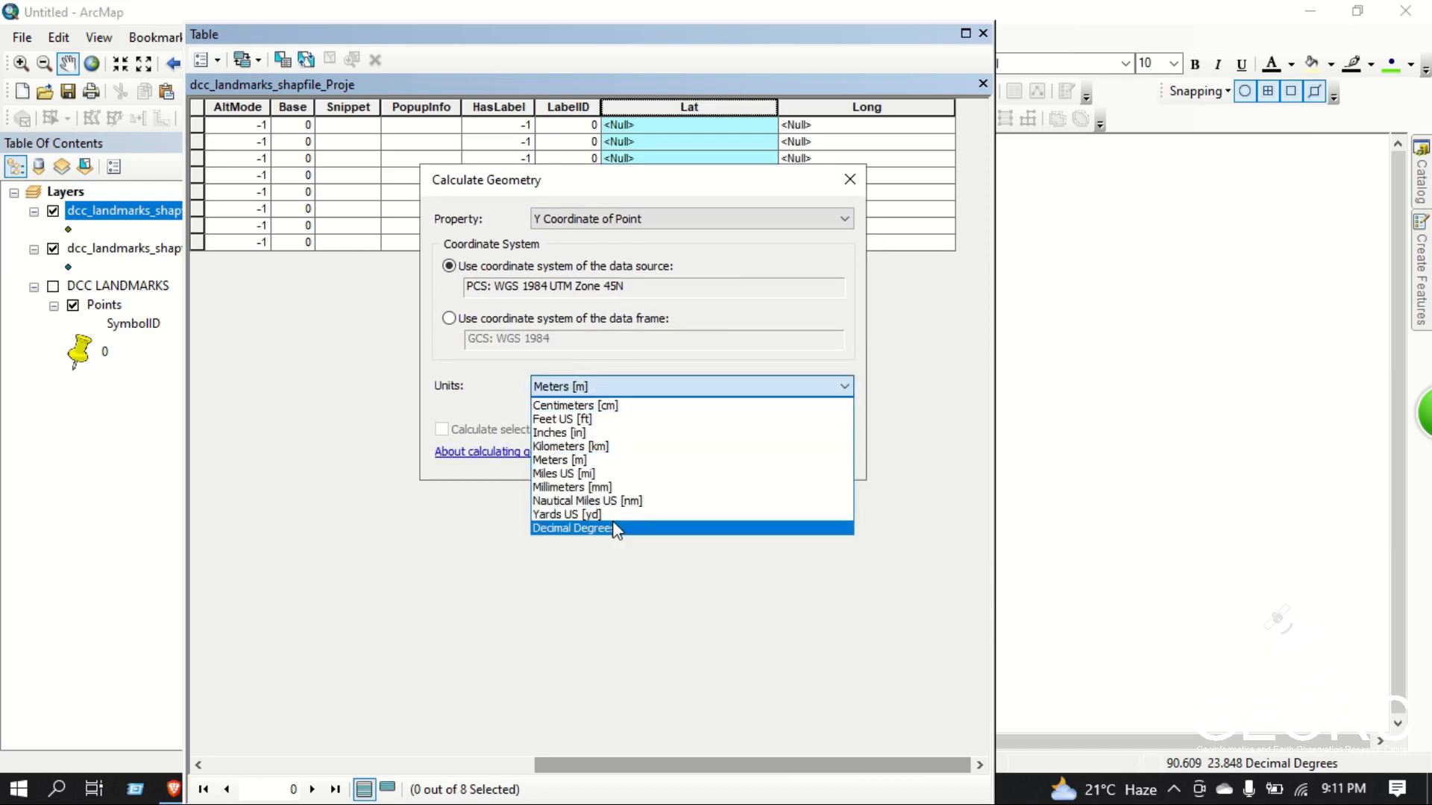
click(612, 521)
click(723, 460)
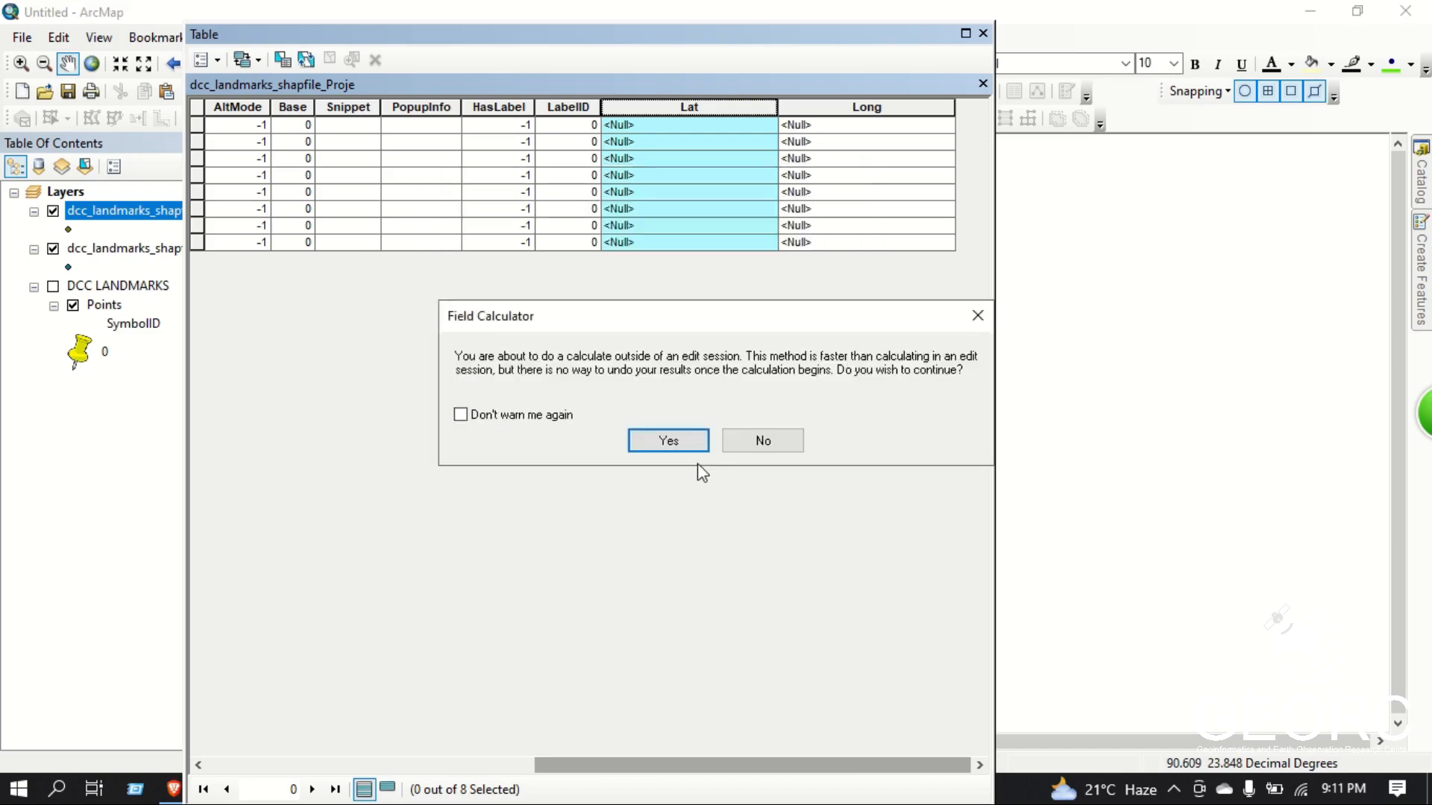
click(668, 445)
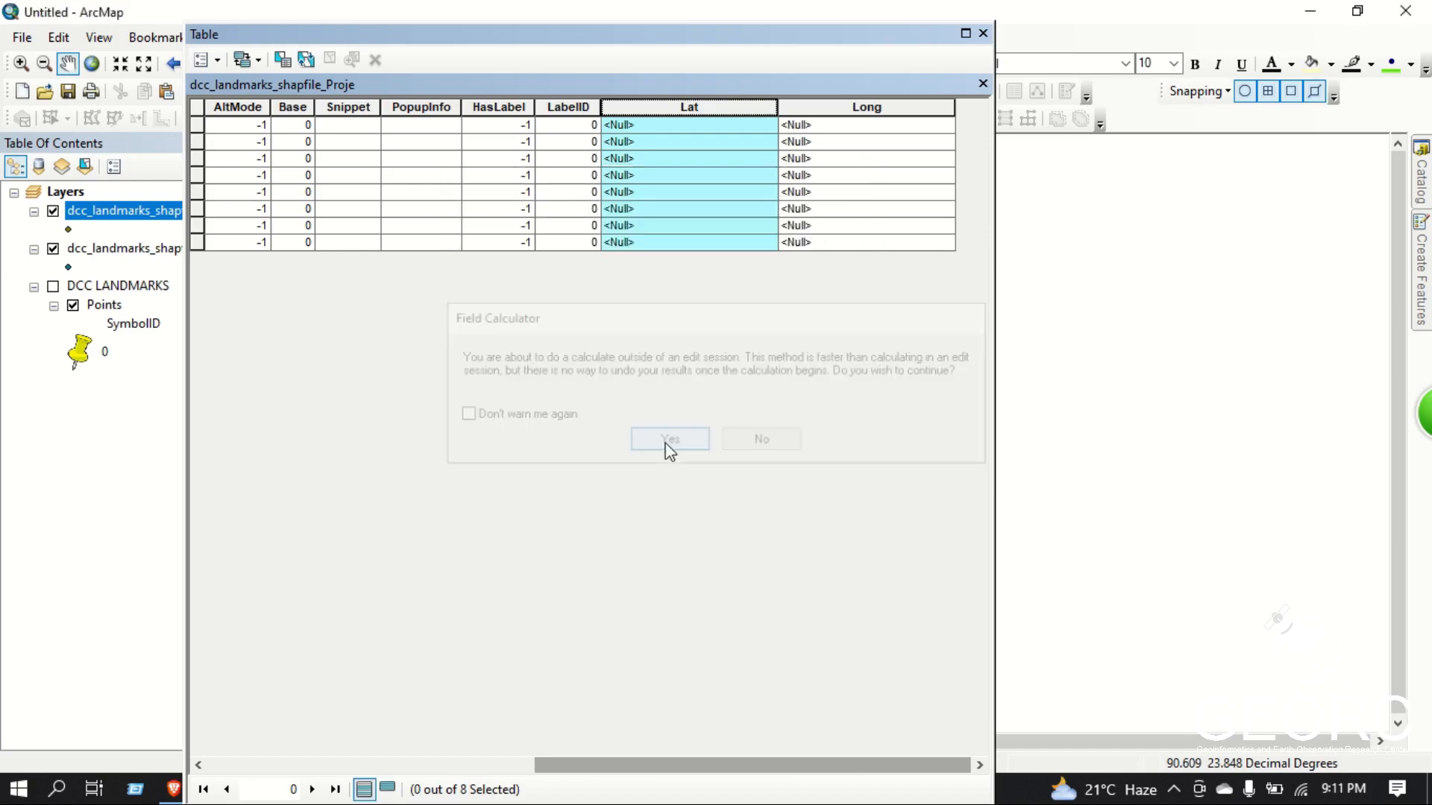
click(884, 104)
right_click(854, 113)
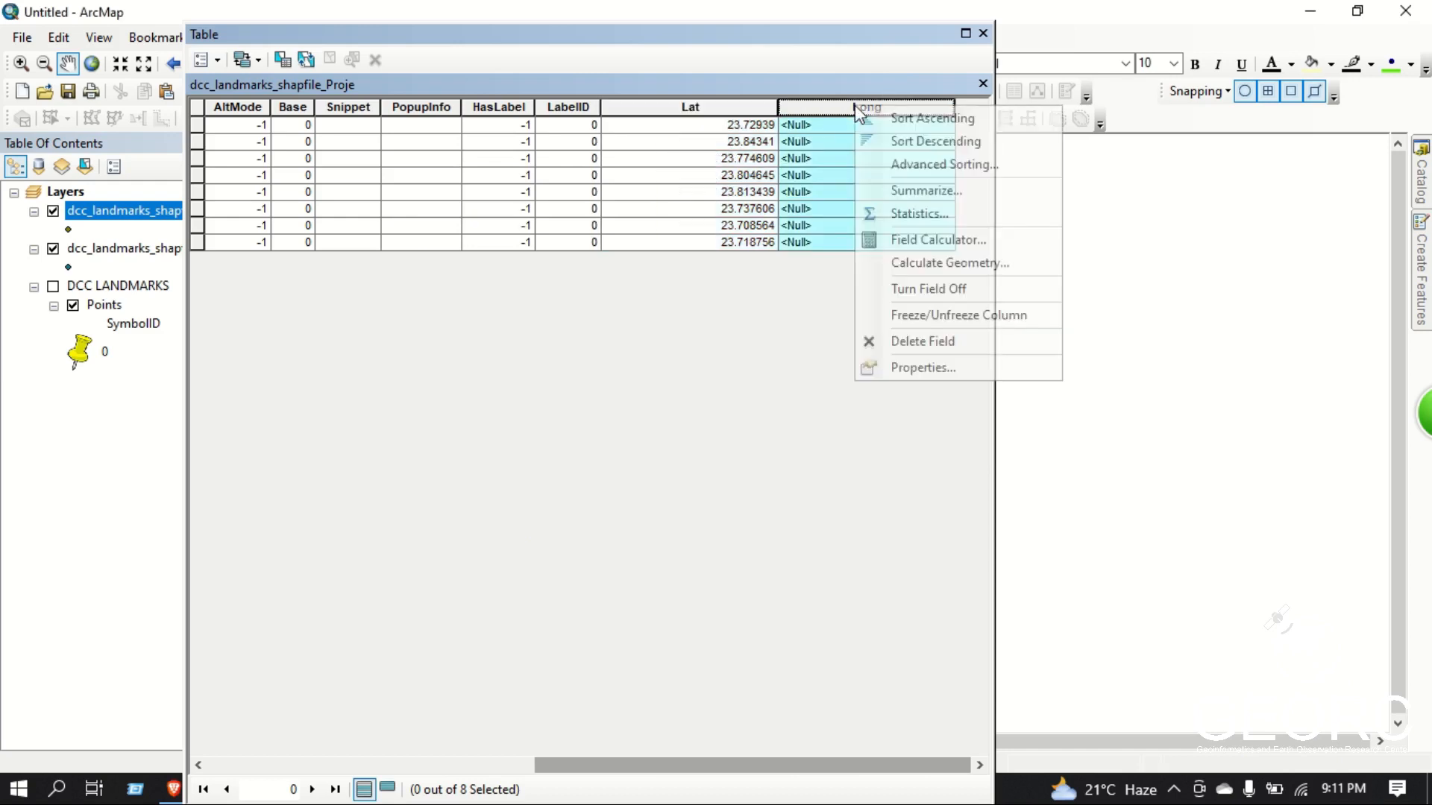
click(929, 239)
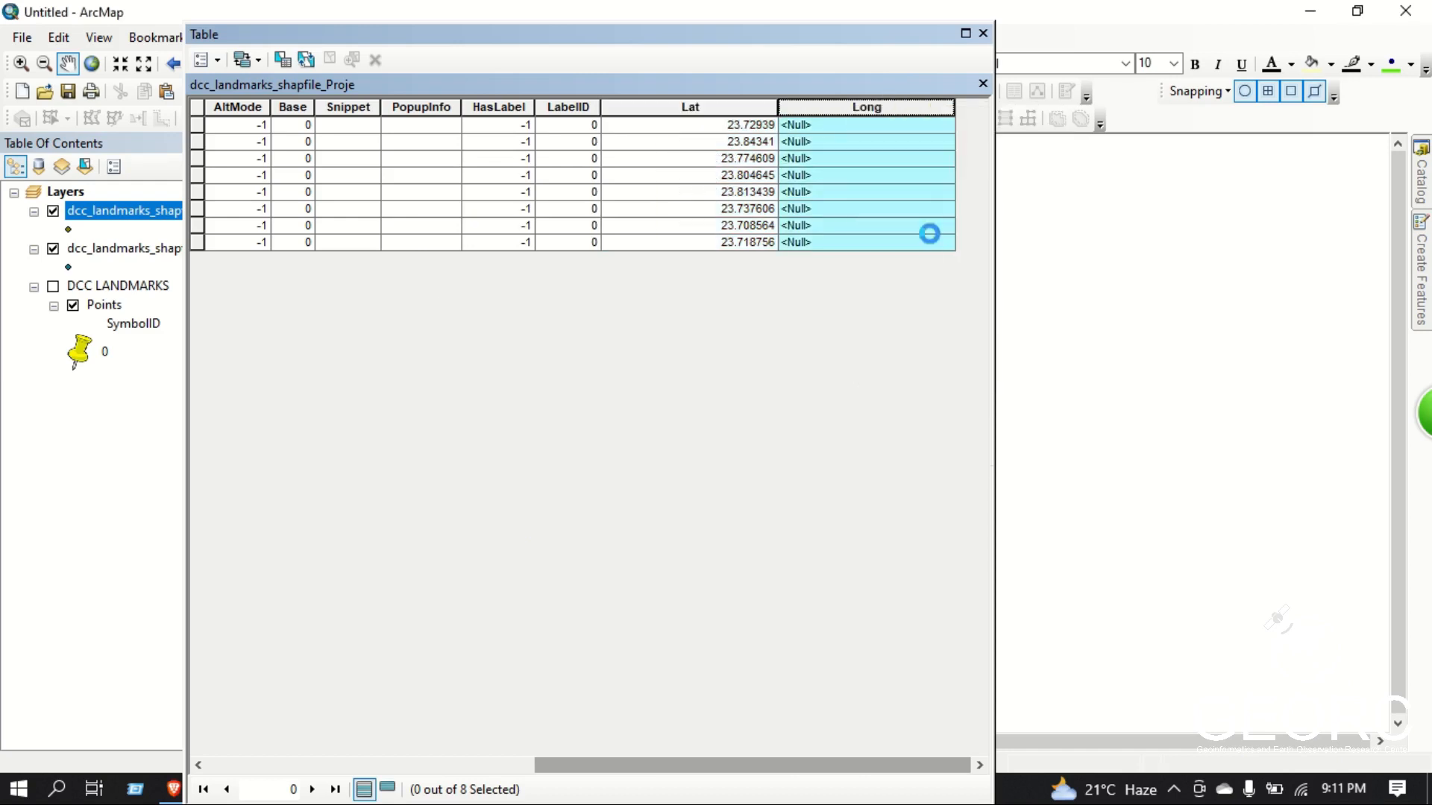
click(977, 315)
Calculate the Long field's geometry as X Coordinate of Point in Decimal Degrees, using the data source's coordinate system
right_click(877, 123)
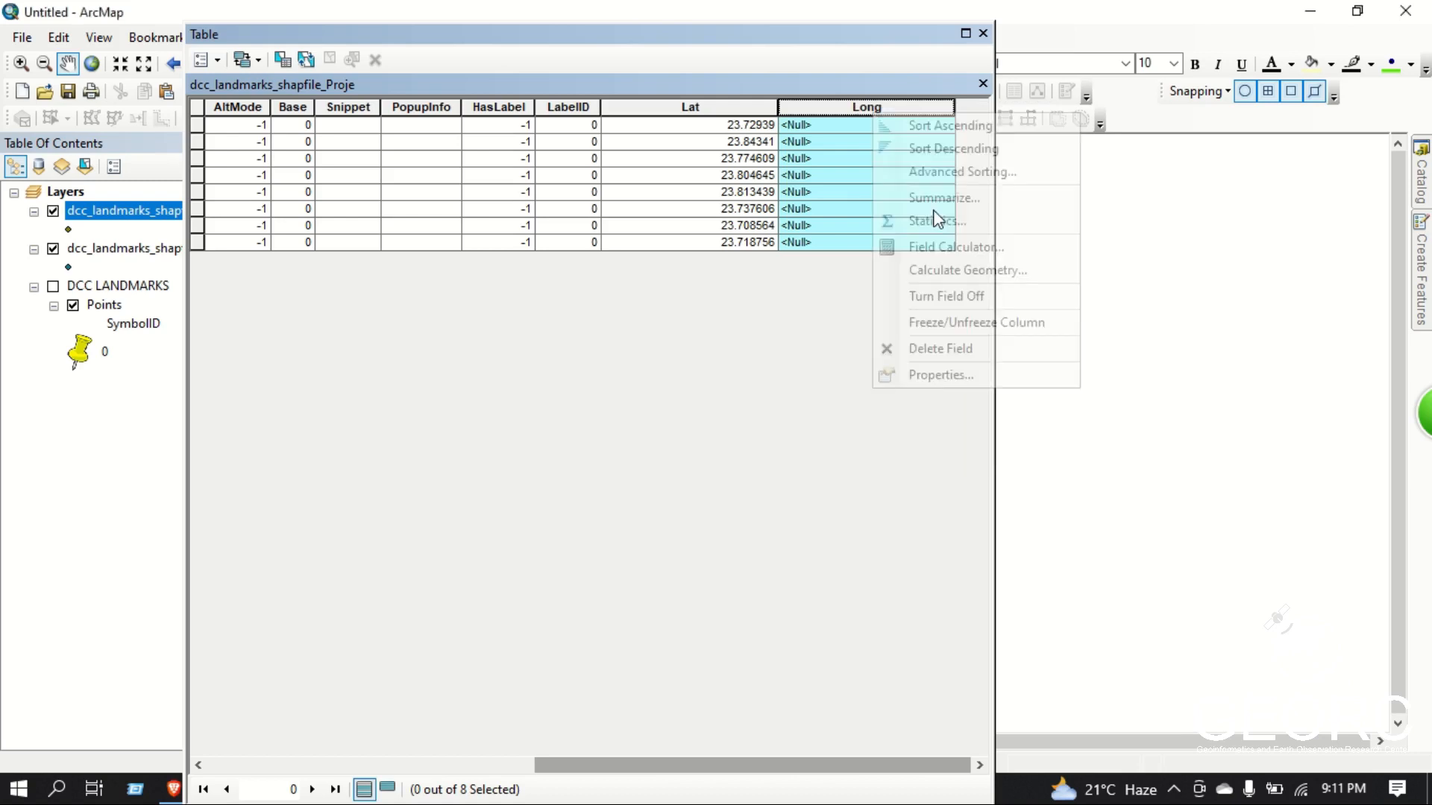
click(951, 270)
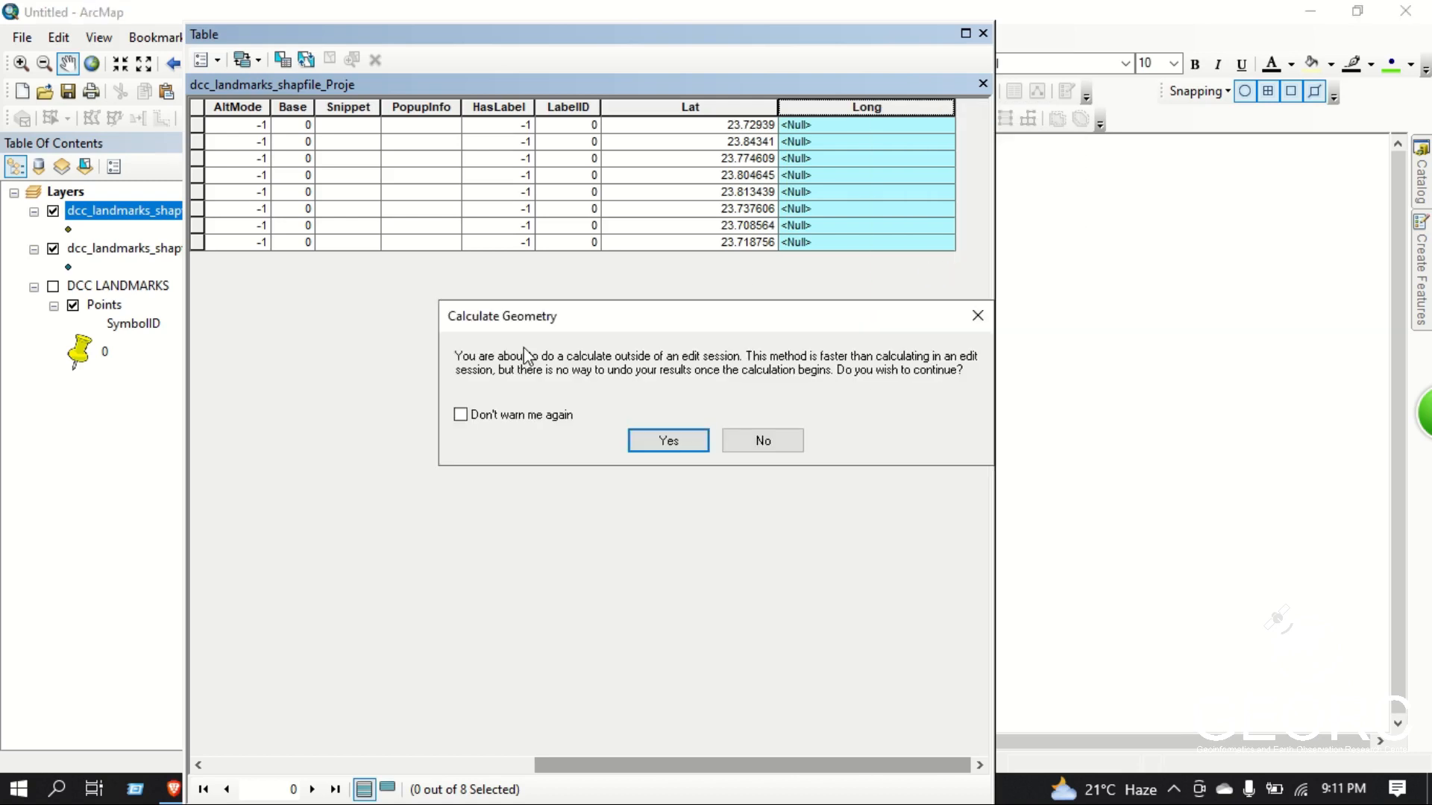
click(676, 447)
click(706, 287)
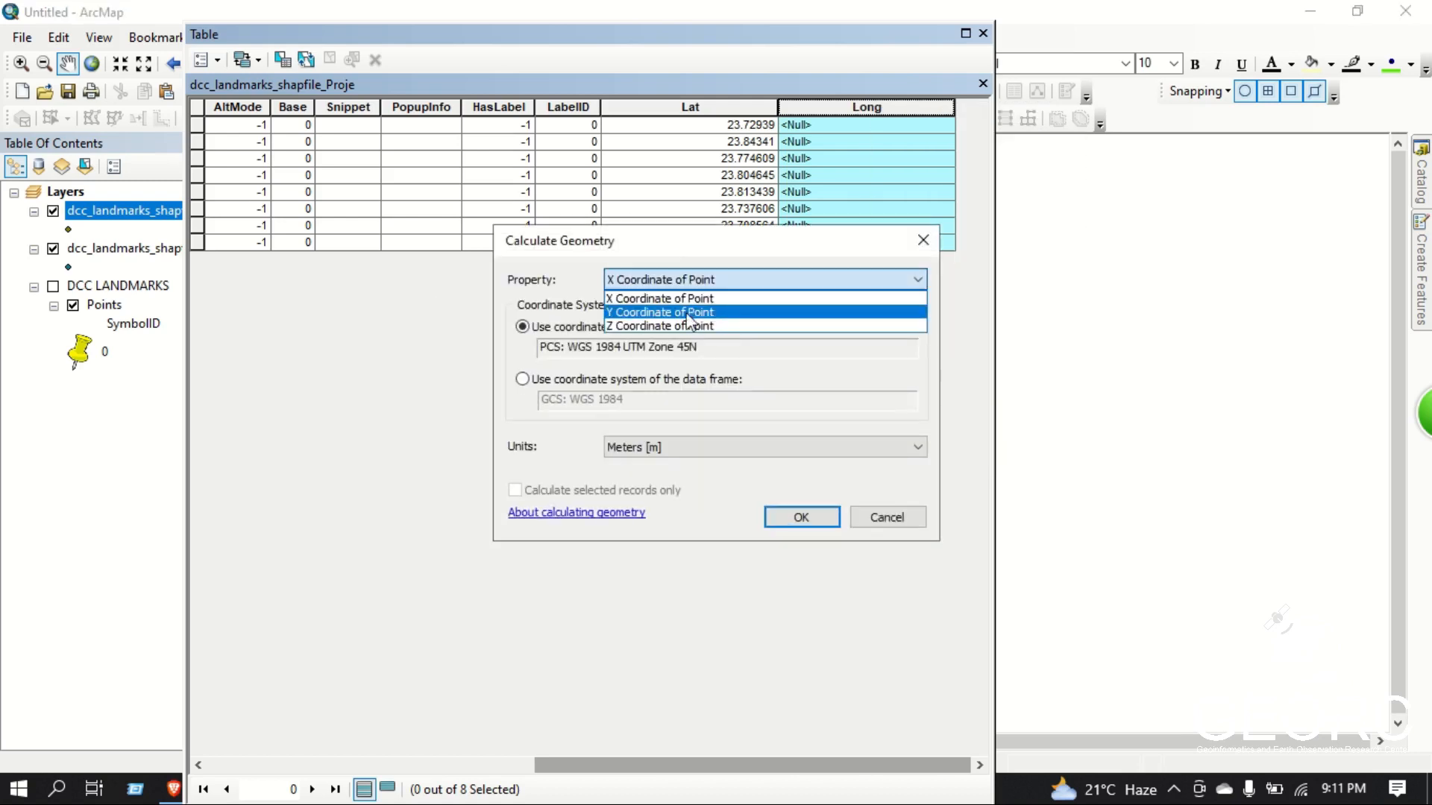
click(677, 299)
click(675, 449)
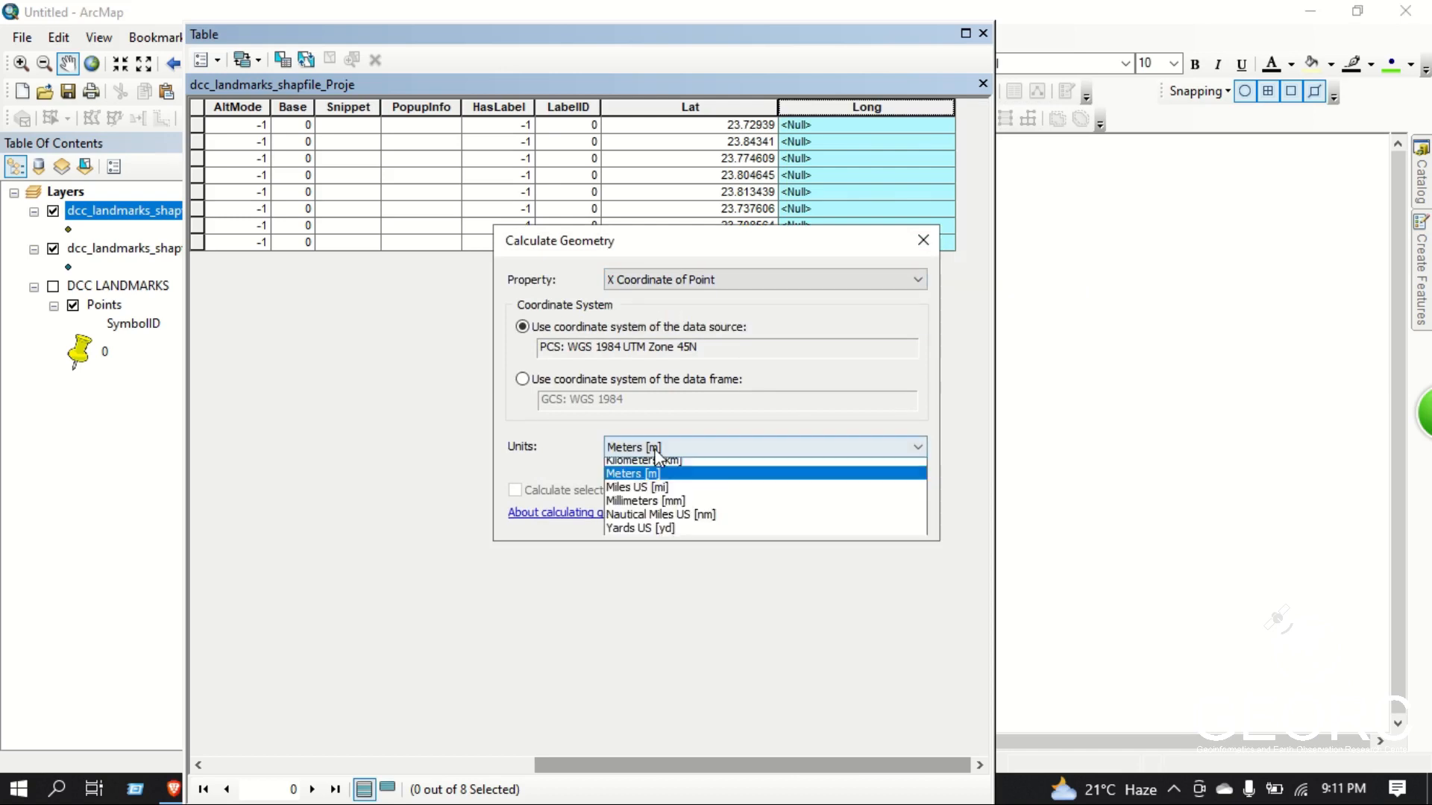
click(671, 589)
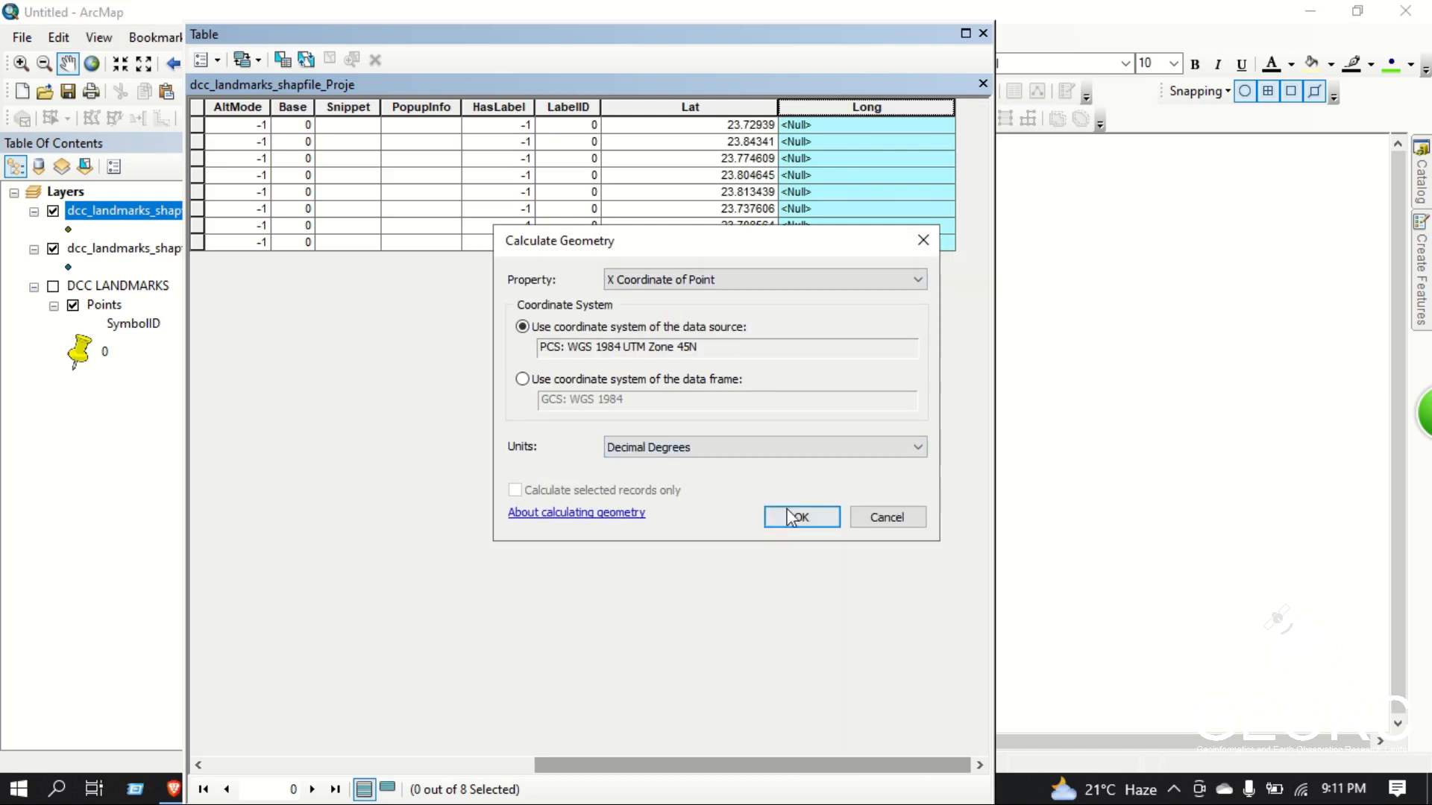
click(808, 517)
click(671, 442)
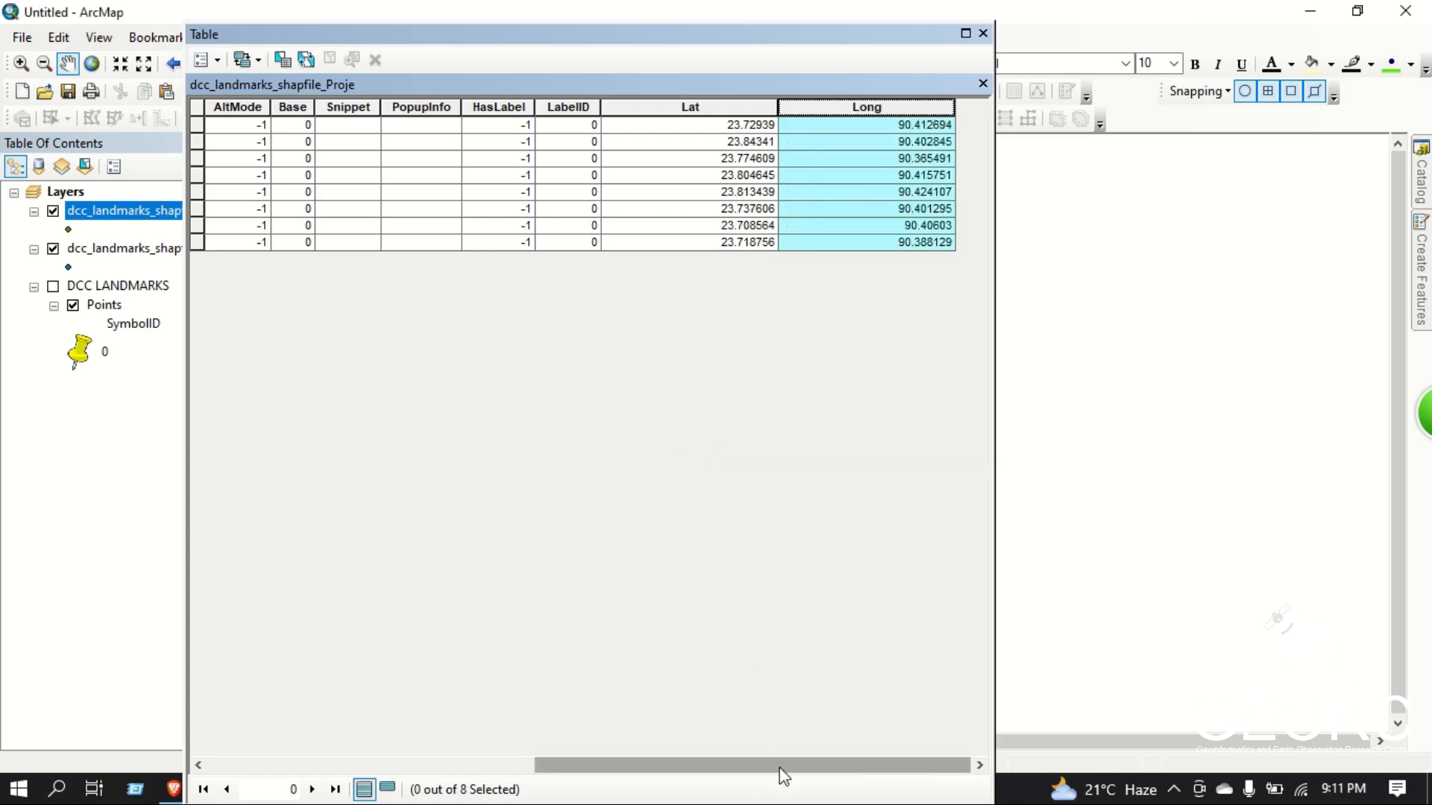
drag(780, 775, 761, 700)
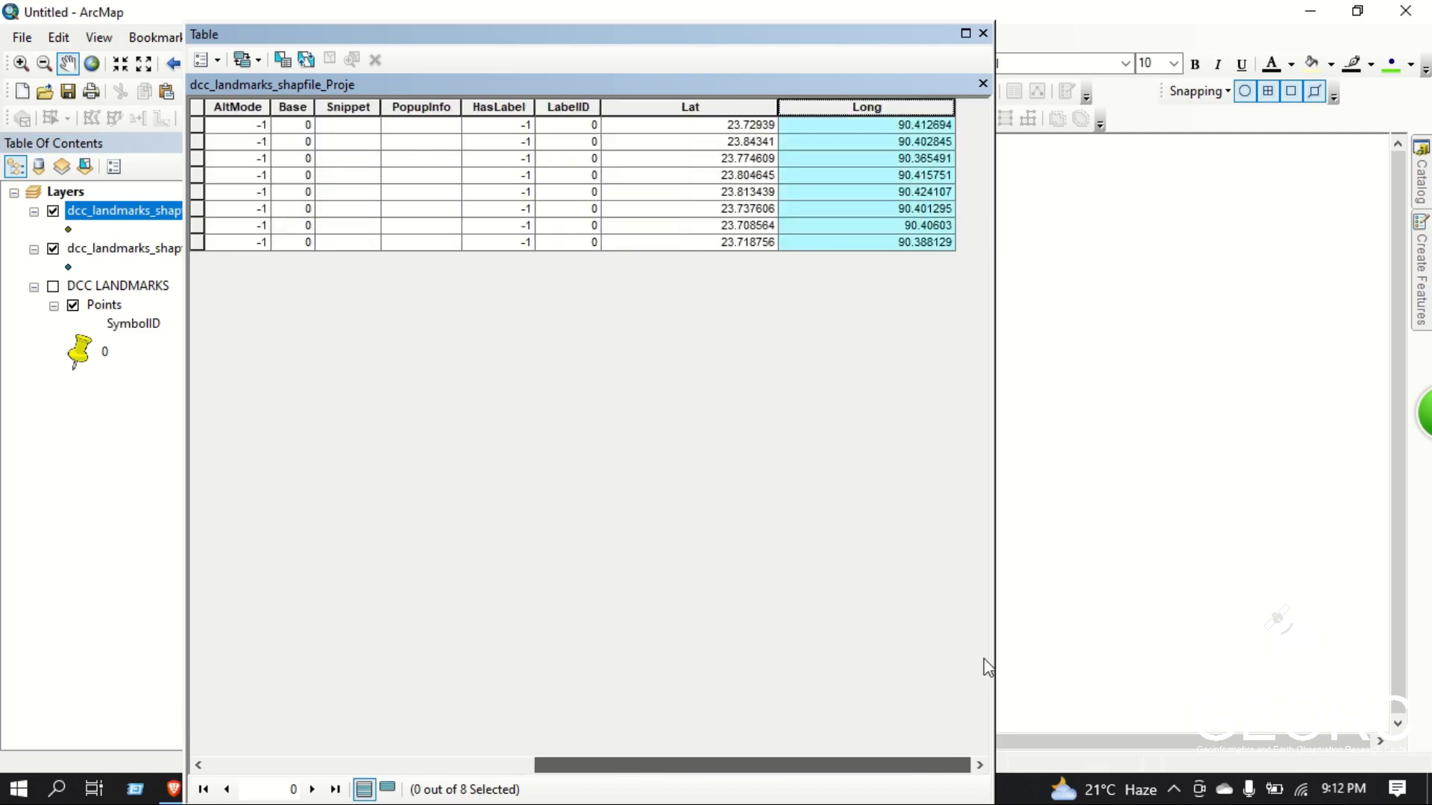
drag(988, 649, 983, 647)
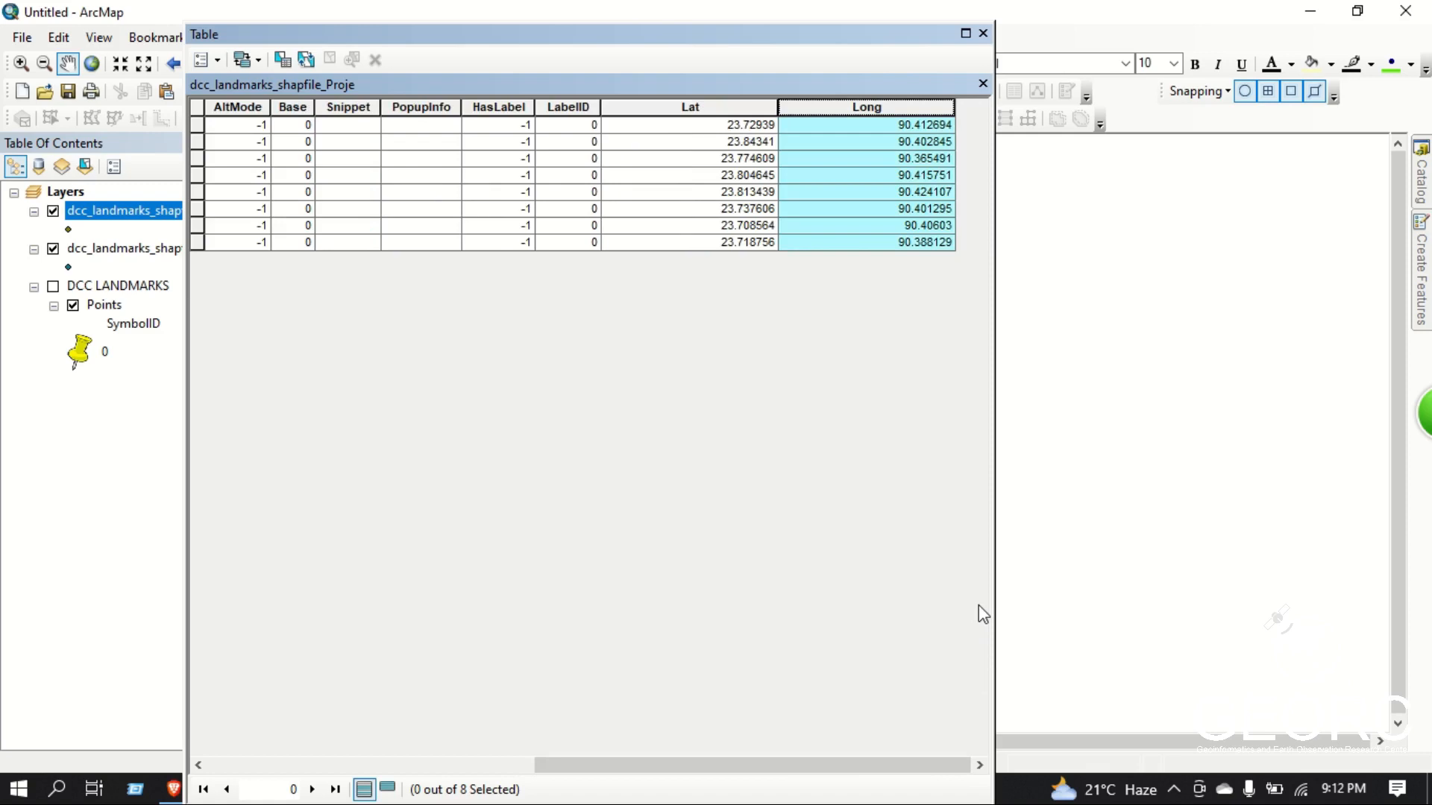
drag(681, 753, 820, 755)
drag(38, 671, 26, 250)
Copy all records of the dcc_landmarks_shapfile_Proje table and paste them into the Geocoding workbook in Excel, starting at cell A14
click(198, 109)
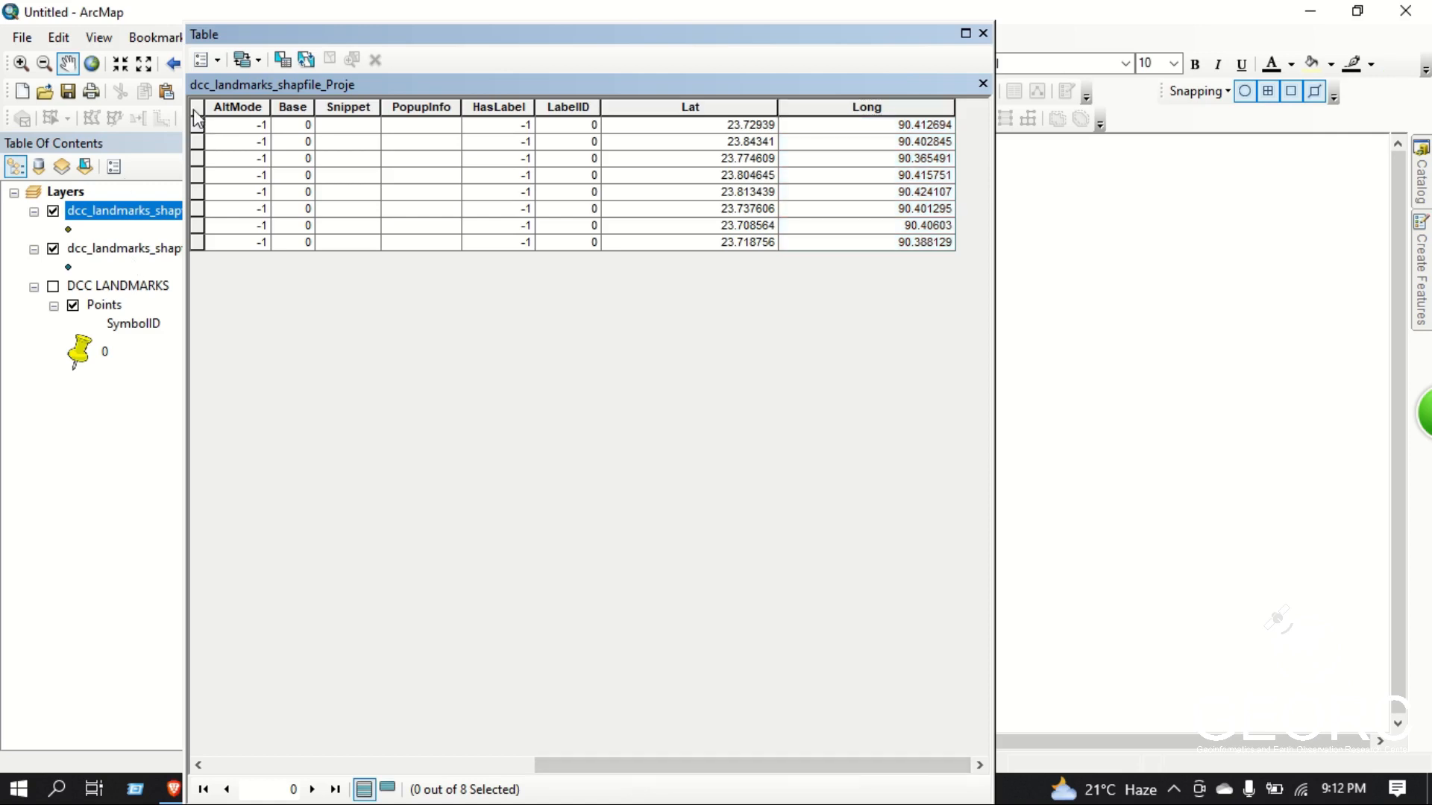
right_click(200, 135)
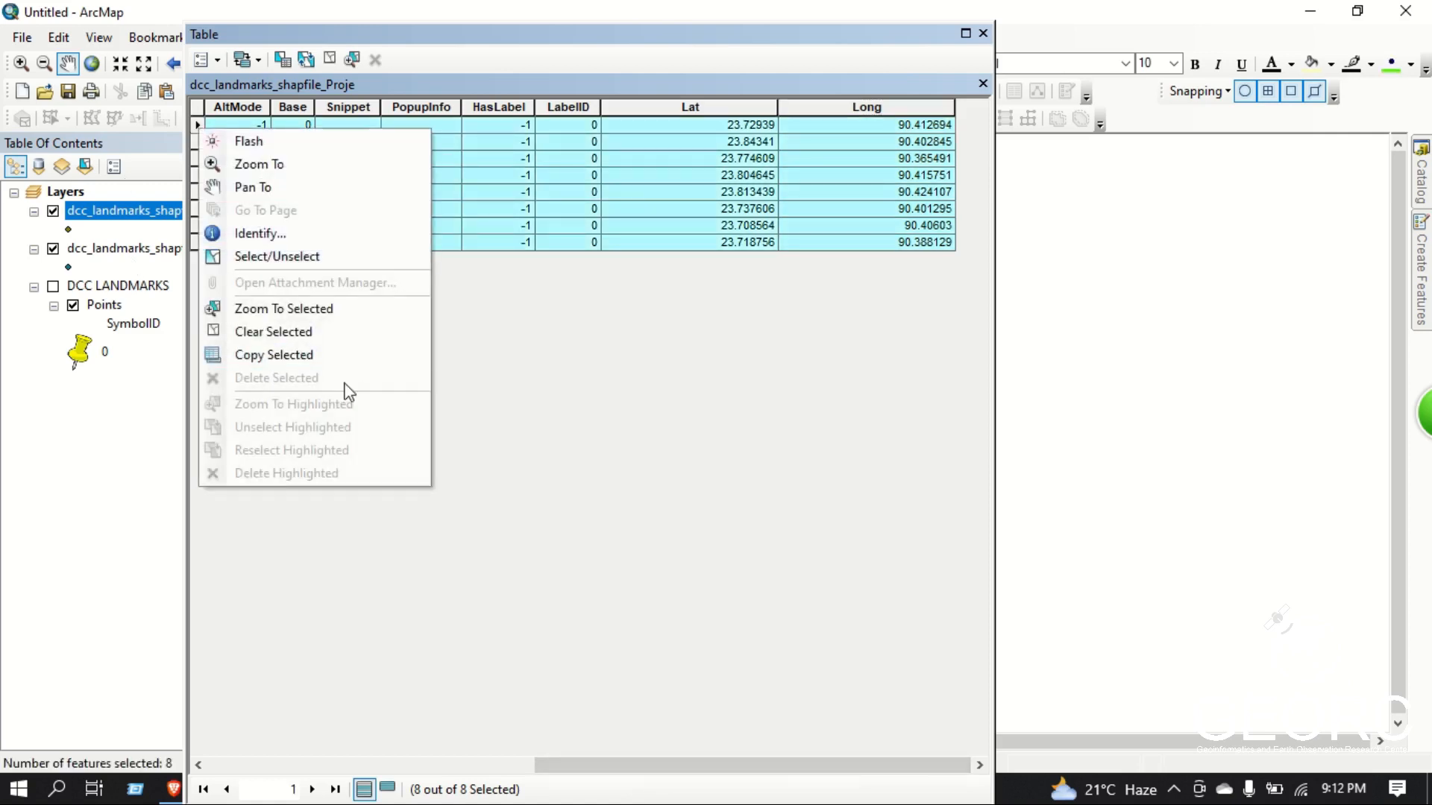
click(302, 356)
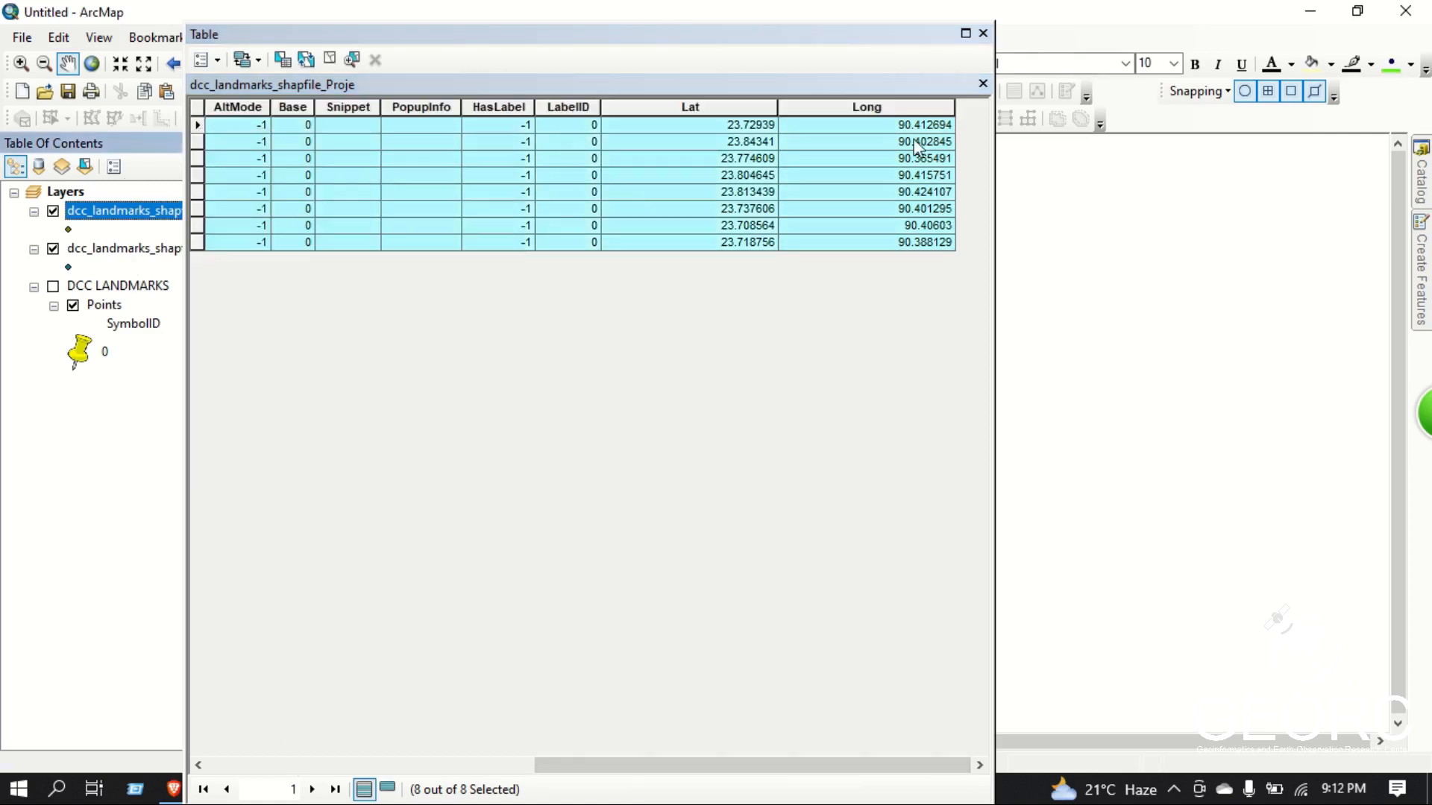
drag(918, 28, 552, 8)
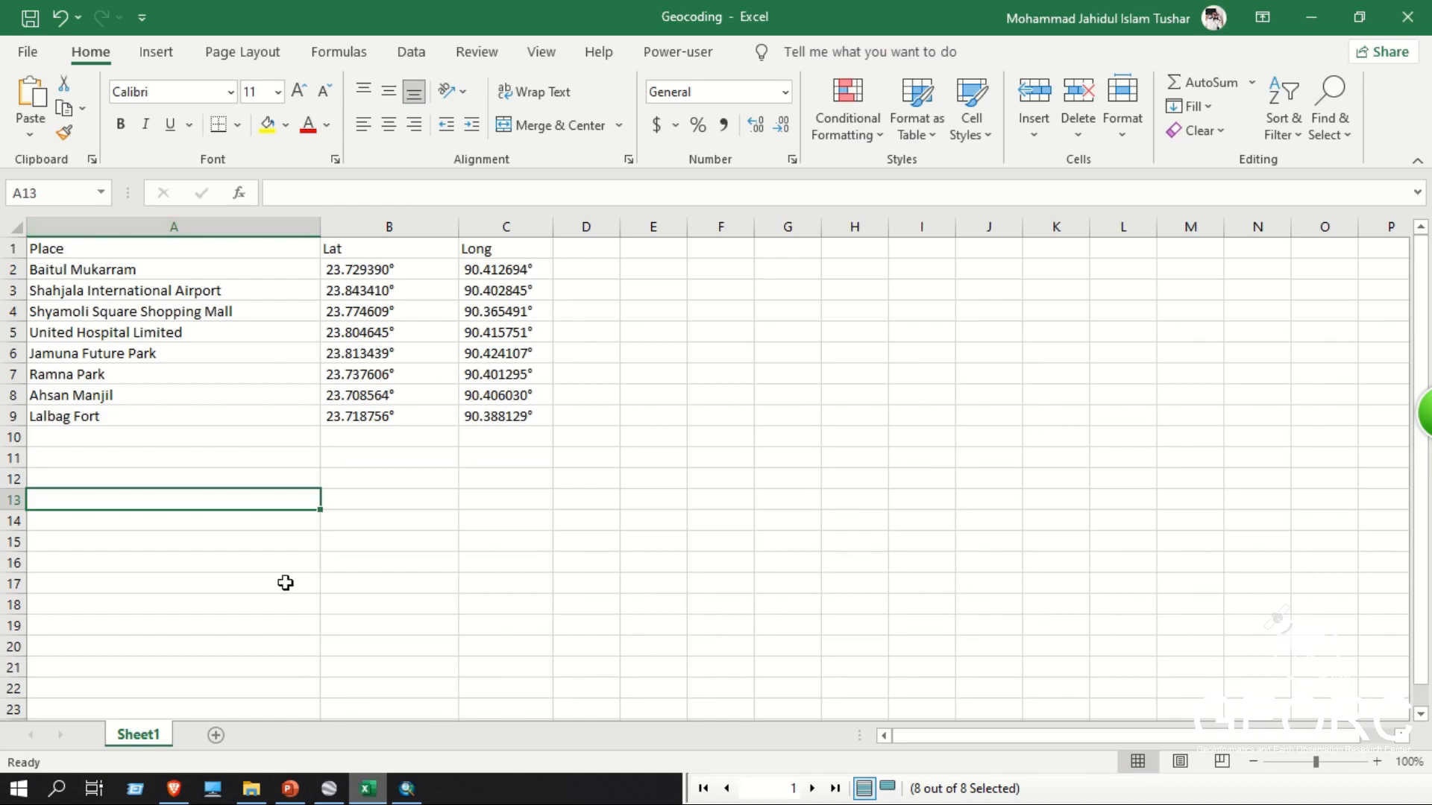
click(79, 518)
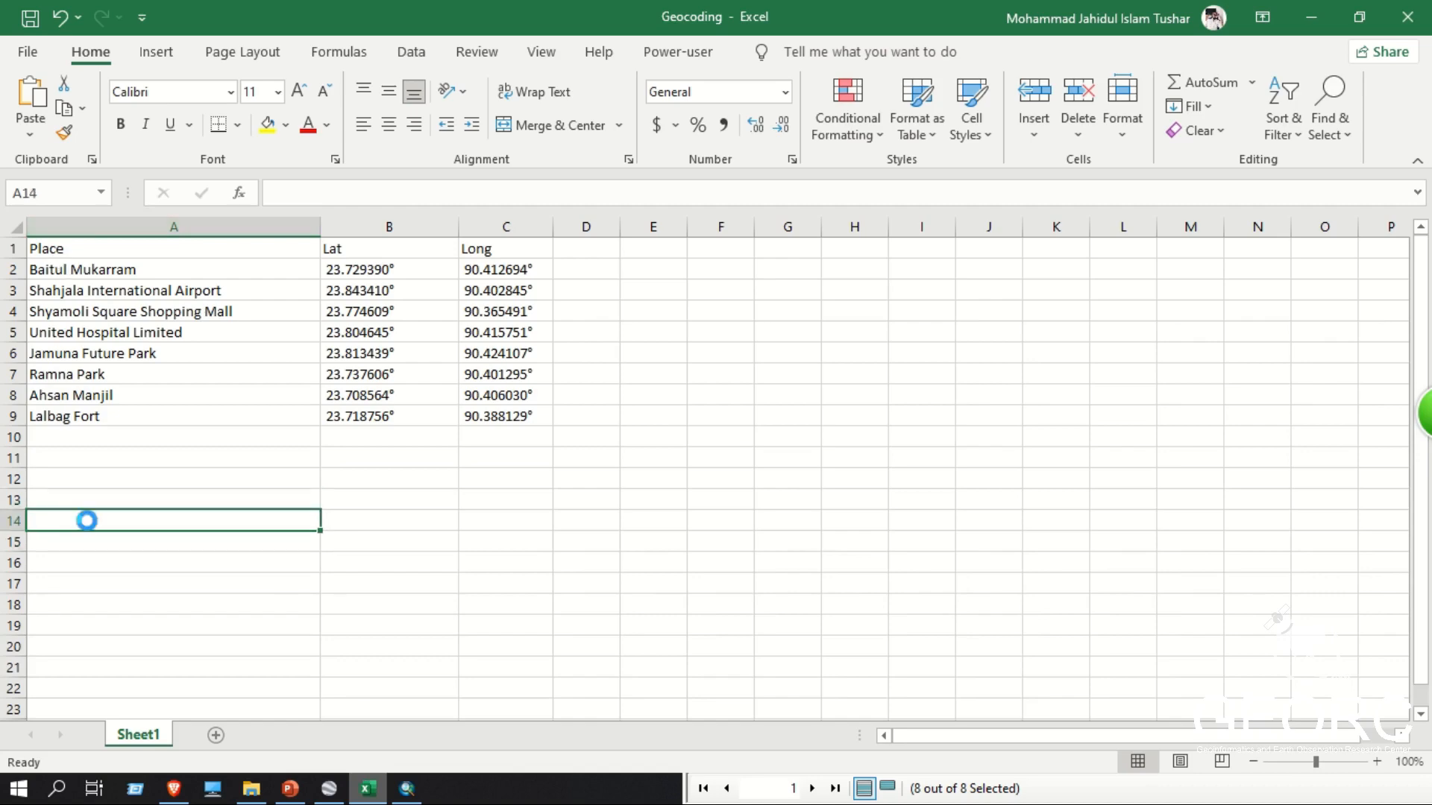
click(590, 562)
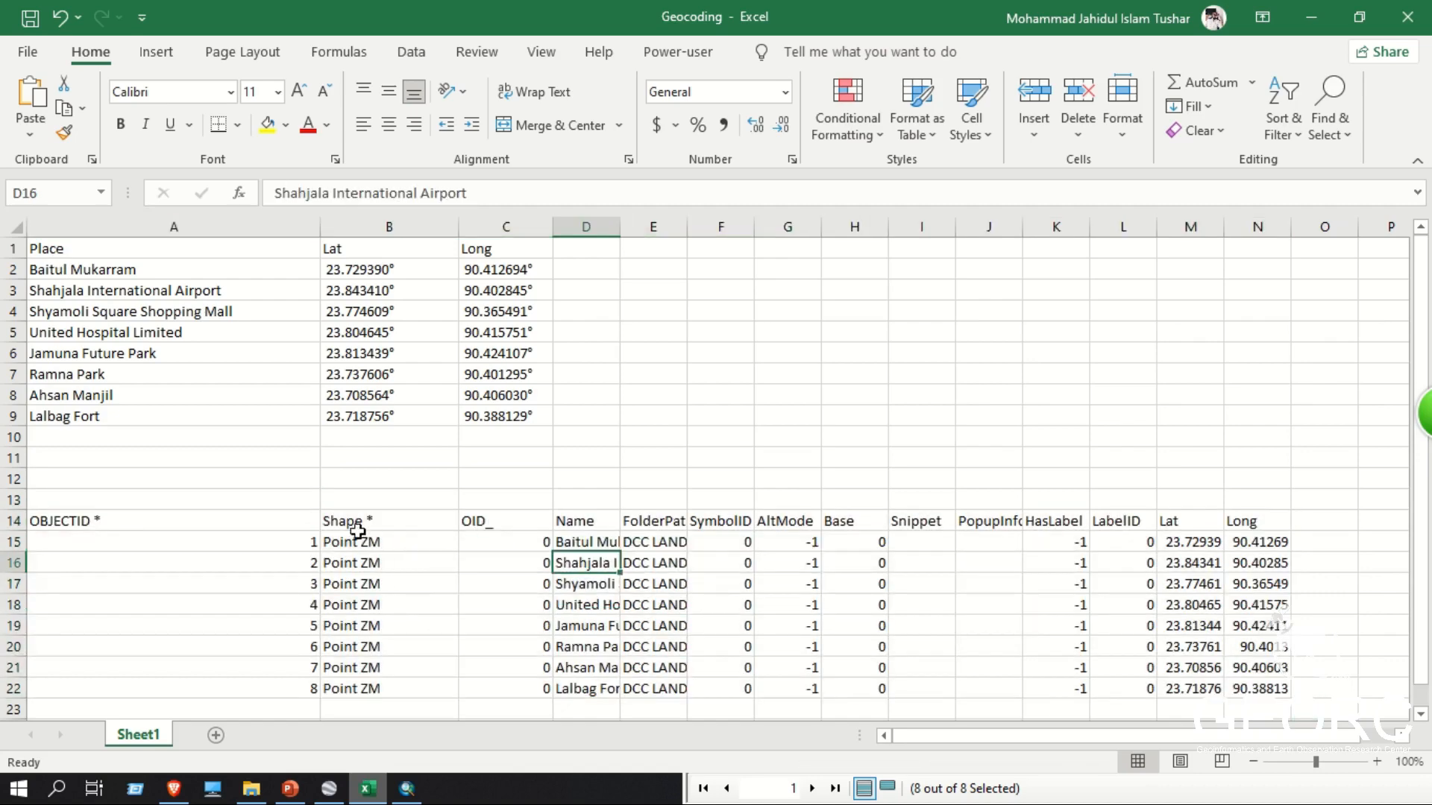
Delete the OBJECTID, Shape and OID_ cells of the pasted table, shifting the remaining cells left
drag(112, 516, 522, 690)
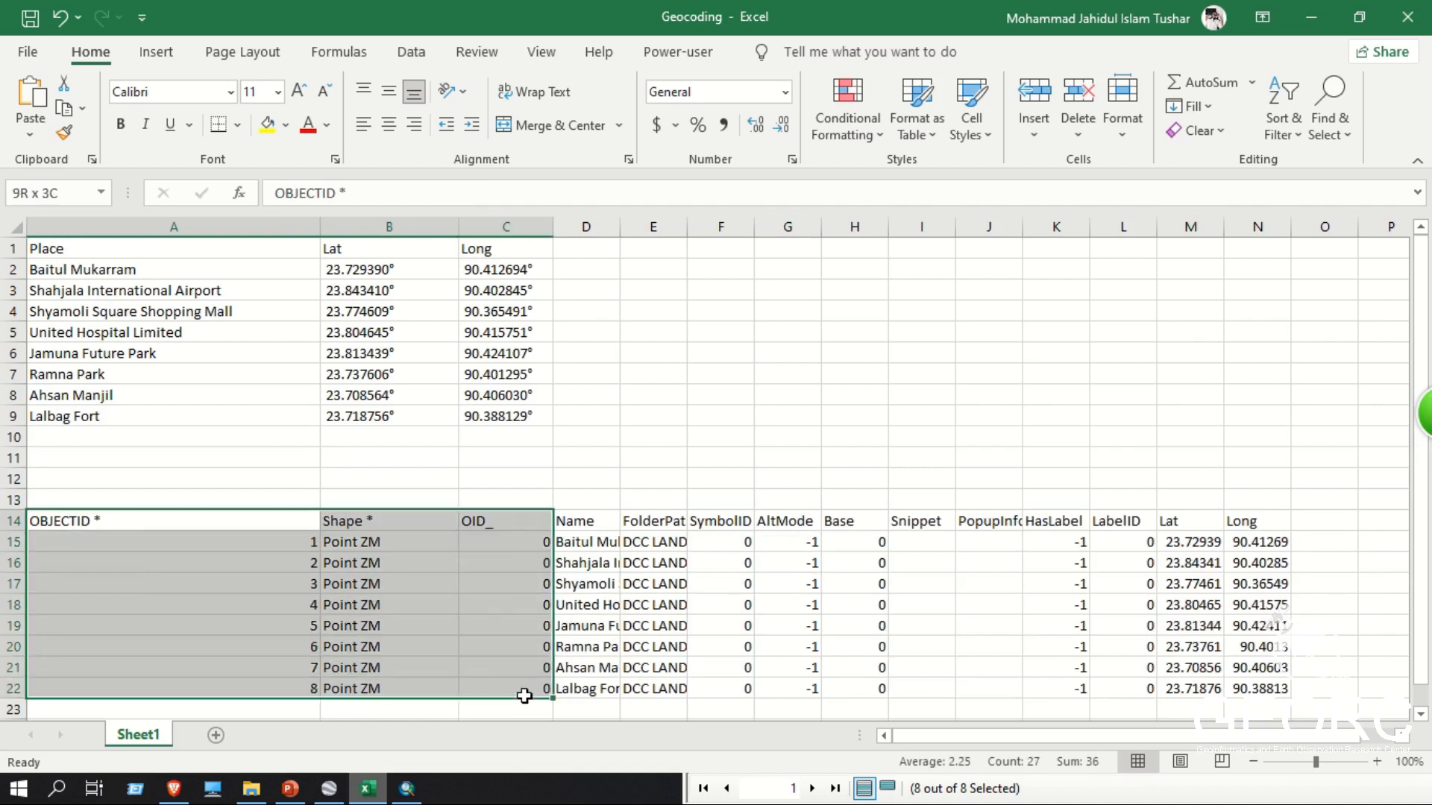
right_click(512, 570)
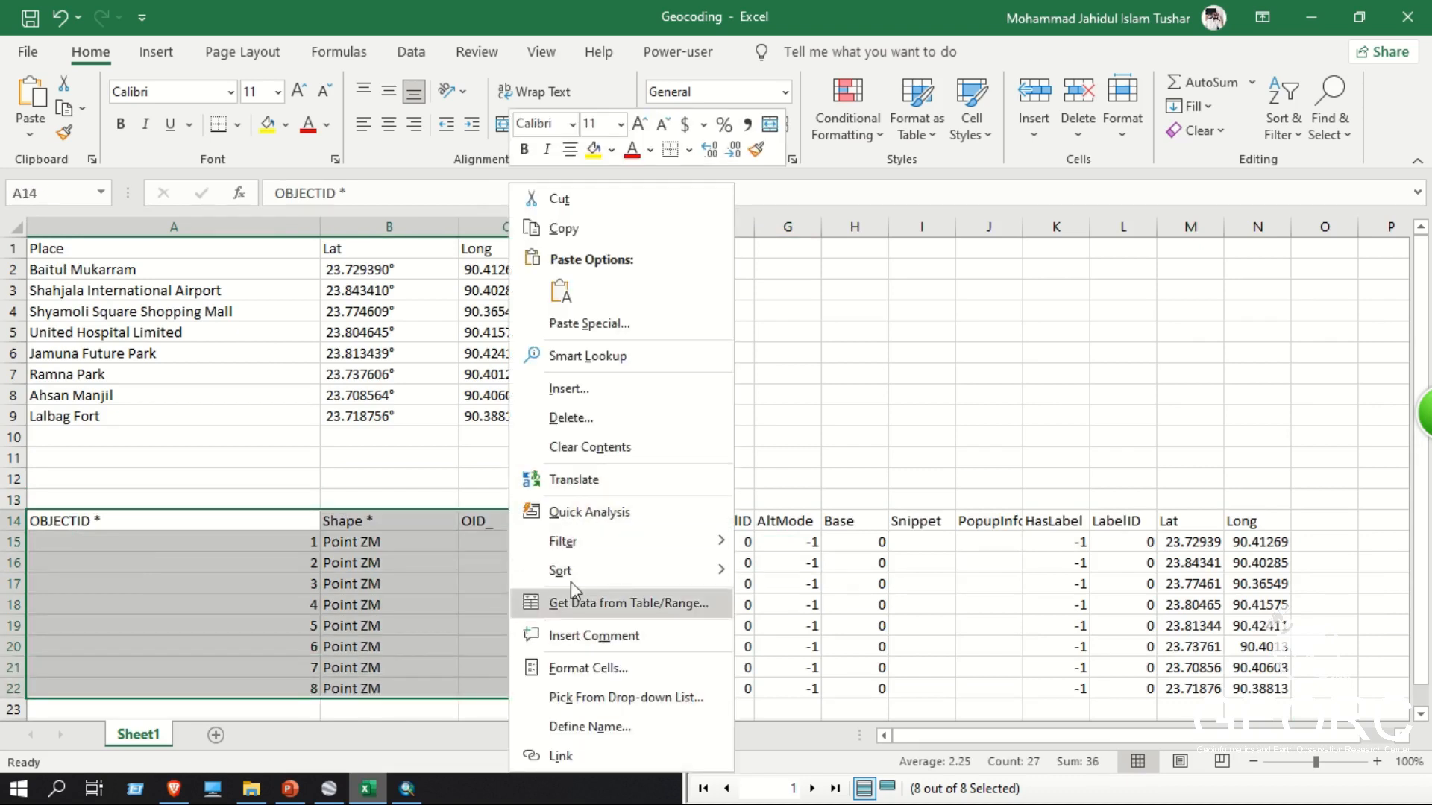
click(571, 418)
click(540, 496)
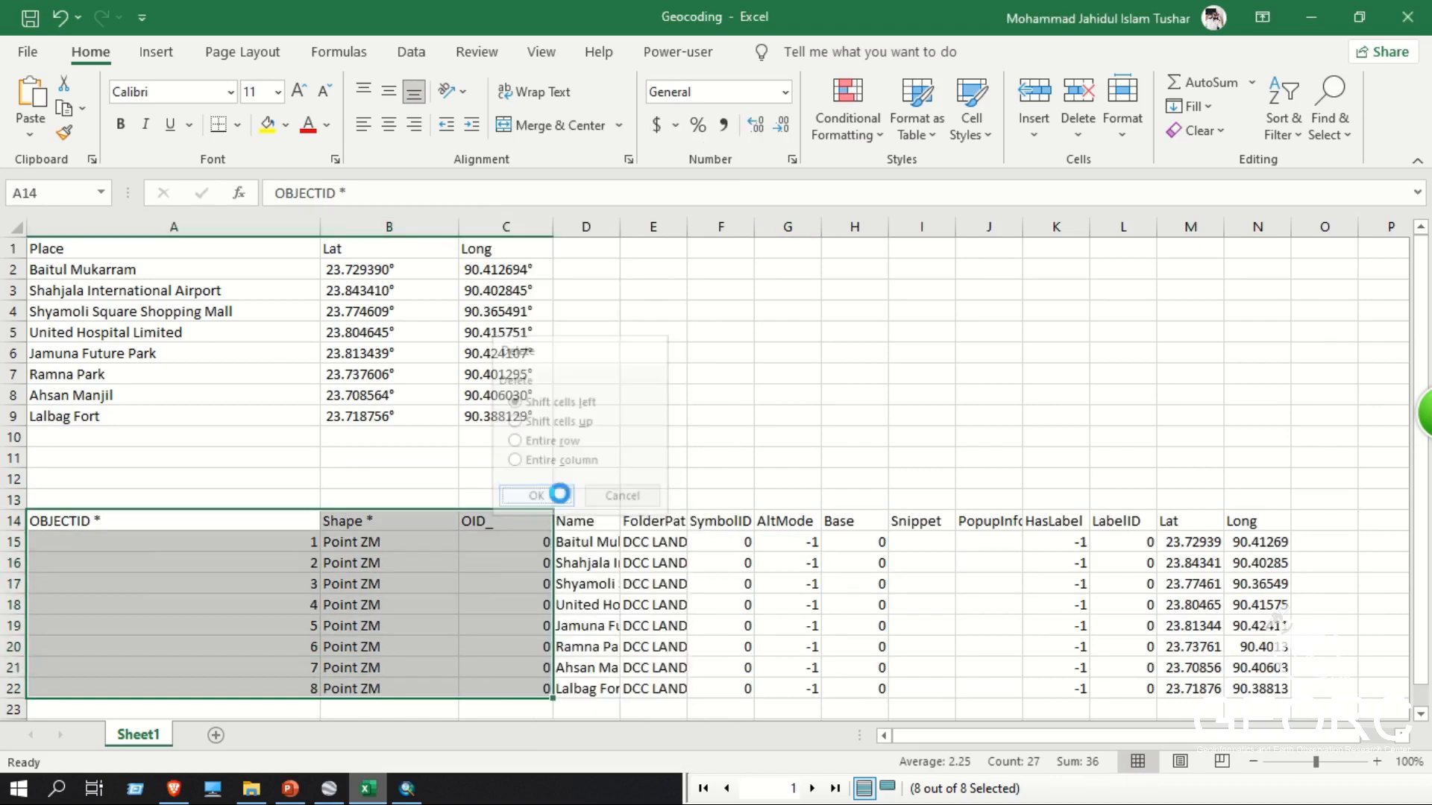
Delete the pasted table's cells from FolderPath through LabelID, shifting the Lat and Long cells left
click(388, 583)
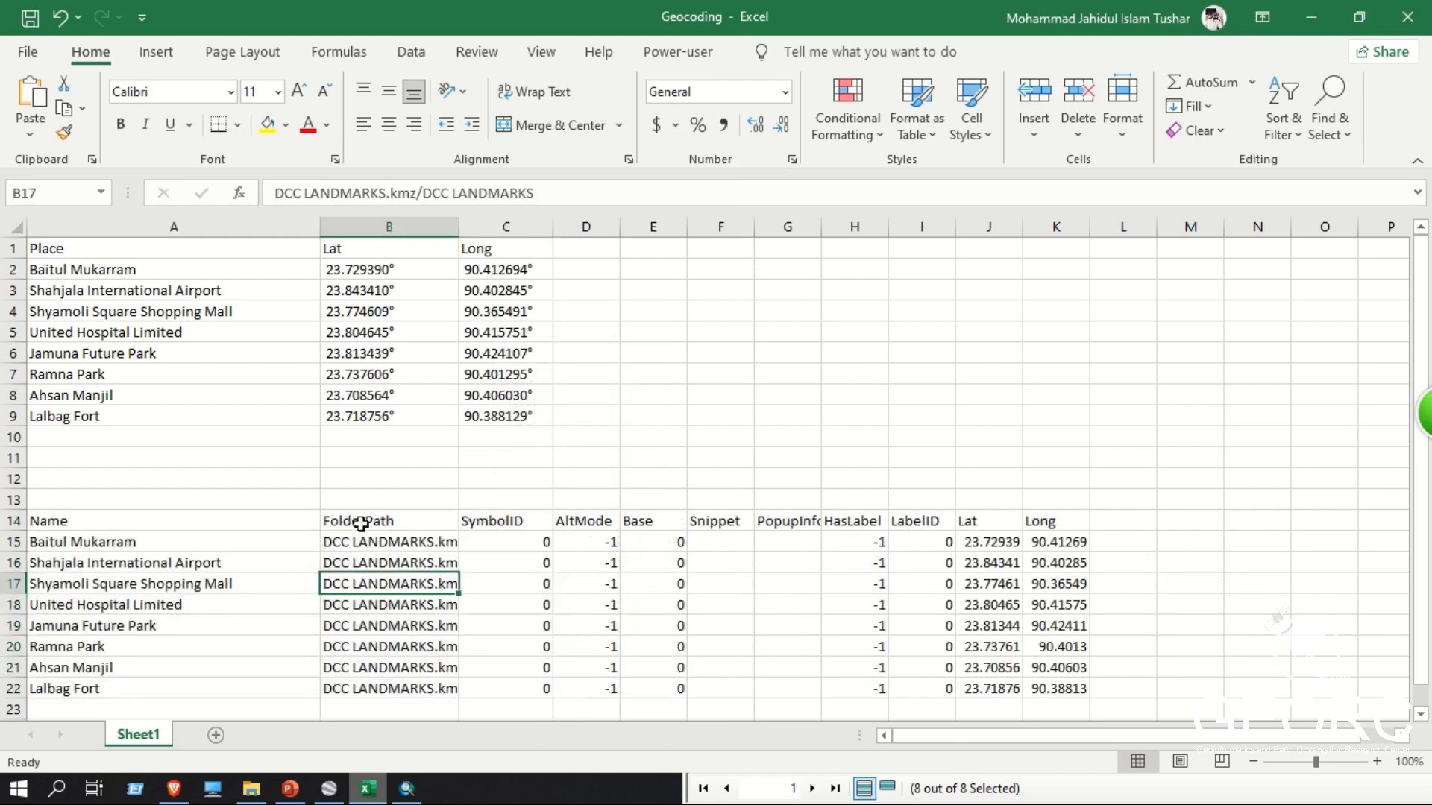
drag(365, 522, 902, 687)
right_click(911, 569)
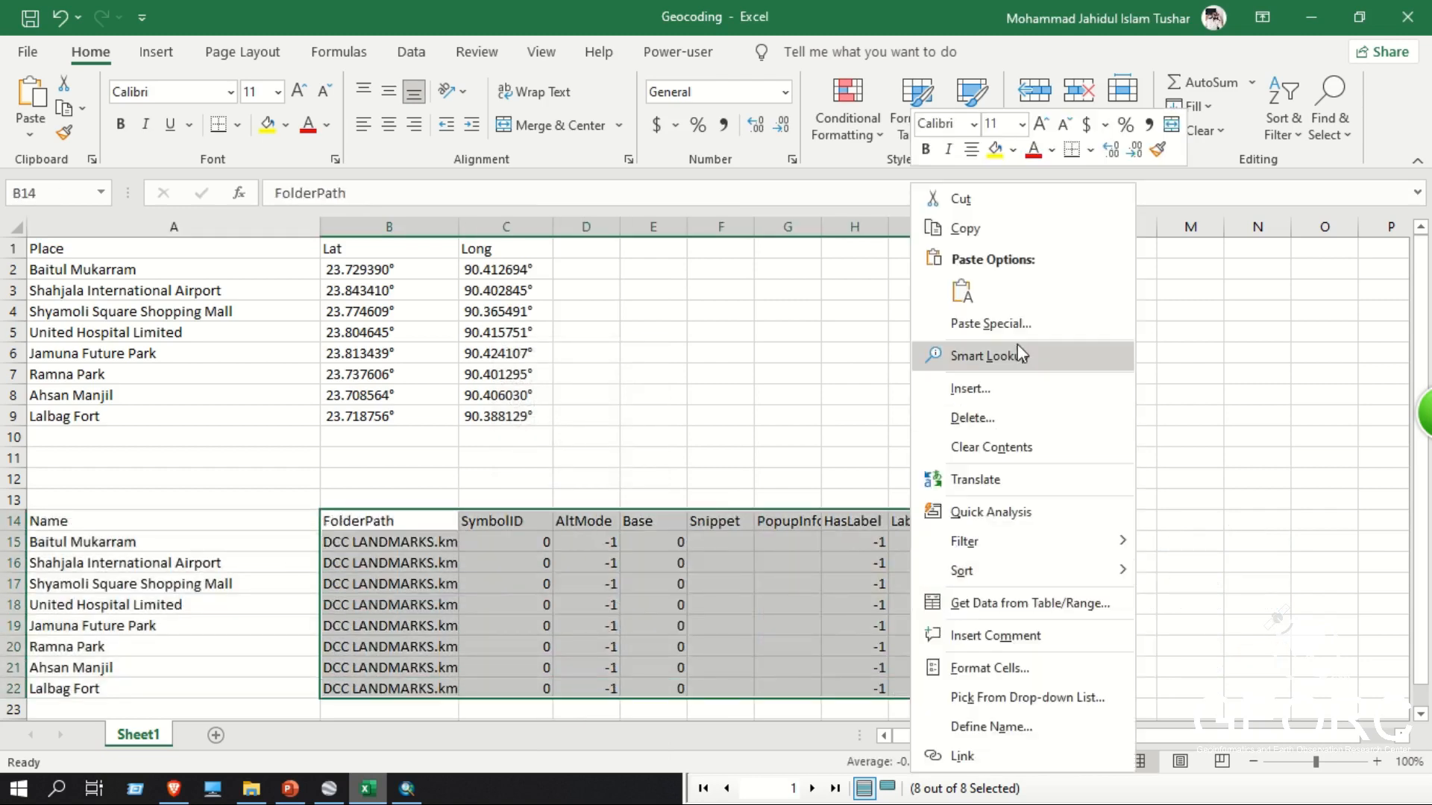
click(1012, 429)
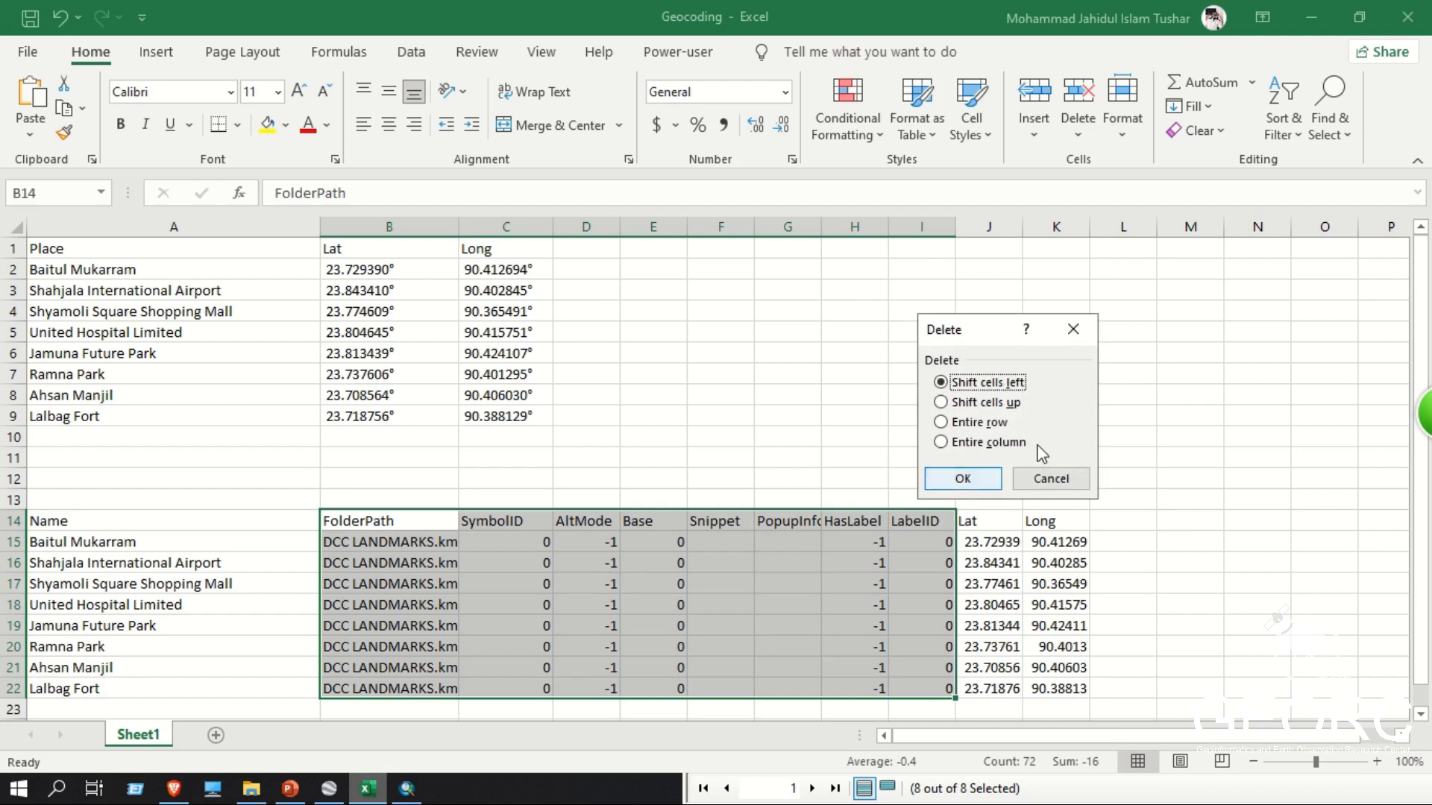
click(963, 478)
Move the pasted Name, Lat and Long table up so that it starts at cell A12
scroll(460, 502, down, 2)
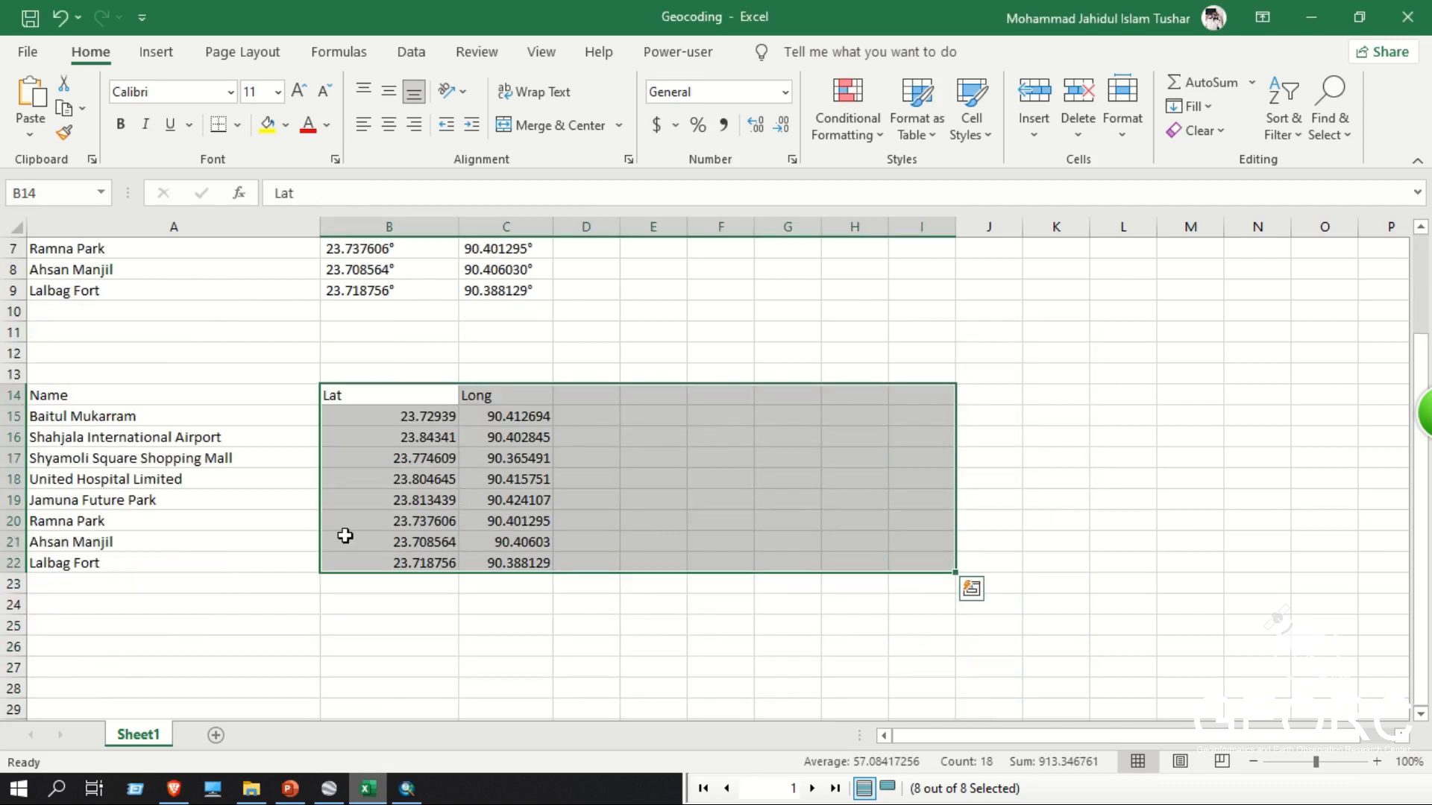
click(185, 479)
drag(60, 398, 492, 537)
scroll(515, 522, up, 2)
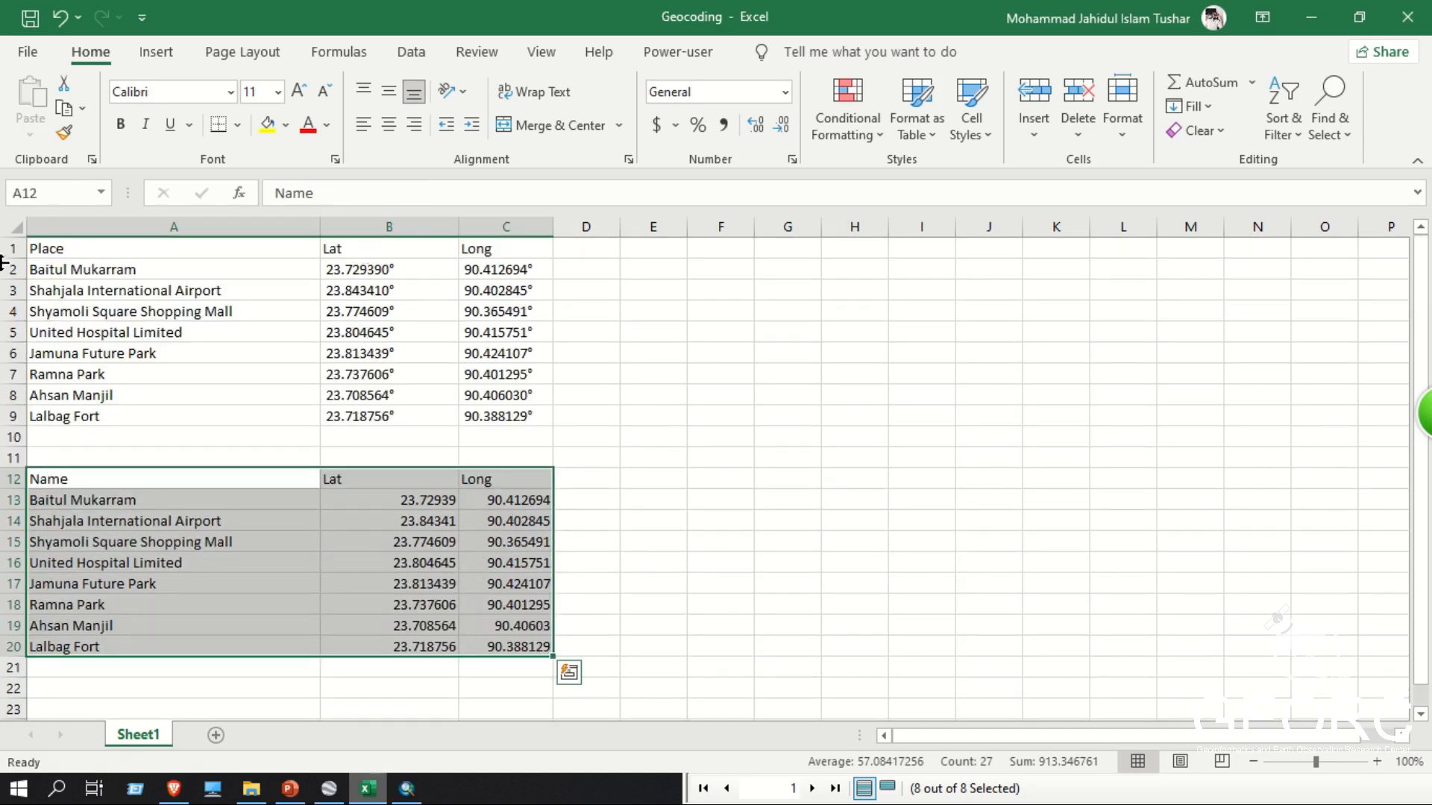
Compare the original coordinates in the Place table with those in the pasted table, selecting each range in turn
drag(95, 251, 535, 448)
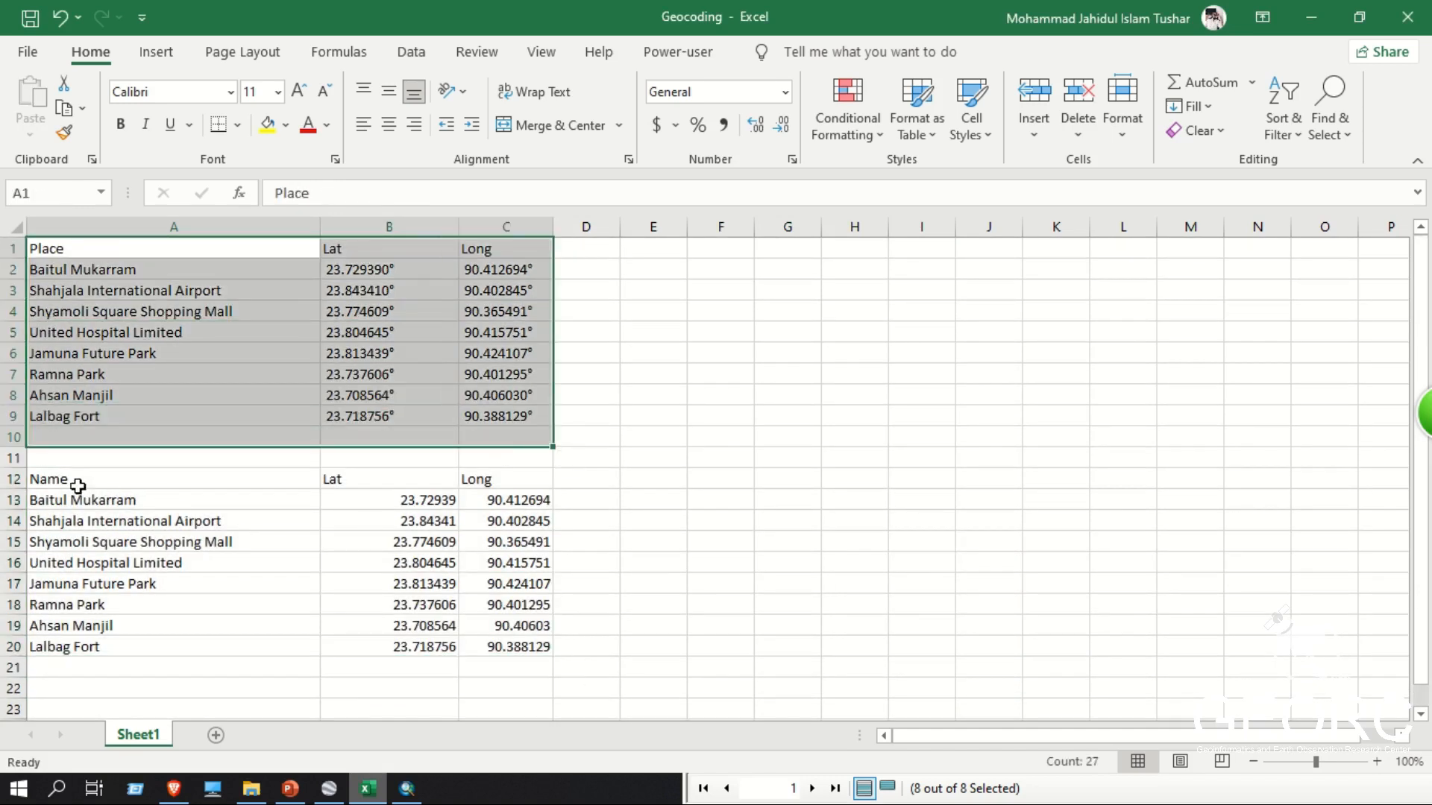
drag(74, 486, 542, 650)
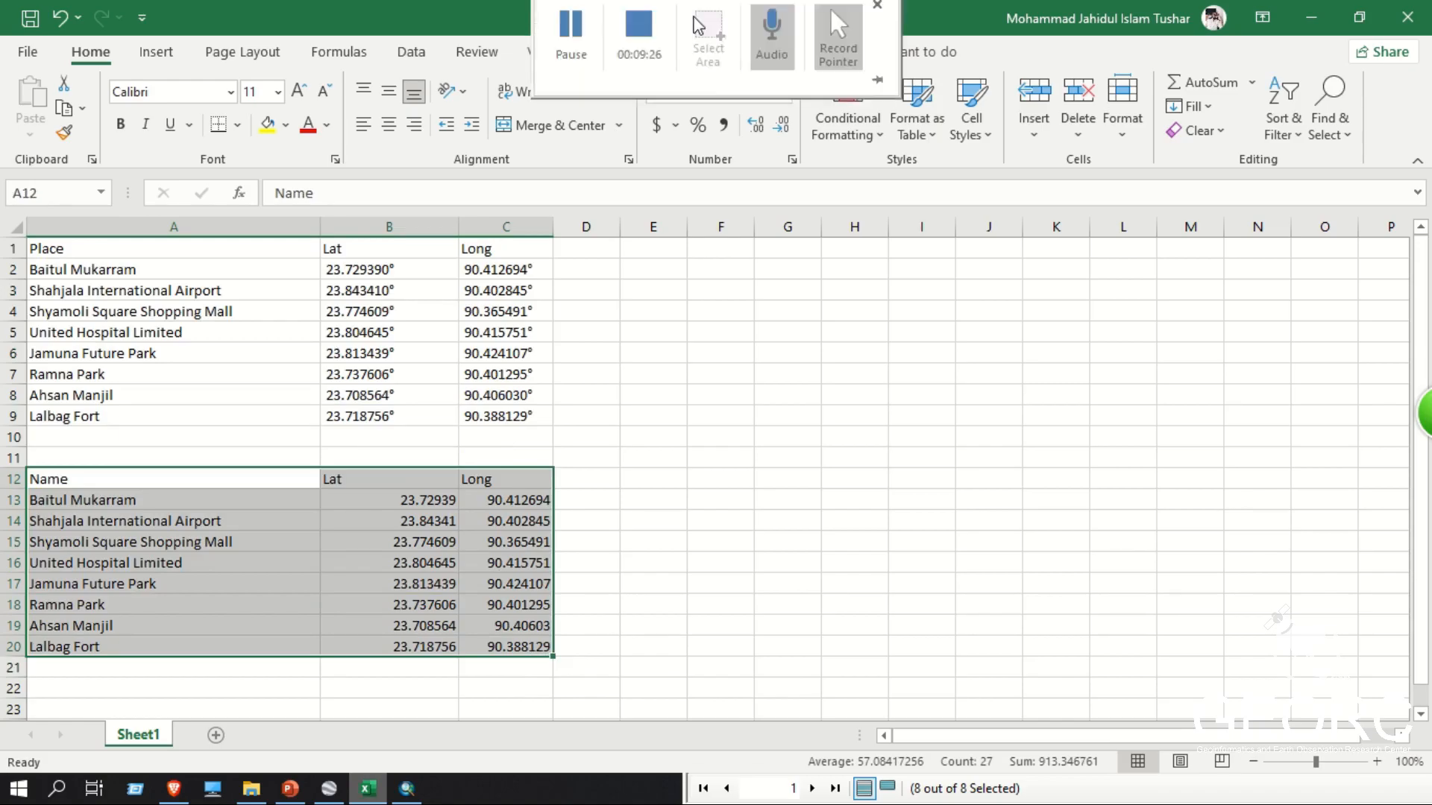
click(640, 33)
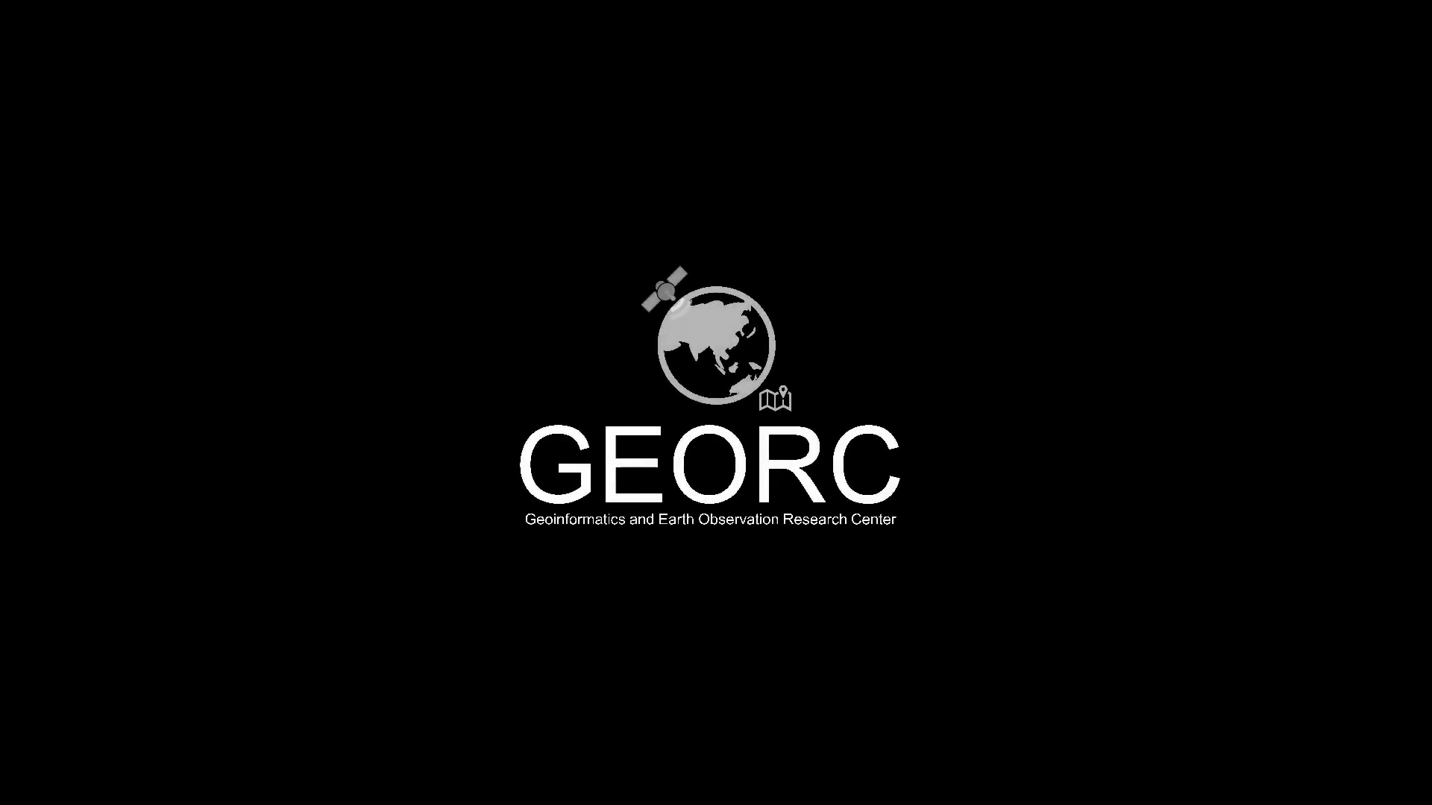